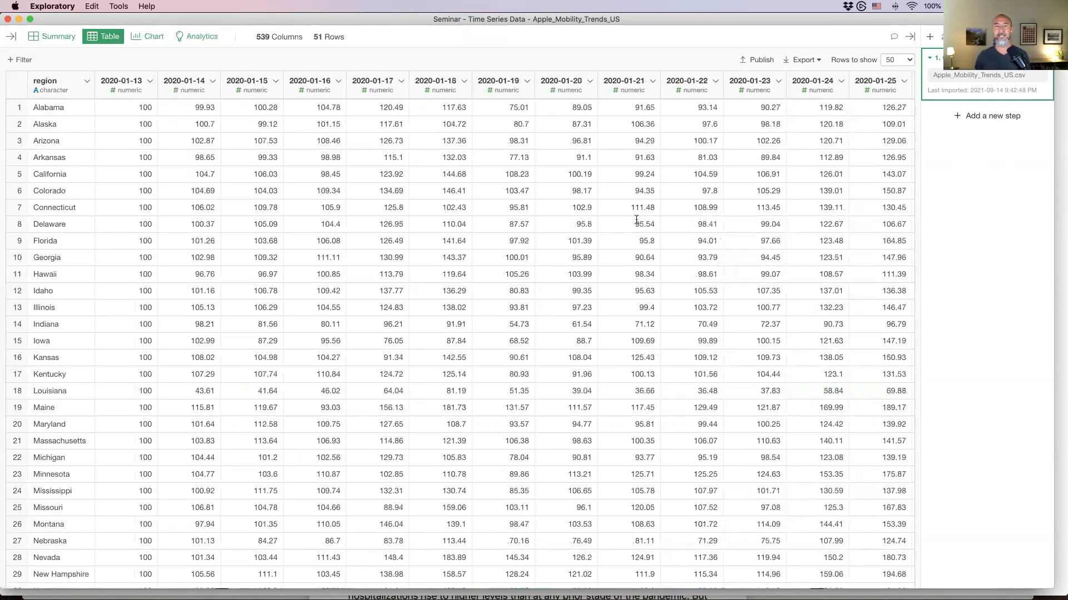
# - Start a Gather (Wide to Long) using the selected range of date columns from 2020-01-13 through 2020-02-10
pyautogui.hscroll(5, 636, 223)
pyautogui.hscroll(-5, 636, 221)
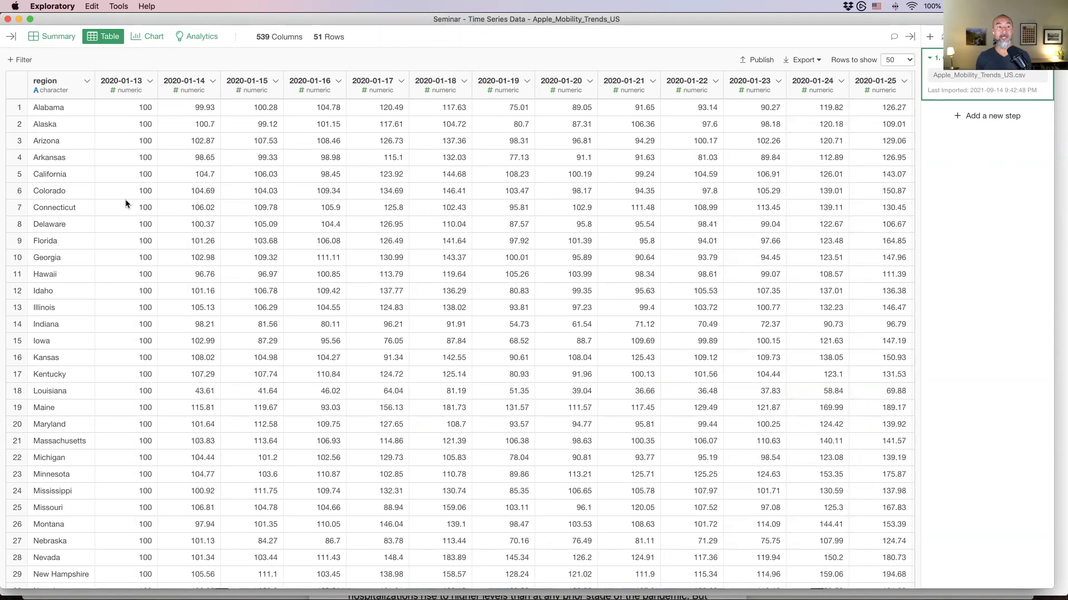
pyautogui.click(127, 87)
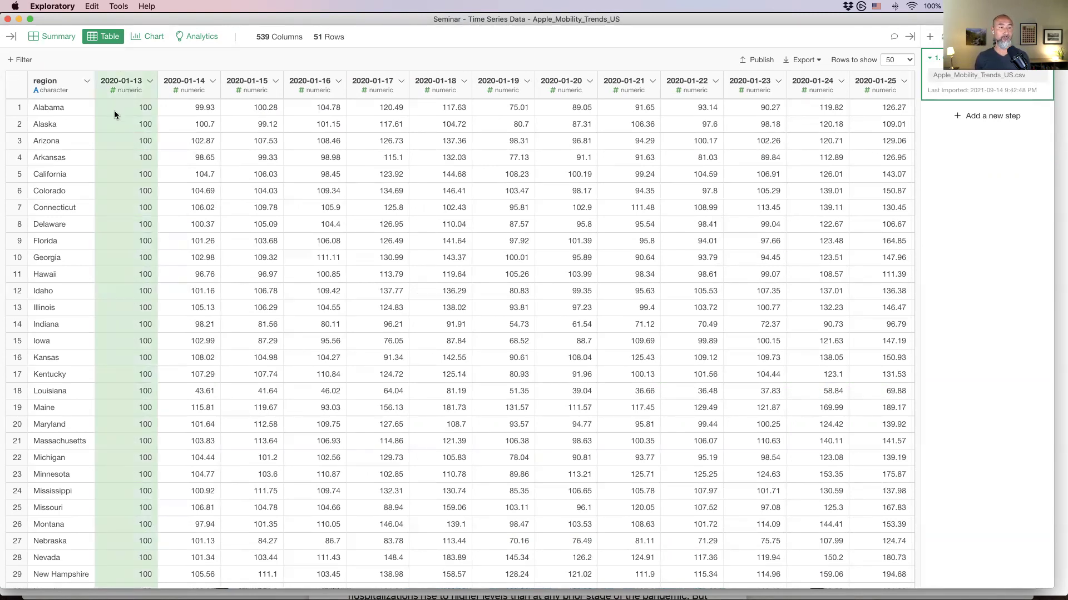
pyautogui.hscroll(3, 601, 240)
pyautogui.hscroll(10, 601, 240)
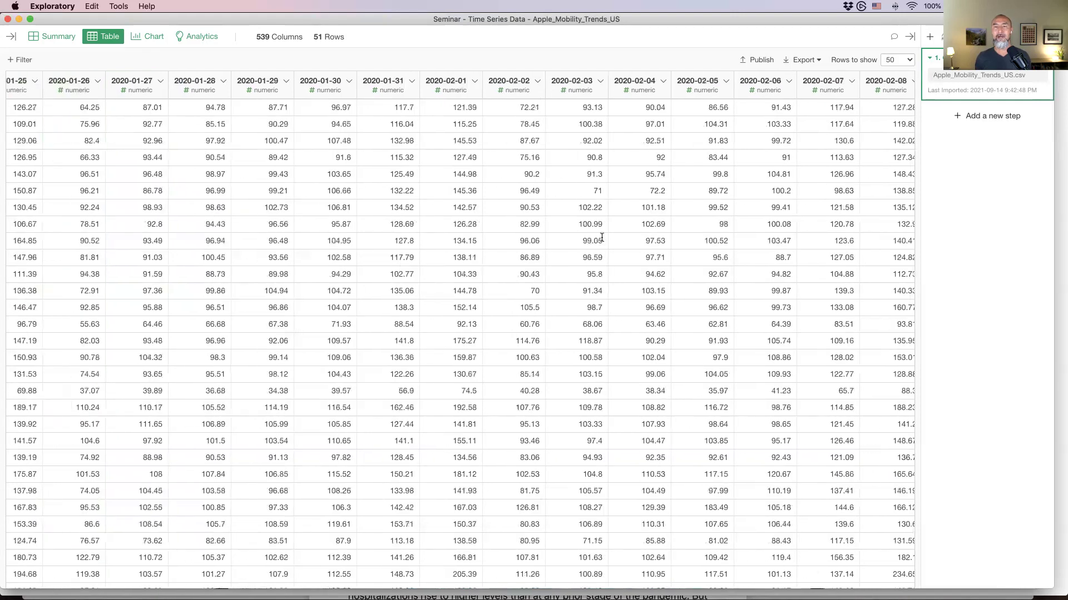
pyautogui.hscroll(1, 873, 92)
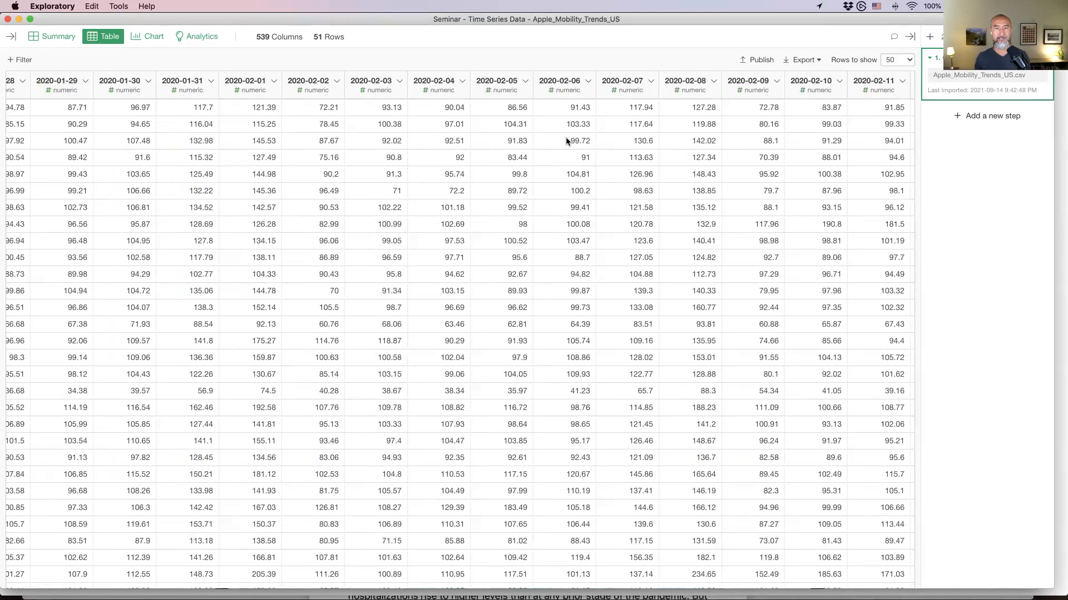
pyautogui.keyDown('shift'); pyautogui.click(820, 85); pyautogui.keyUp('shift')
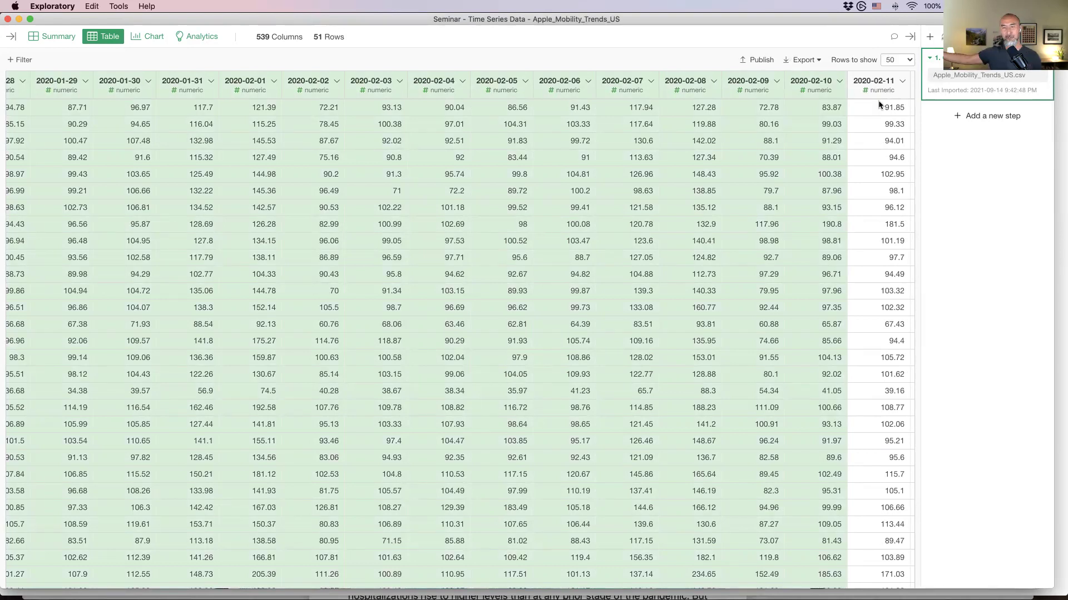
pyautogui.click(840, 85)
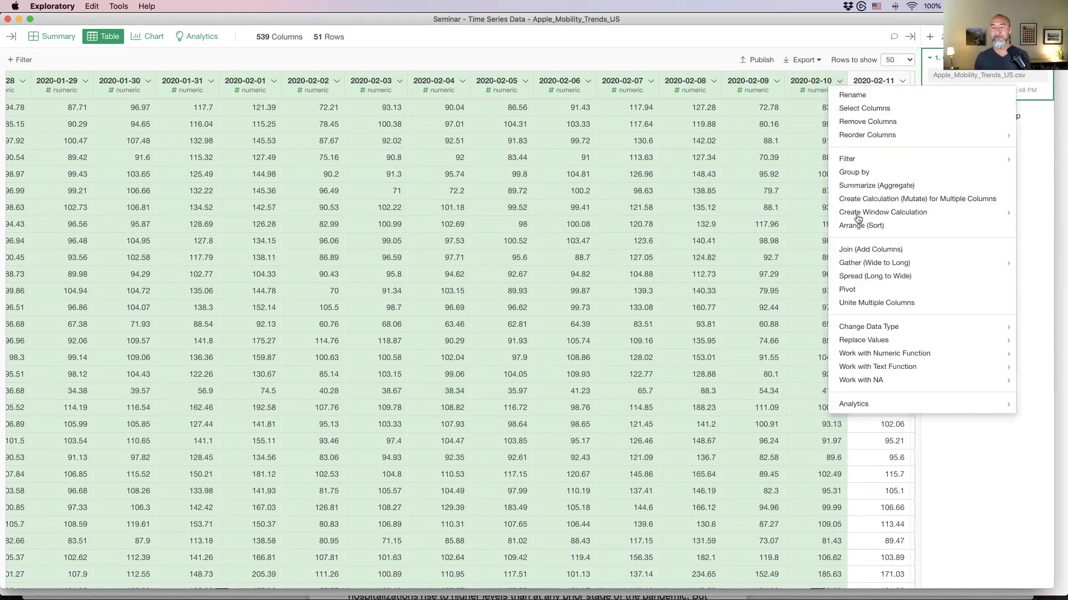
pyautogui.moveTo(849, 264)
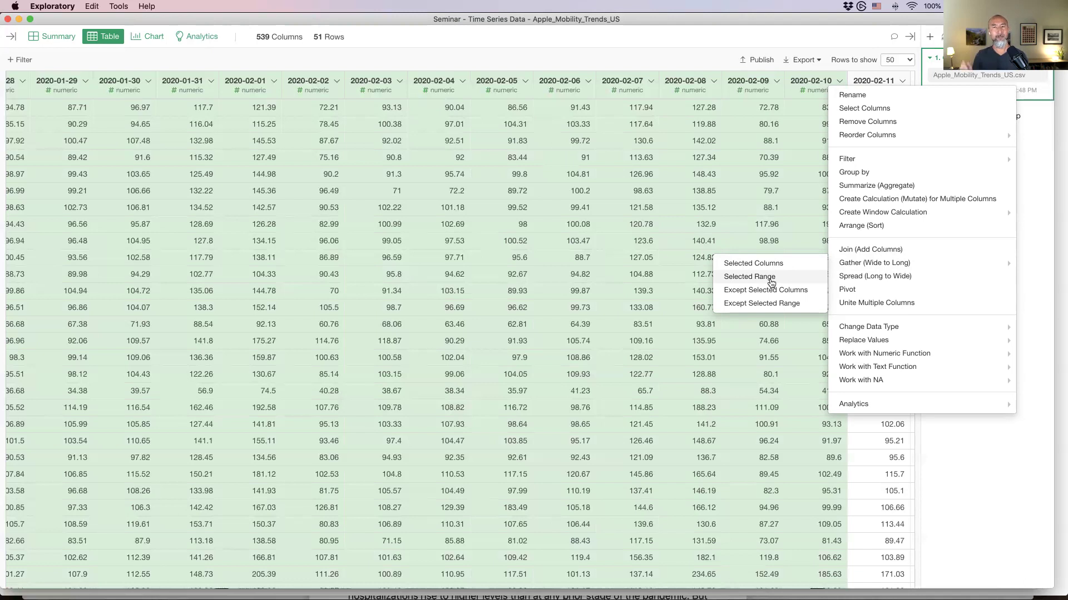
pyautogui.click(752, 280)
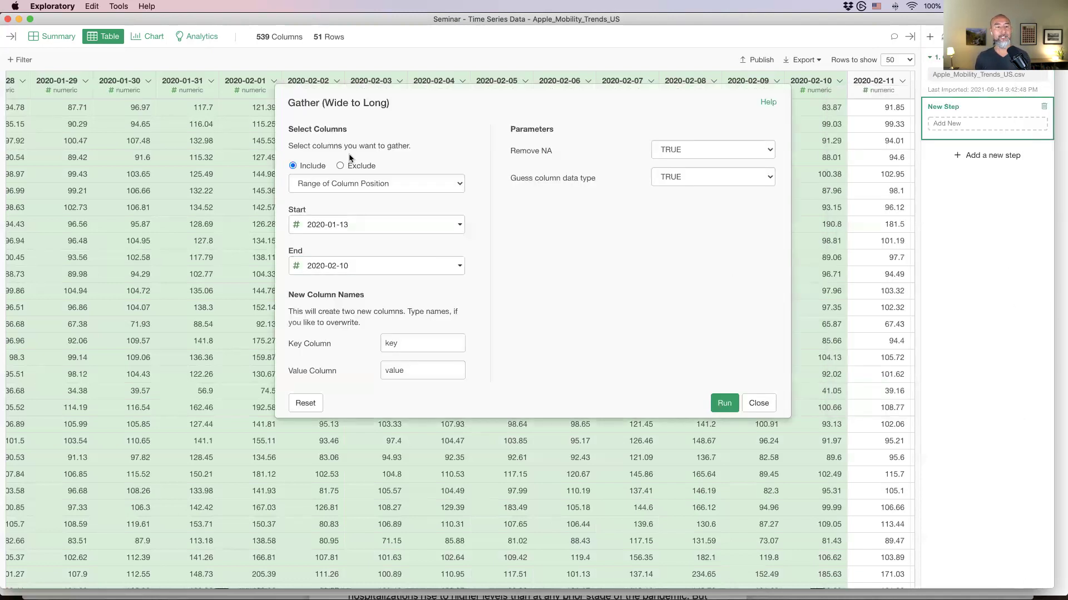
# - Set the end of the gathered column range to 2021-07-04 and run the Gather
pyautogui.click(402, 187)
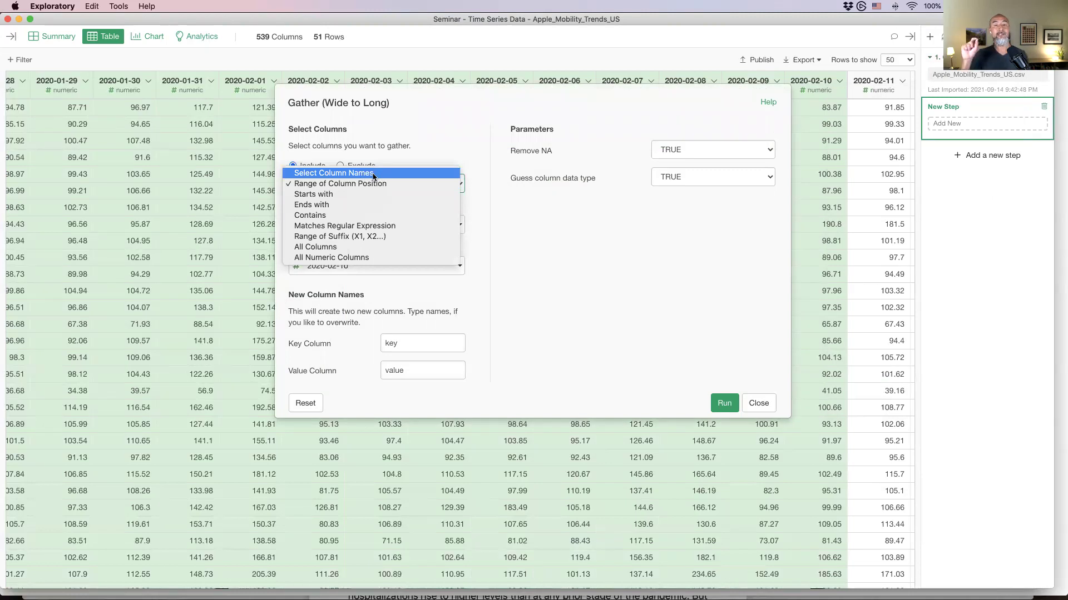
pyautogui.click(445, 149)
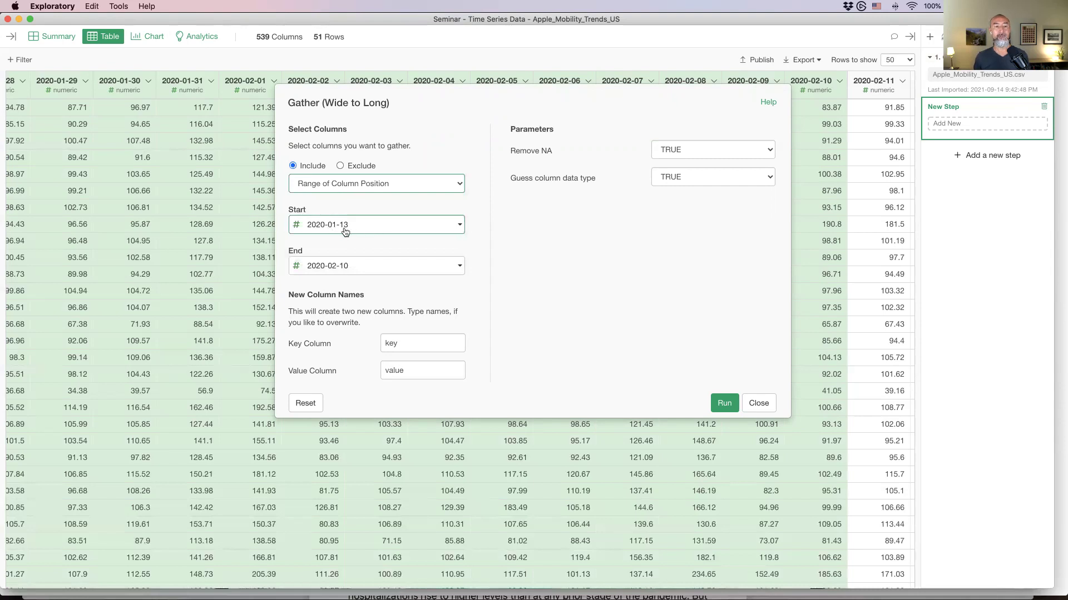
pyautogui.click(344, 271)
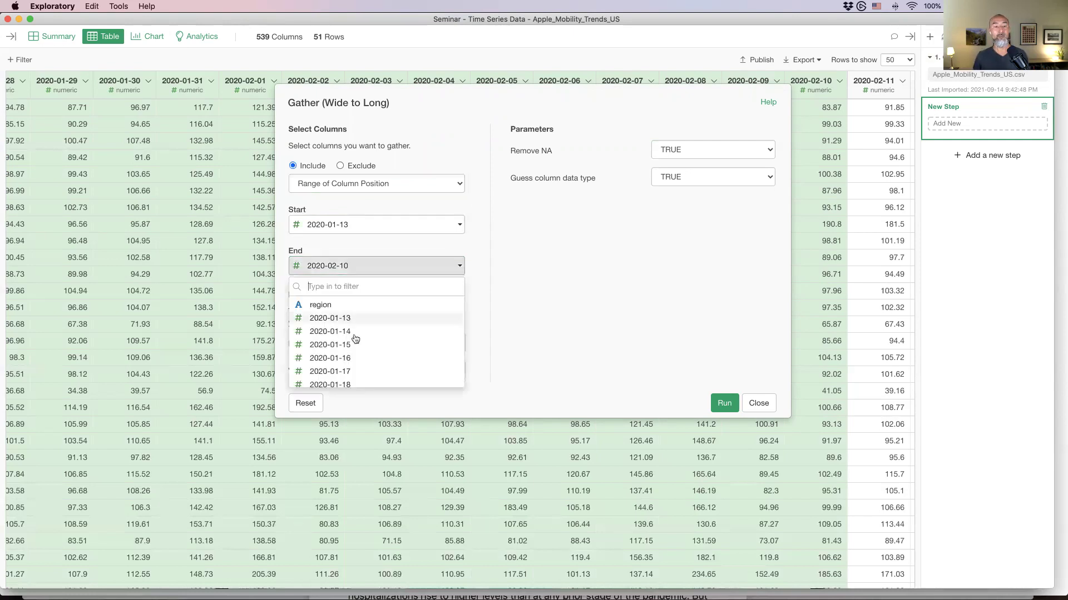
pyautogui.scroll(-10, 352, 340)
pyautogui.scroll(-20, 356, 341)
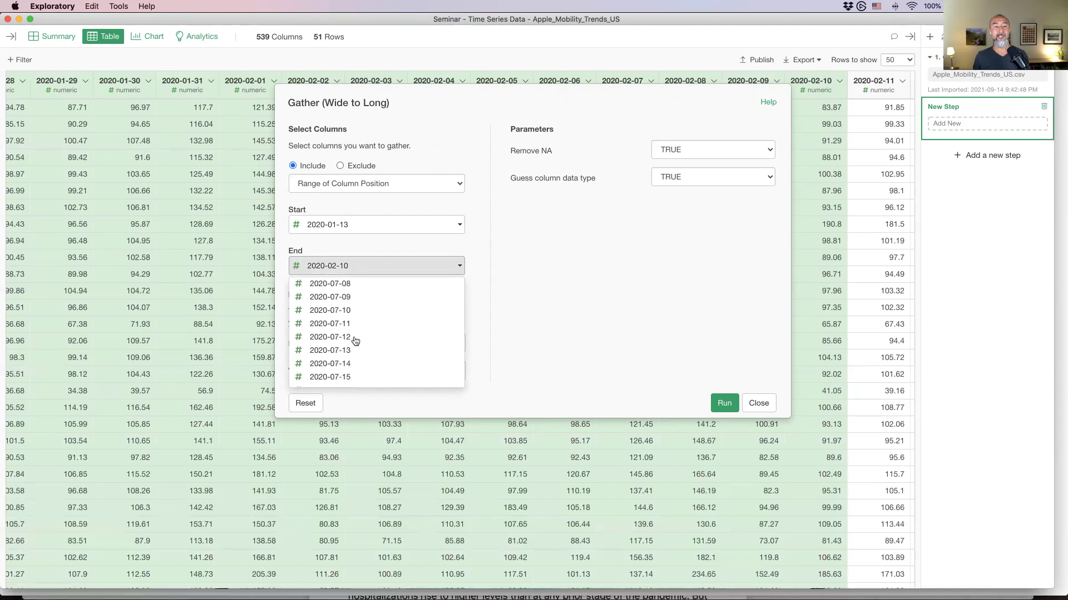
pyautogui.scroll(-20, 363, 356)
pyautogui.scroll(-12, 364, 357)
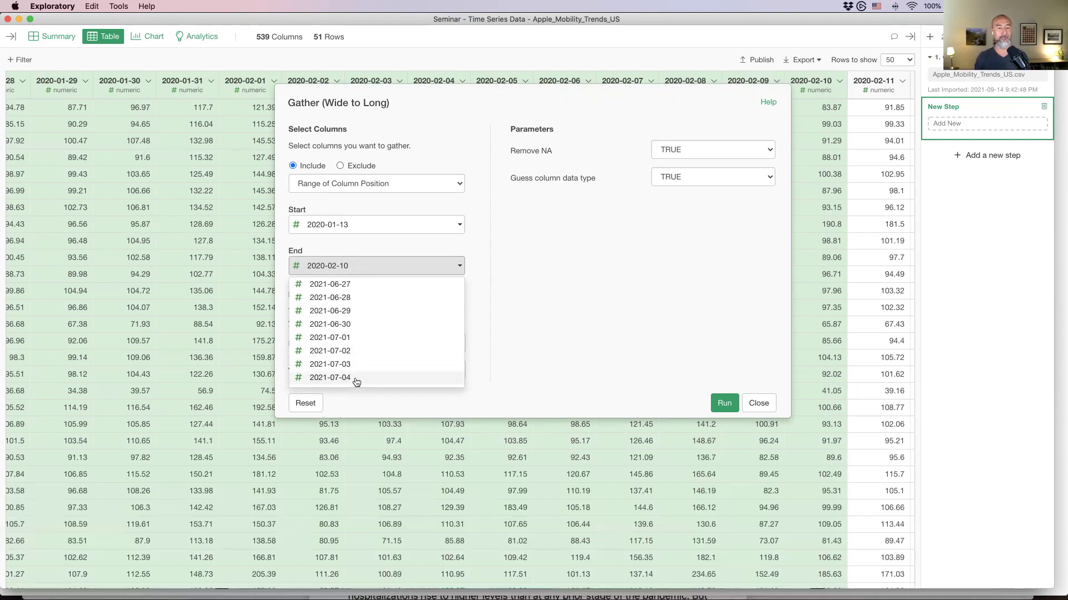
pyautogui.click(354, 380)
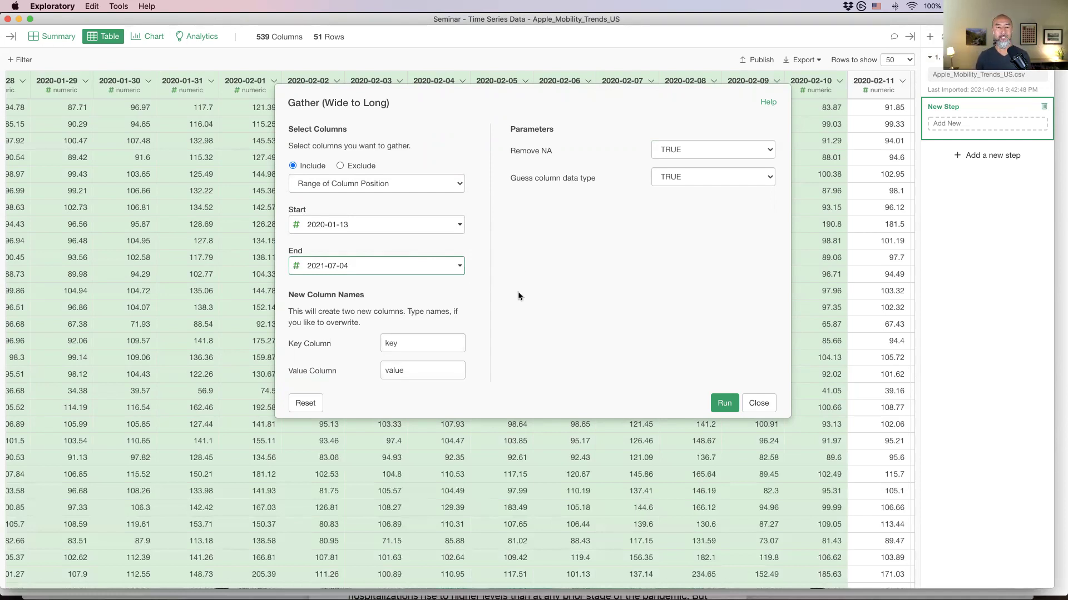
pyautogui.click(724, 403)
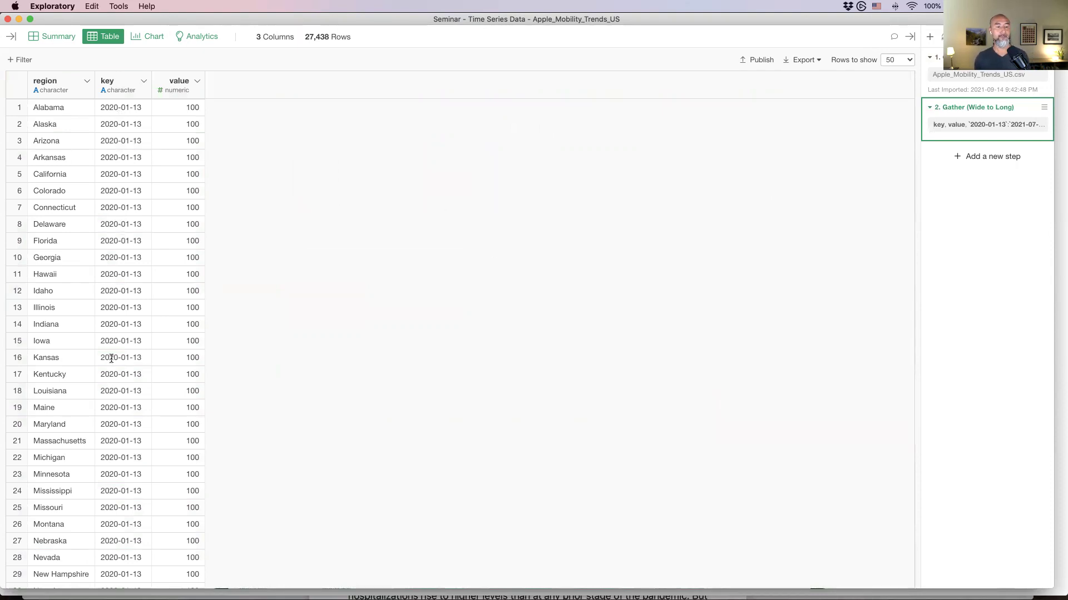
# - Compare the gathered long table with the original wide data at the import step
pyautogui.scroll(-5, 111, 359)
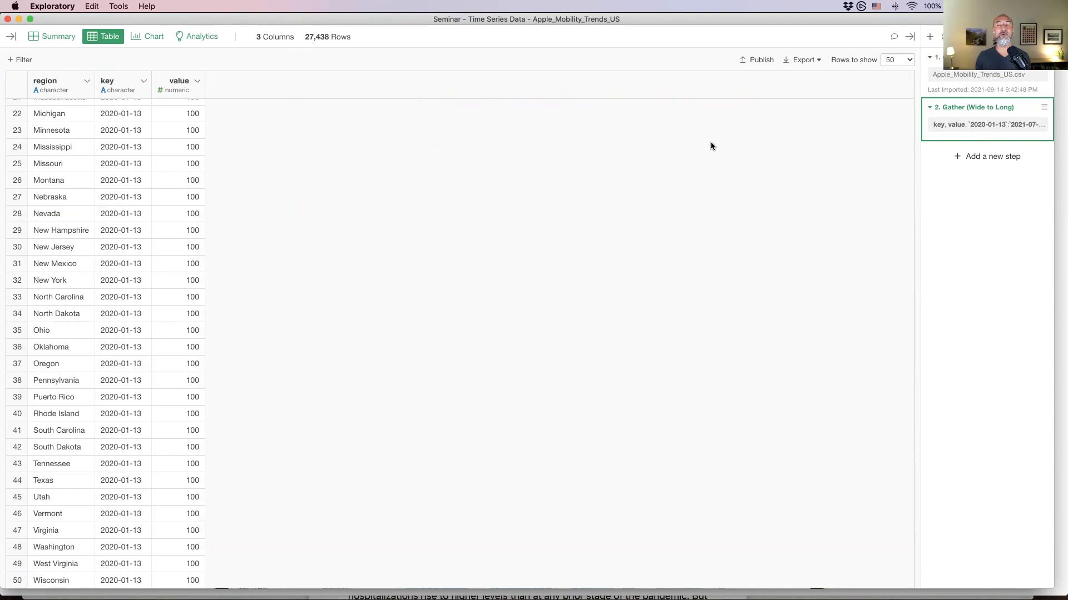
pyautogui.click(938, 58)
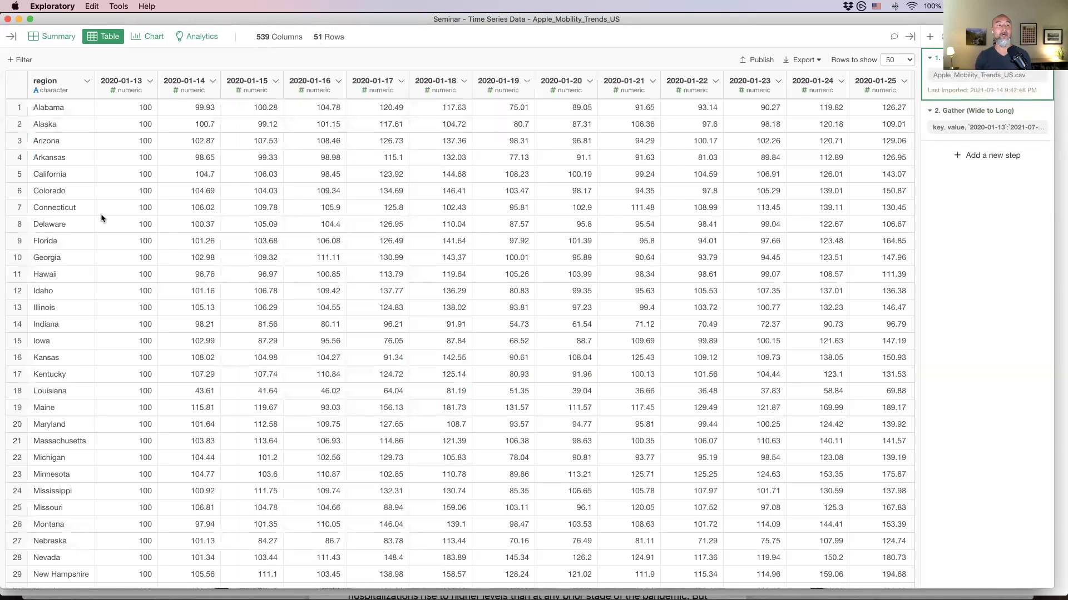
pyautogui.scroll(-7, 97, 333)
pyautogui.scroll(7, 98, 333)
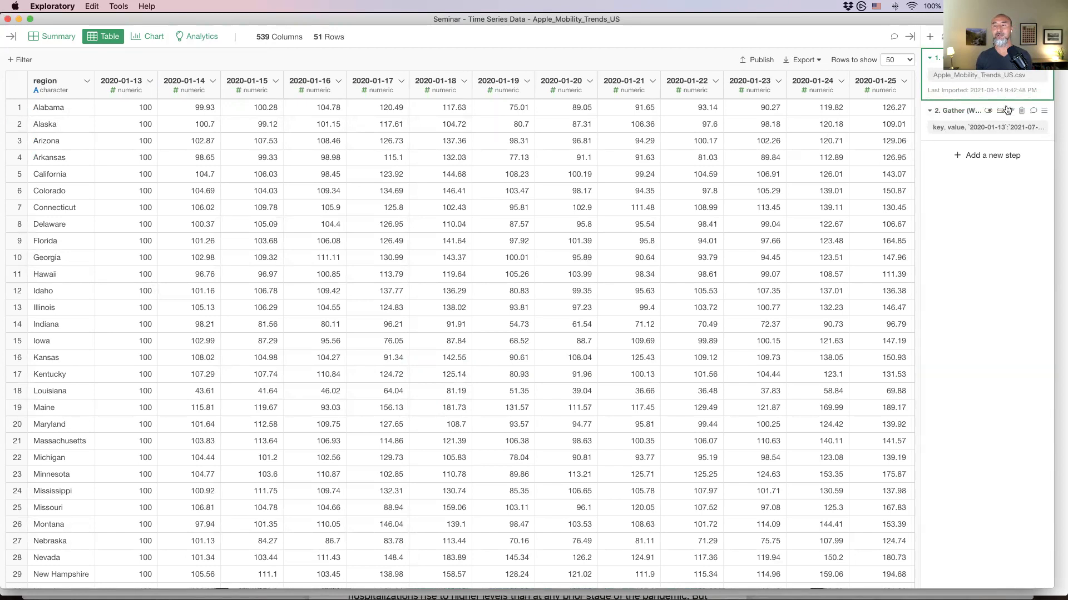
pyautogui.click(945, 108)
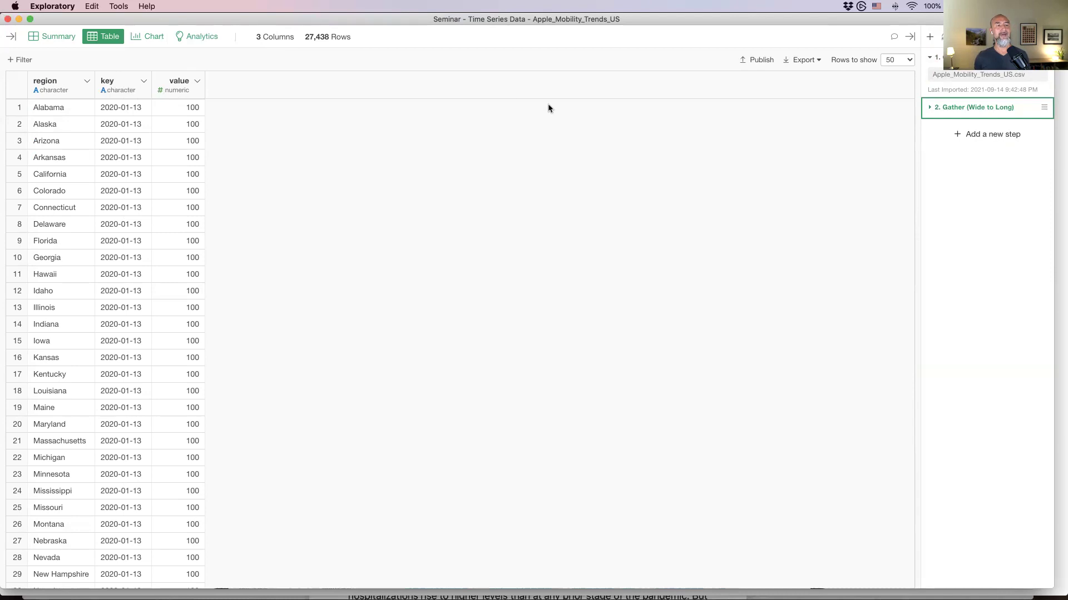
# - Edit the Gather step to name the key column Date and the value column Value, and rerun it
pyautogui.click(957, 108)
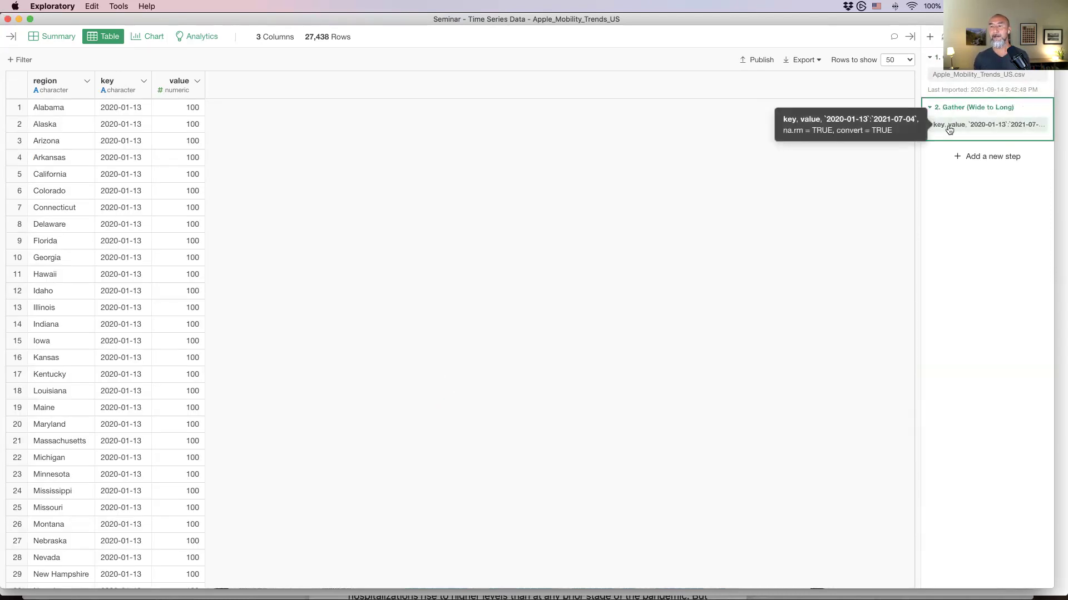
pyautogui.click(949, 129)
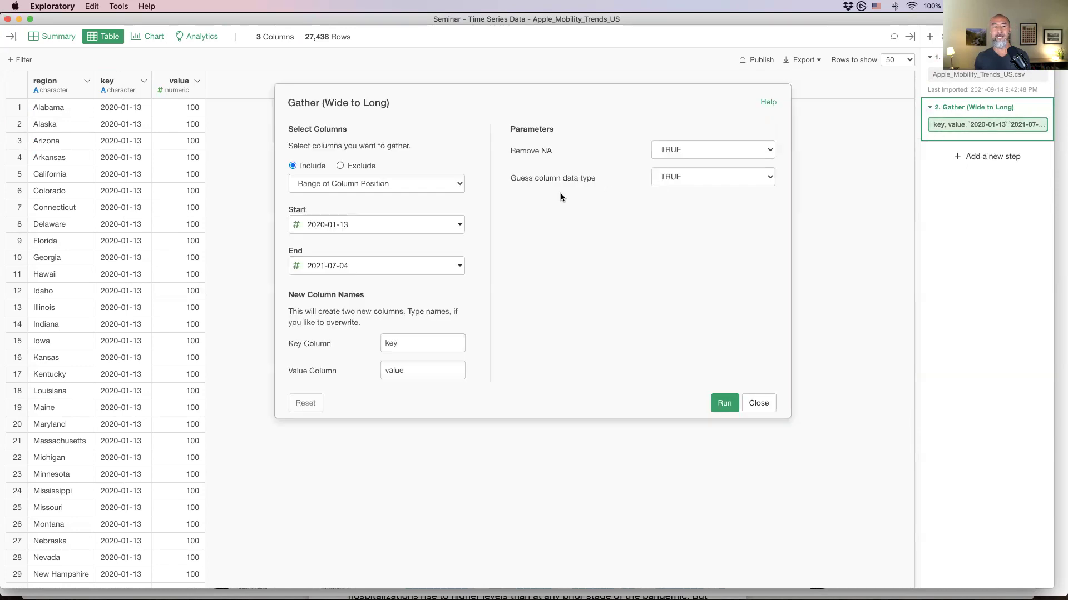
pyautogui.doubleClick(416, 348)
pyautogui.write('Date')
pyautogui.press('Tab')
pyautogui.write('Value')
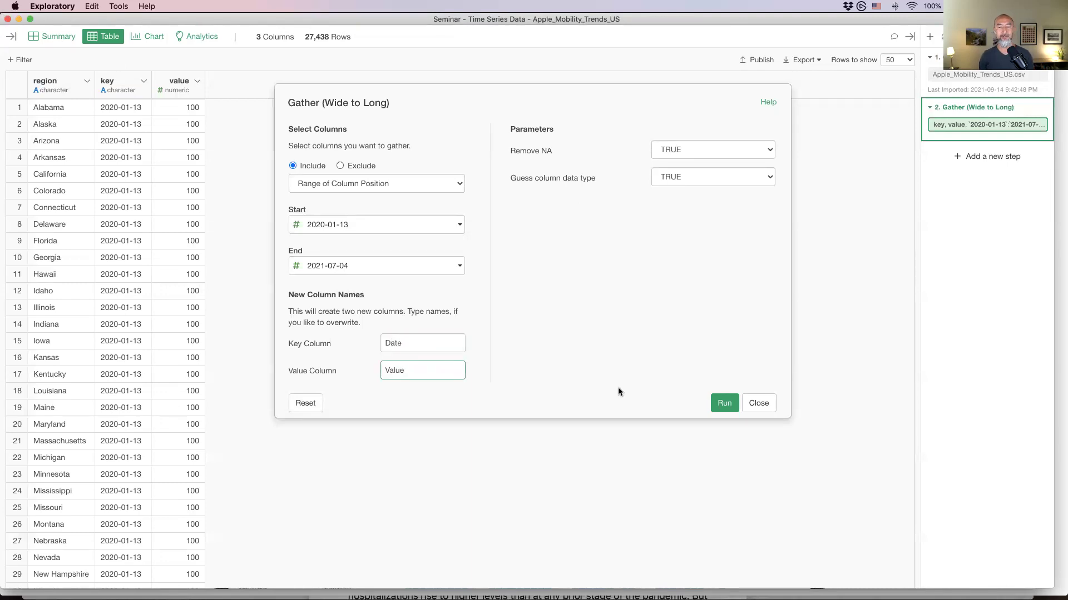
pyautogui.click(724, 405)
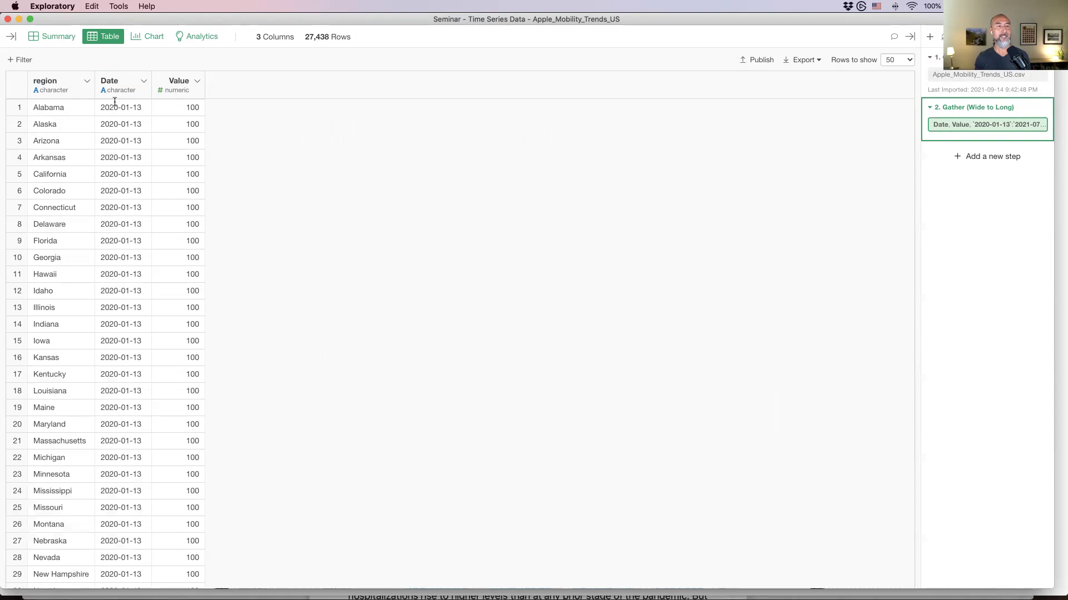
# - Switch to the chart view and set the type of Chart 1 to Line
pyautogui.click(148, 41)
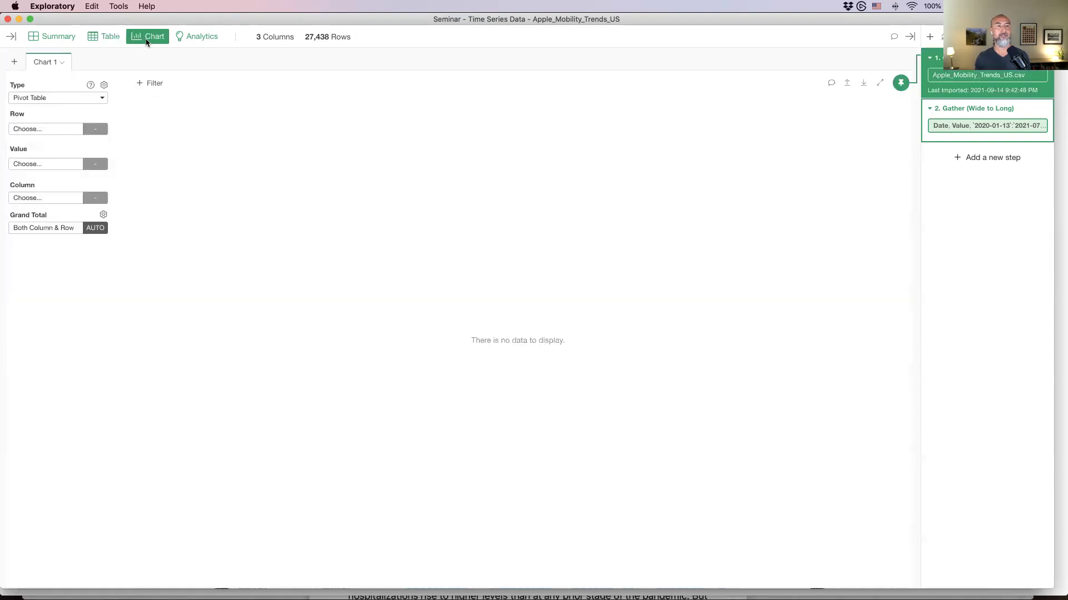
pyautogui.click(44, 100)
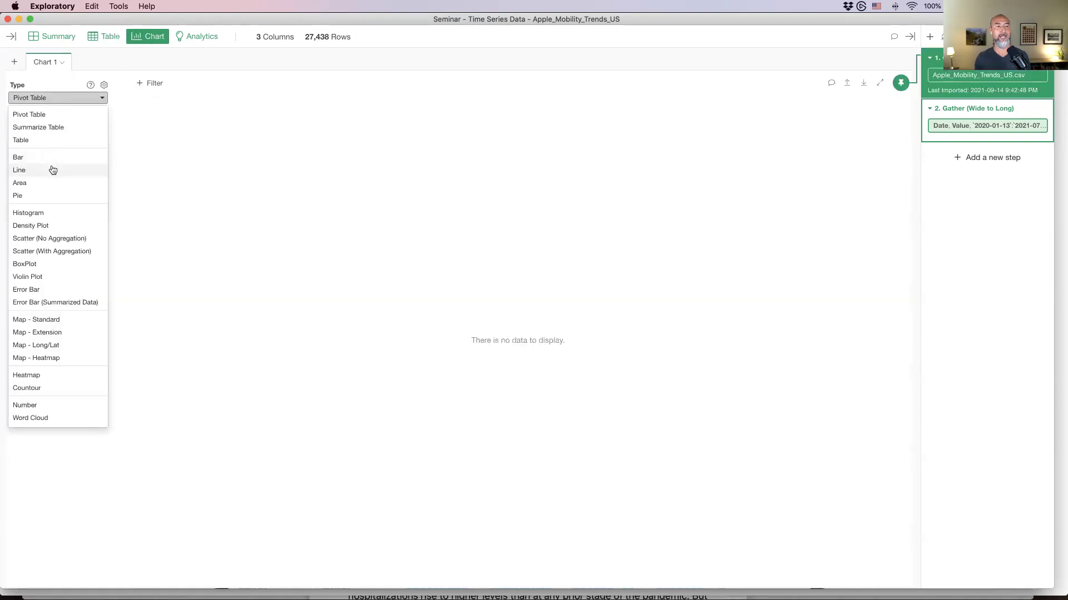
pyautogui.click(53, 170)
# - Pin the line chart to the Gather (Wide to Long) step and check which columns its X axis offers
pyautogui.click(36, 130)
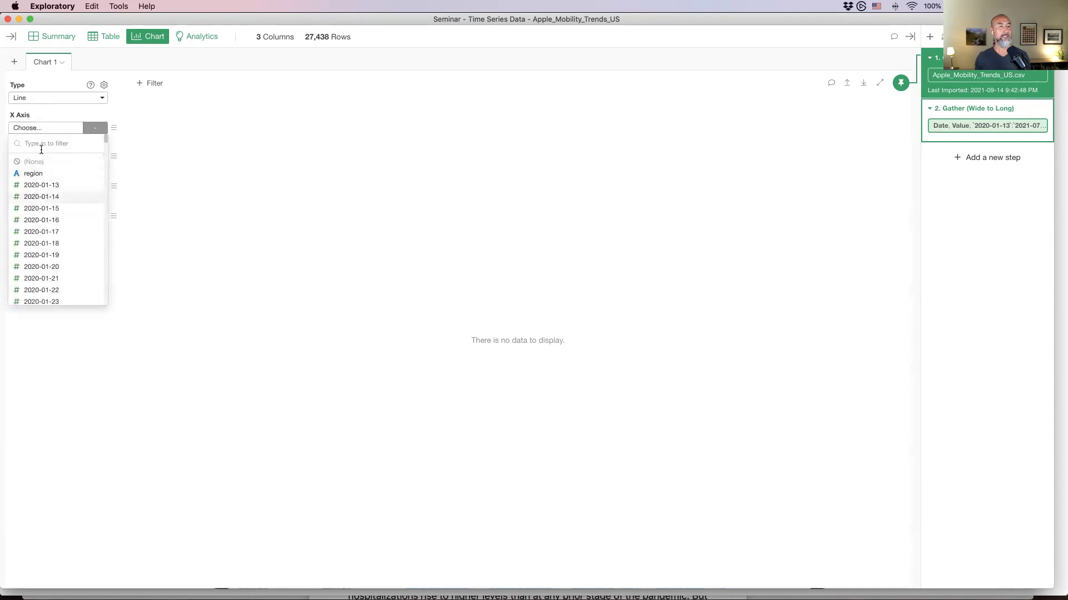
pyautogui.click(270, 132)
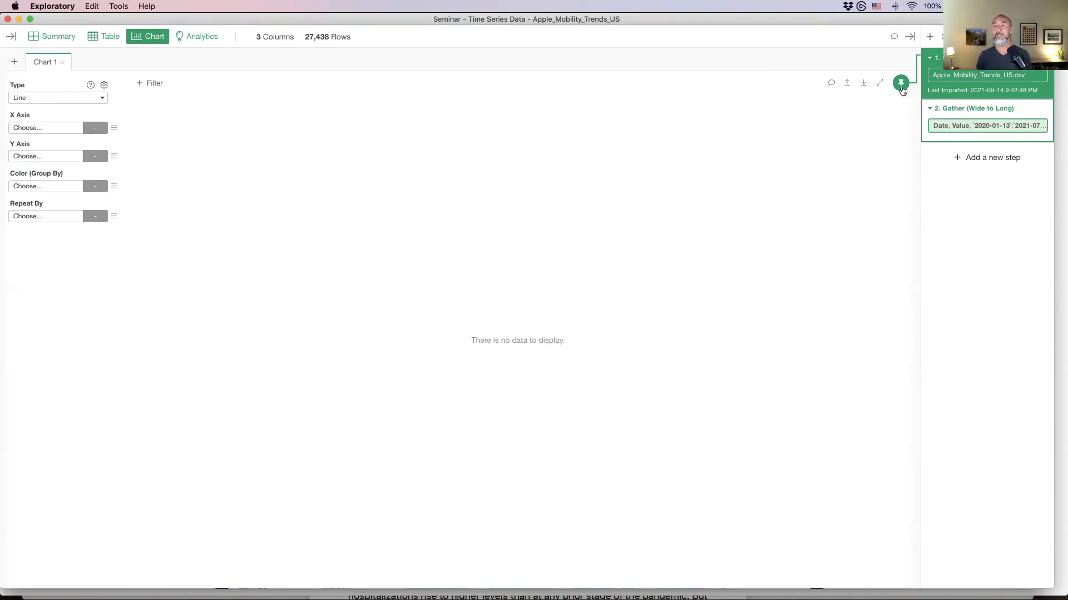
pyautogui.click(958, 136)
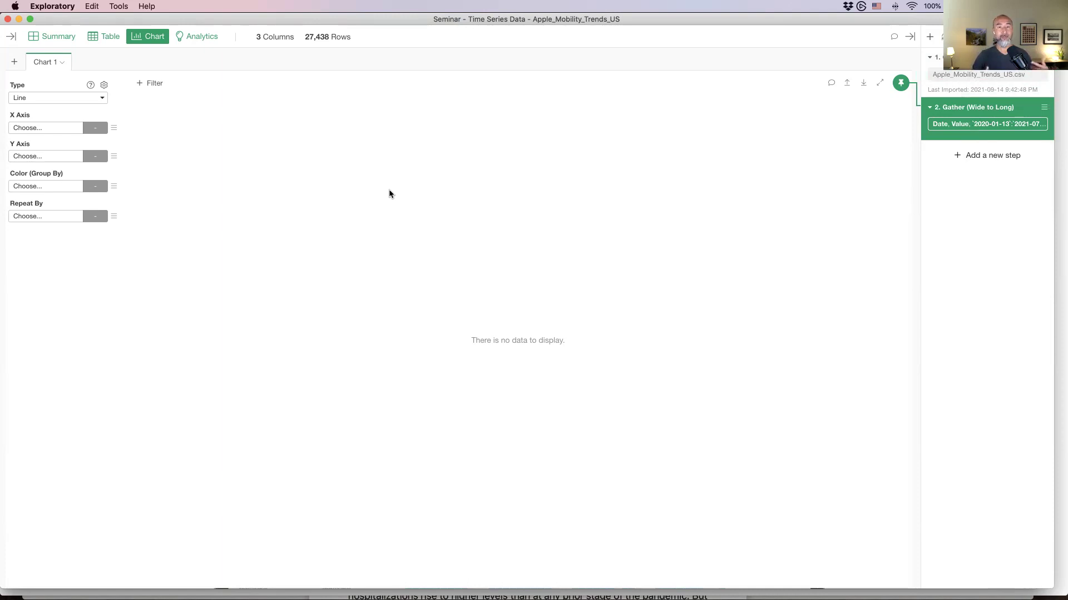
pyautogui.moveTo(940, 113)
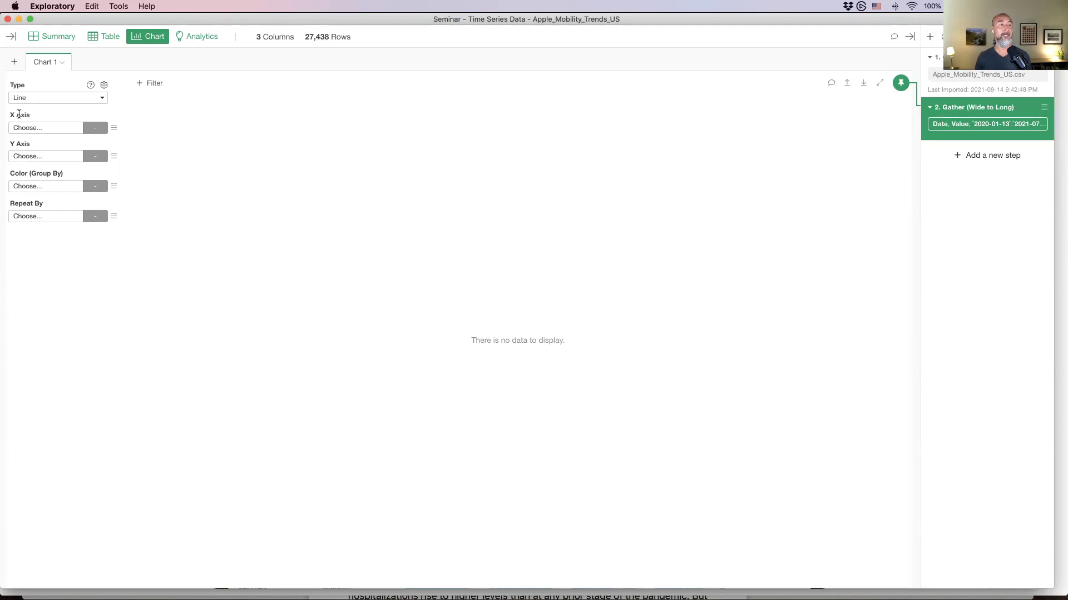
pyautogui.click(35, 129)
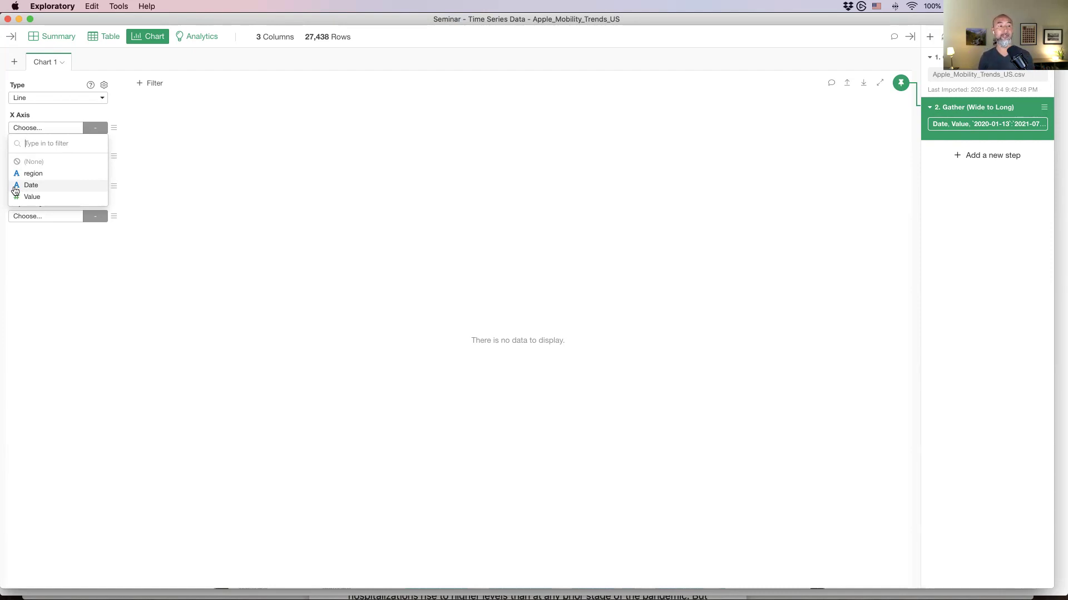
pyautogui.click(294, 56)
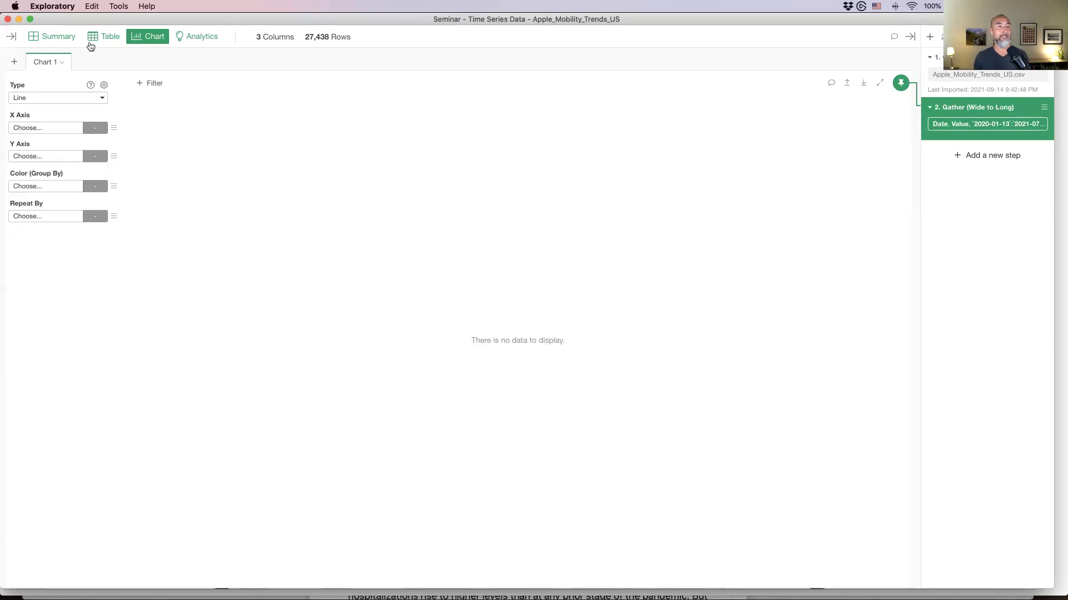
# - Convert the Date column in the table to a Year, Month, Day date with ymd(Date), overwriting the existing column
pyautogui.click(117, 43)
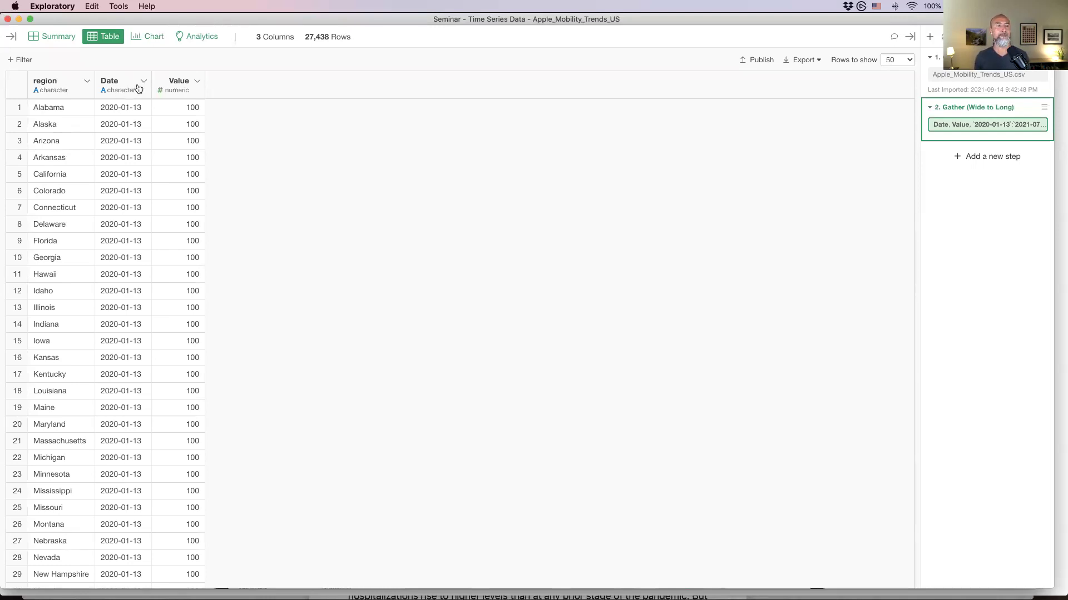
pyautogui.click(144, 81)
pyautogui.moveTo(189, 300)
pyautogui.moveTo(347, 343)
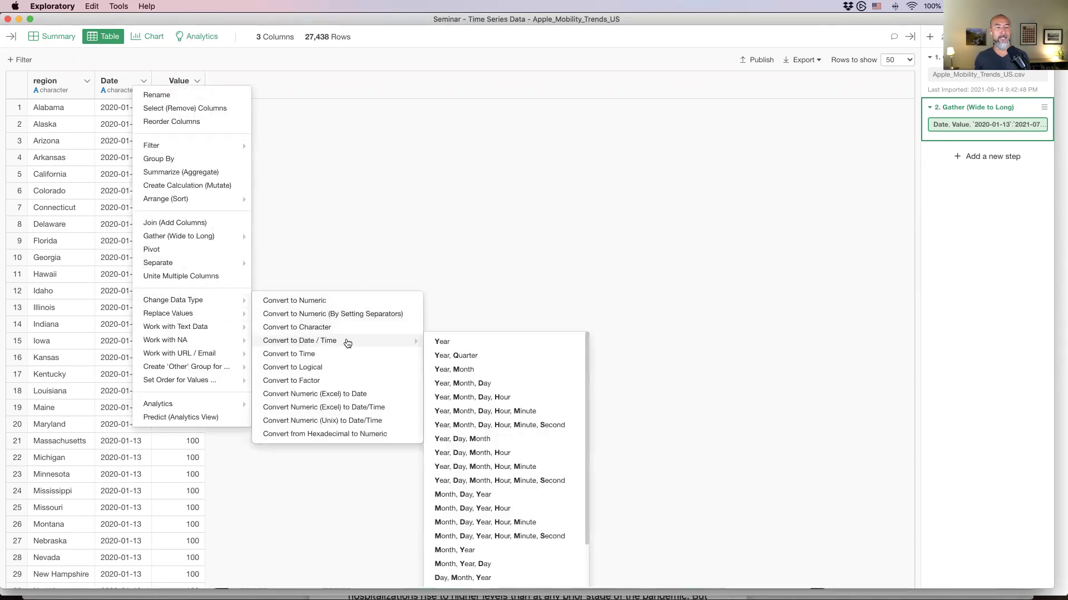
pyautogui.click(472, 388)
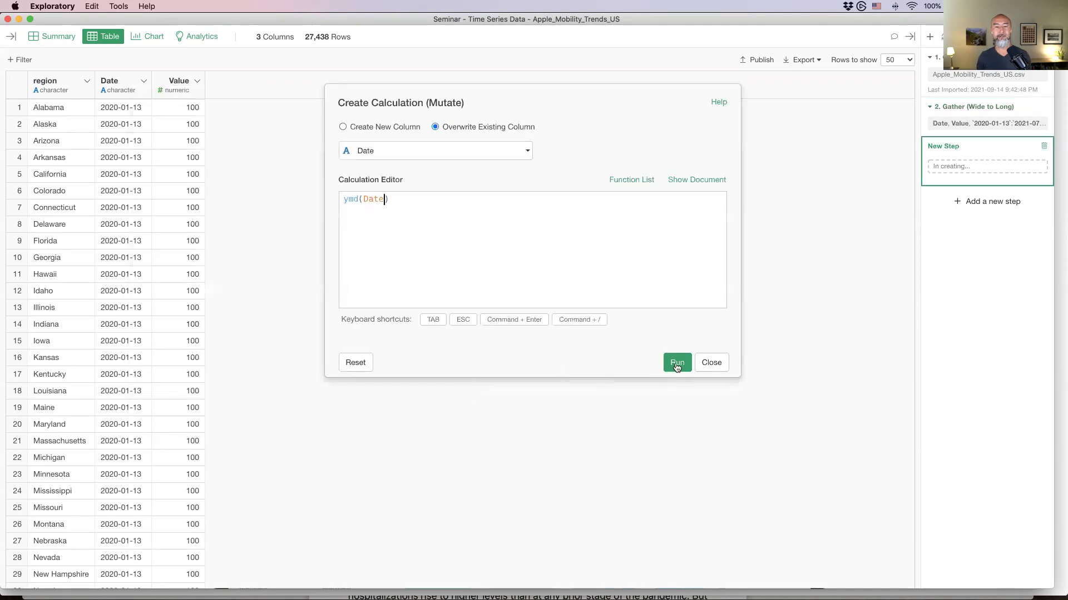
pyautogui.click(677, 364)
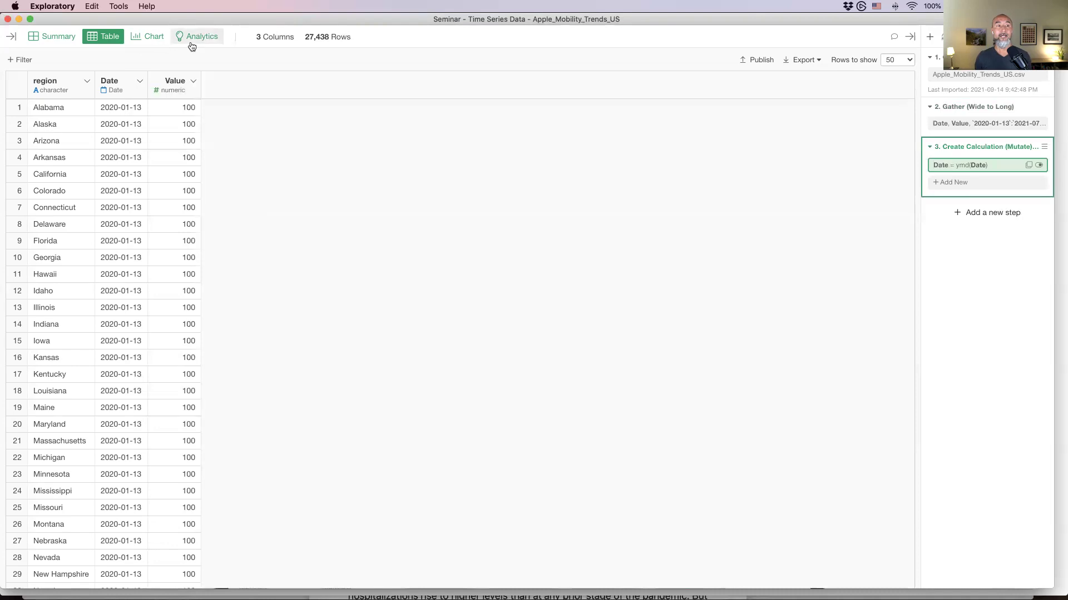
# - Pin the line chart to the Create Calculation (Mutate) step and assign Date to the X axis, rounded to Week
pyautogui.click(134, 37)
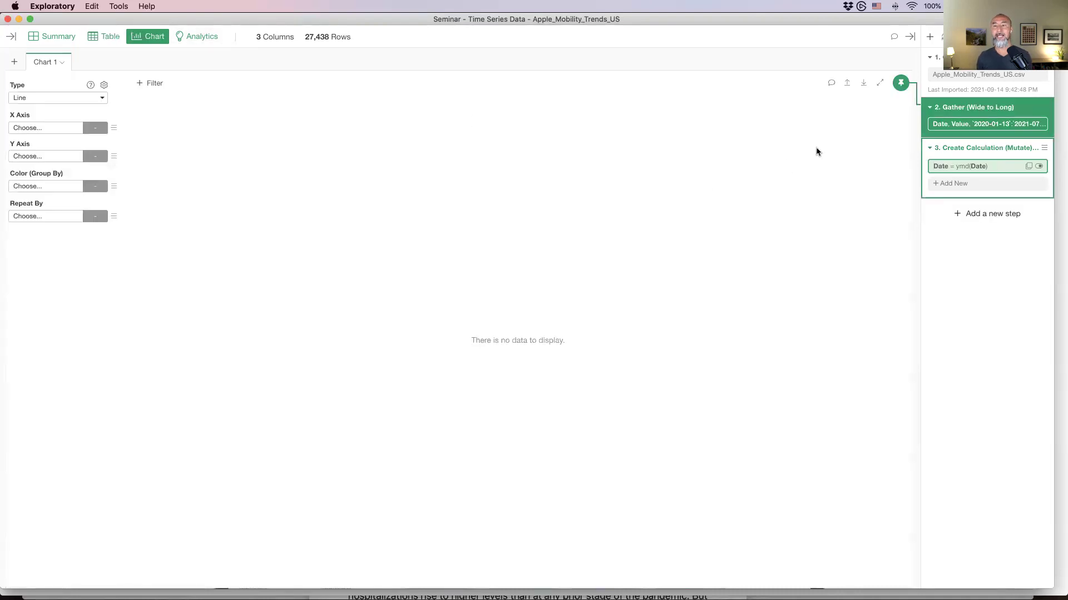
pyautogui.moveTo(902, 84)
pyautogui.click(901, 84)
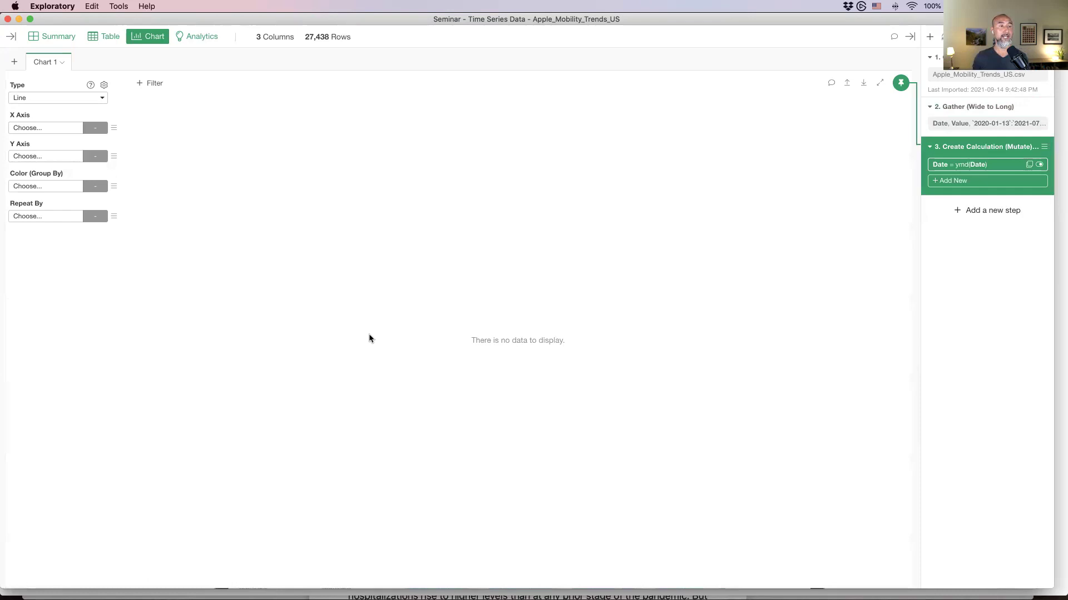
pyautogui.click(50, 133)
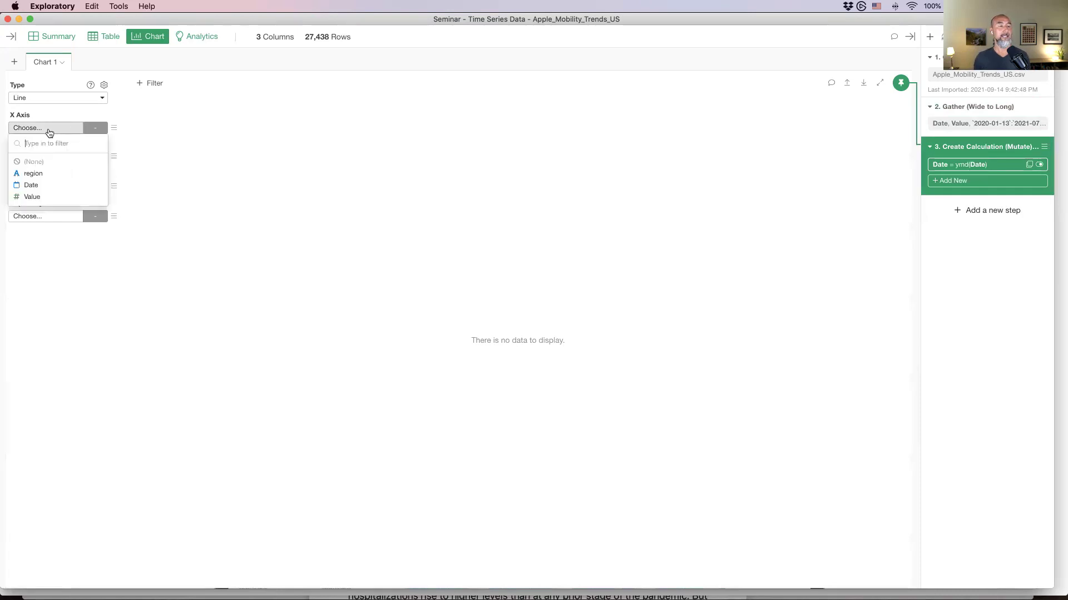
pyautogui.click(37, 191)
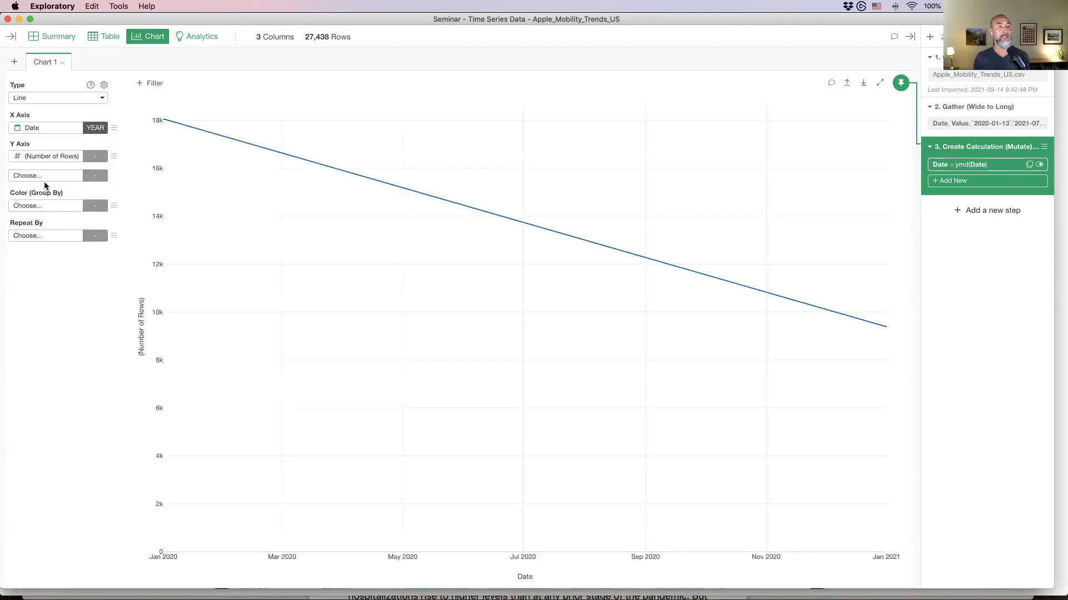
pyautogui.click(102, 129)
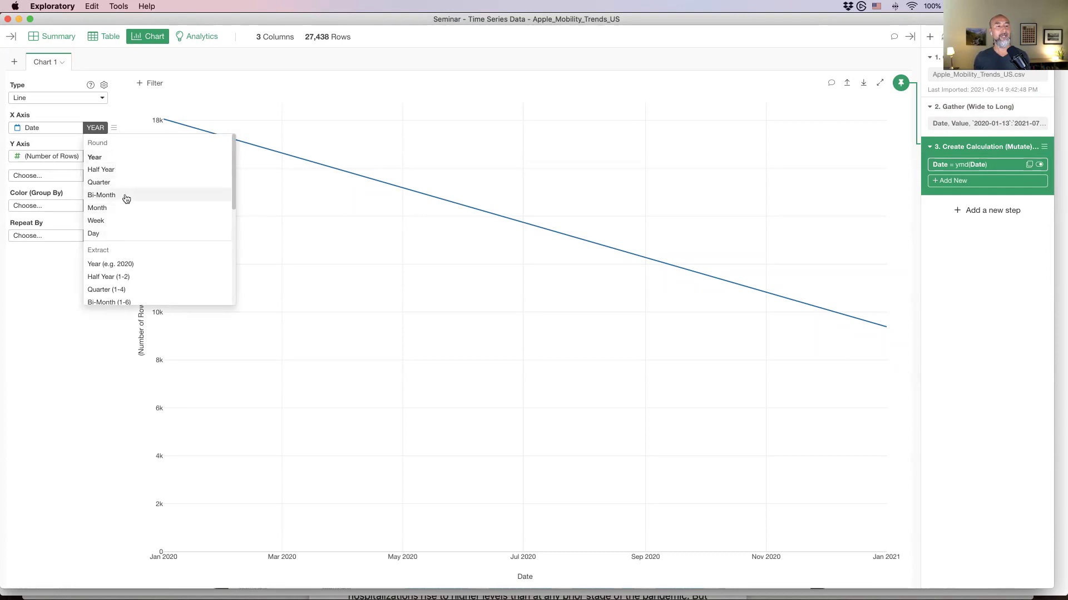
pyautogui.click(126, 221)
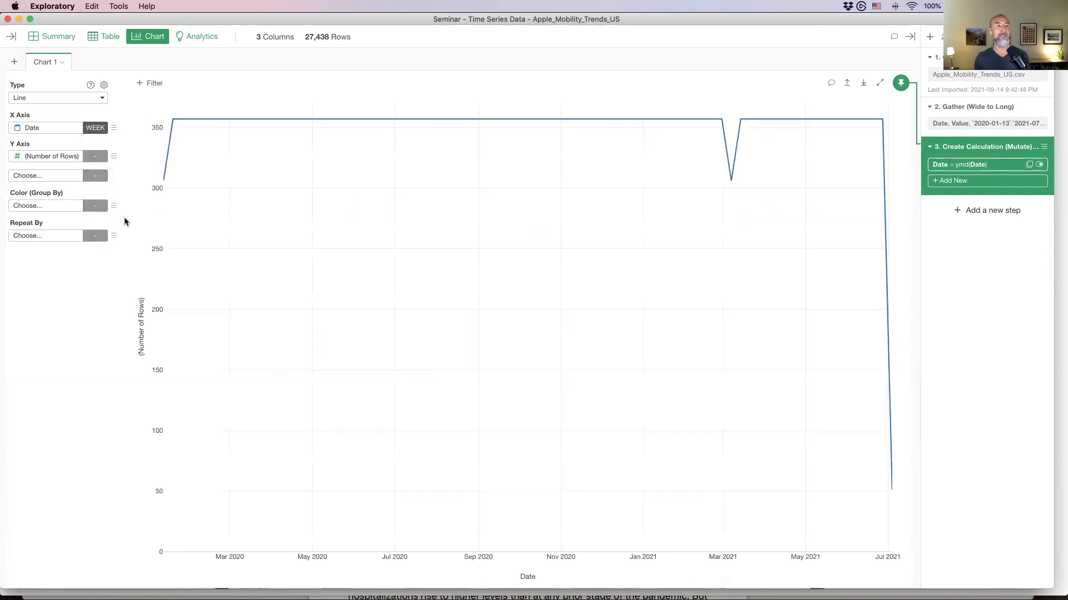
# - Assign Value to the chart's Y axis and aggregate it by Mean
pyautogui.click(32, 156)
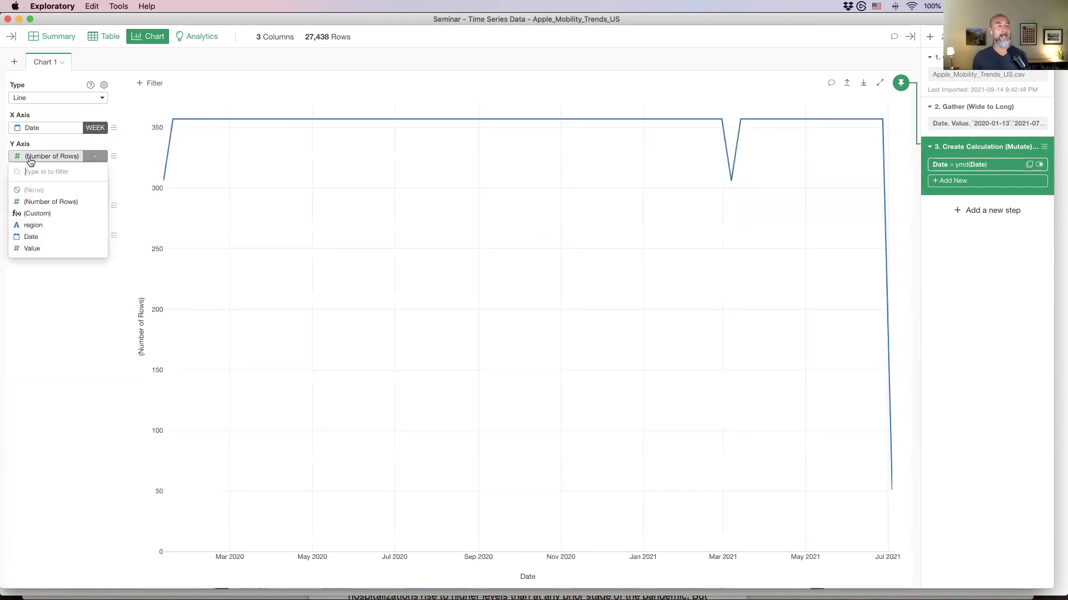
pyautogui.click(38, 248)
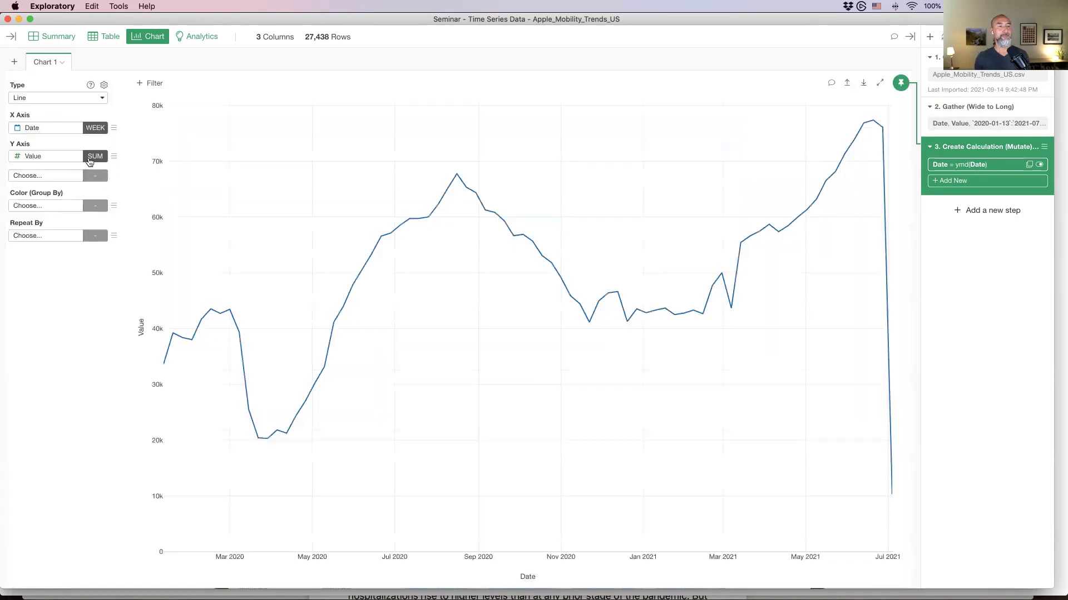
pyautogui.click(89, 159)
pyautogui.click(125, 185)
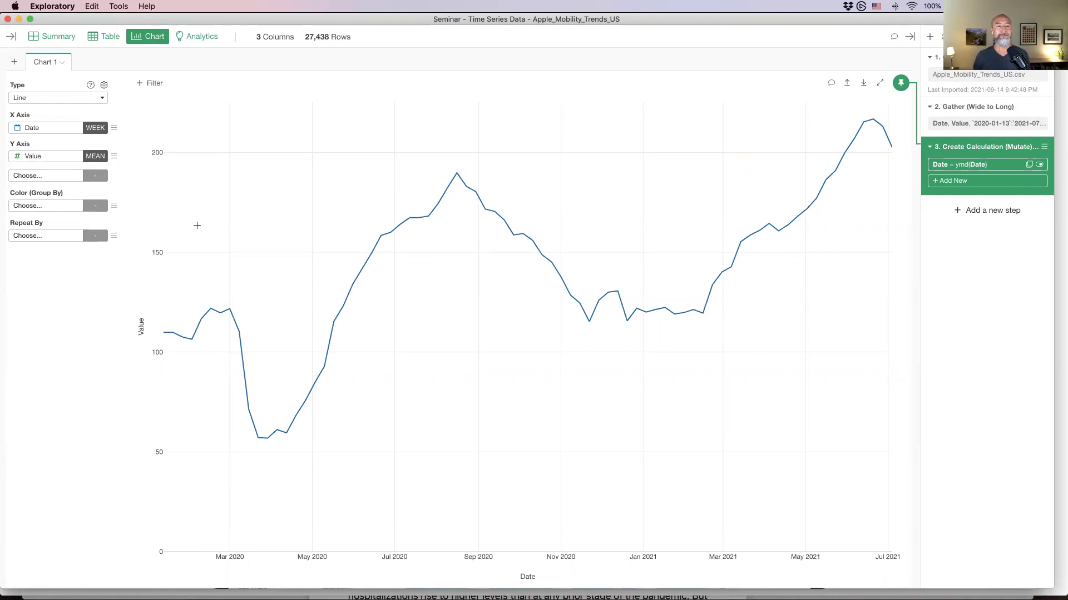
pyautogui.press('super+Tab')
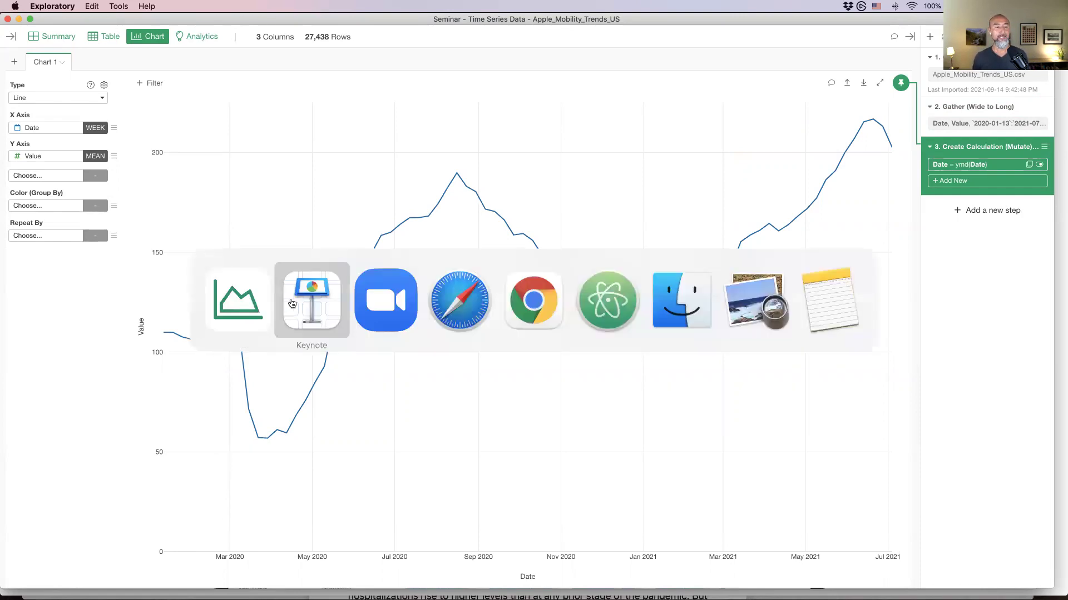
pyautogui.scroll(-5, 35, 443)
pyautogui.press('super+Tab')
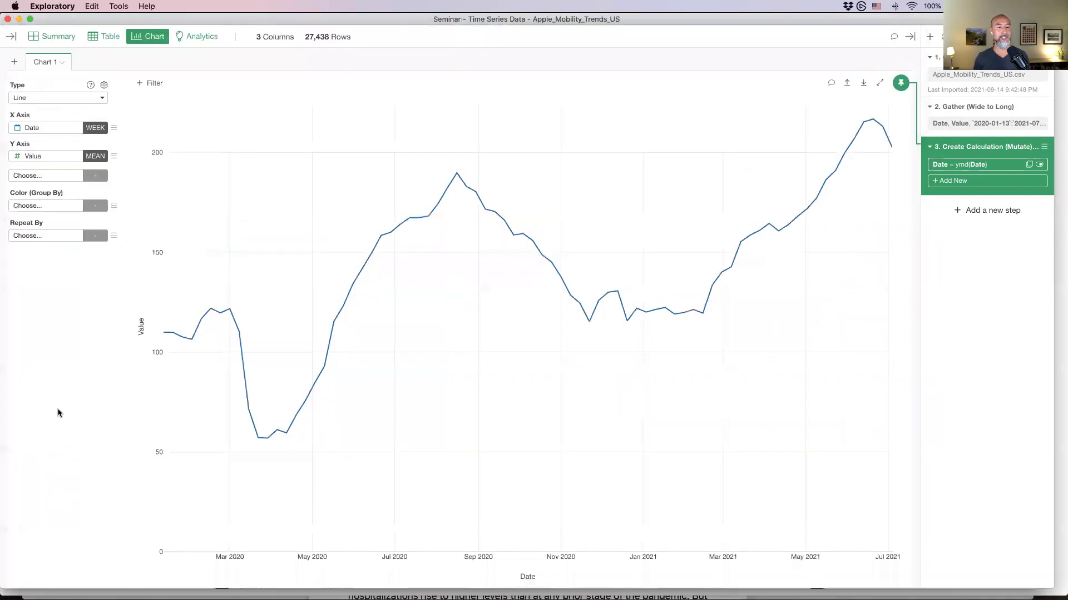
# - Glance at the table's Date column and set the chart's X axis date rounding to Month
pyautogui.click(100, 38)
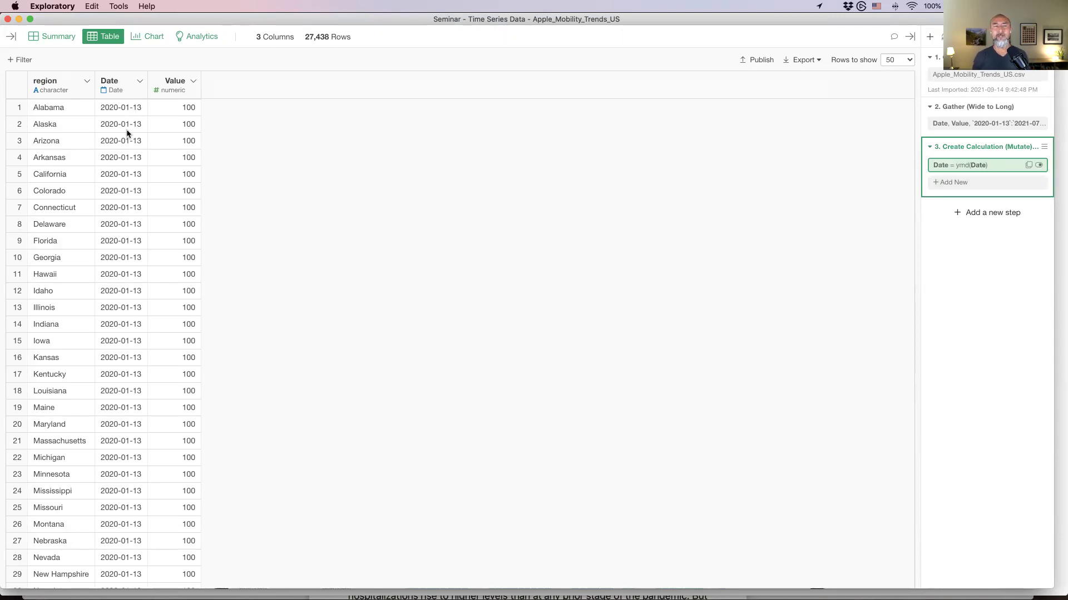
pyautogui.click(143, 41)
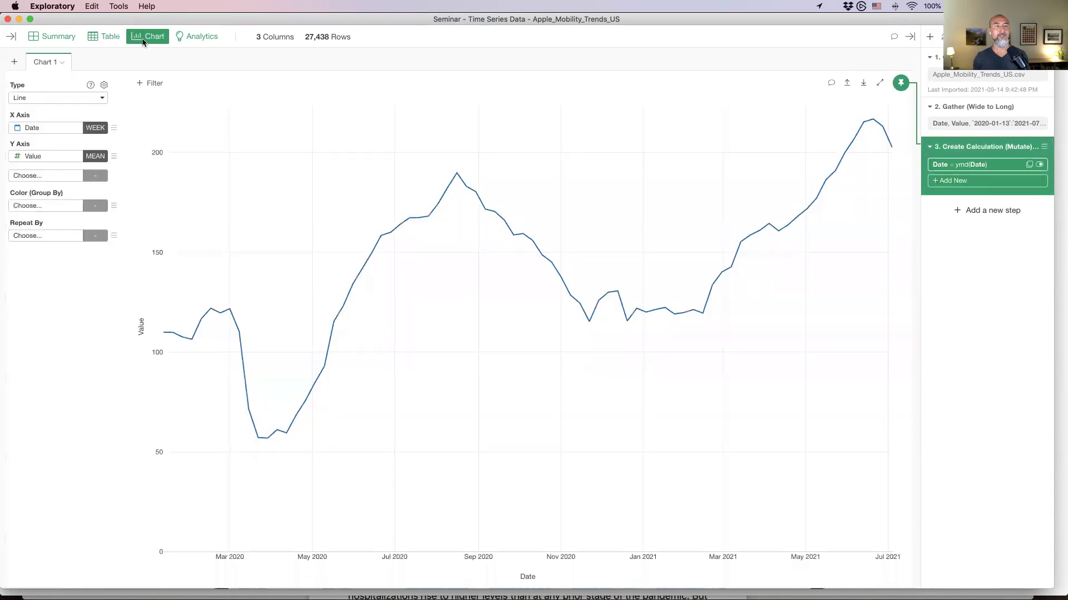
pyautogui.click(94, 131)
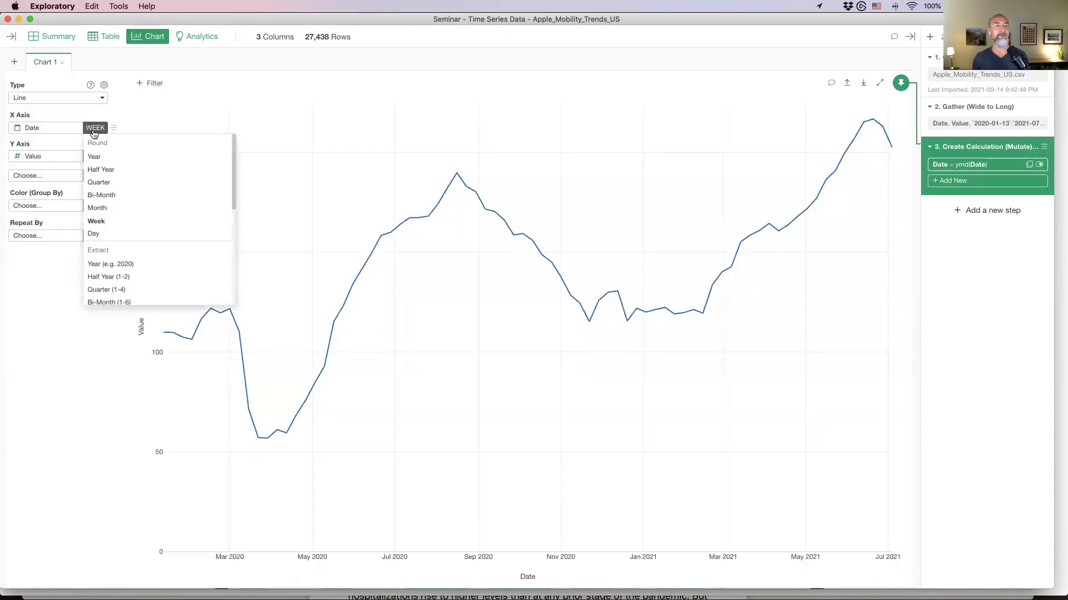
pyautogui.click(119, 208)
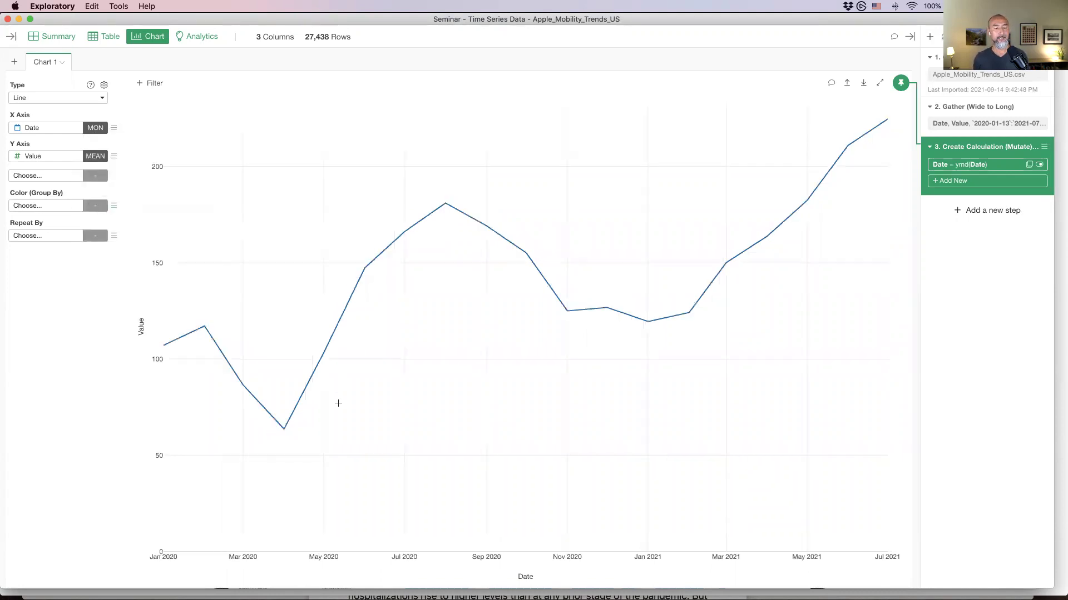
# - Create a new column Date_Floor in the table that floors Date to the month with floor_date(Date, unit = "month")
pyautogui.moveTo(321, 359)
pyautogui.click(97, 36)
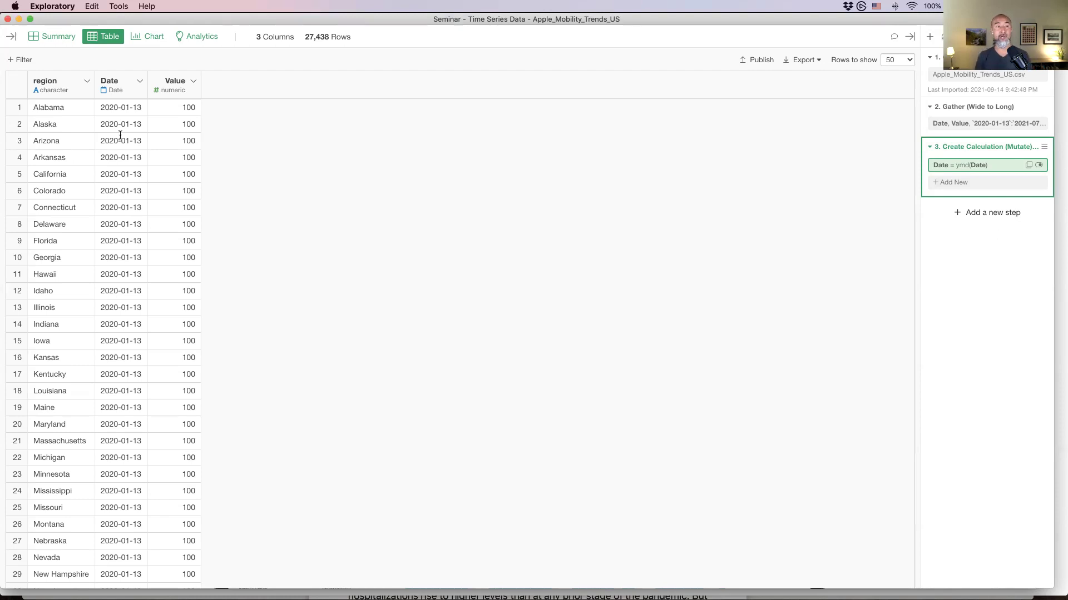
pyautogui.click(141, 81)
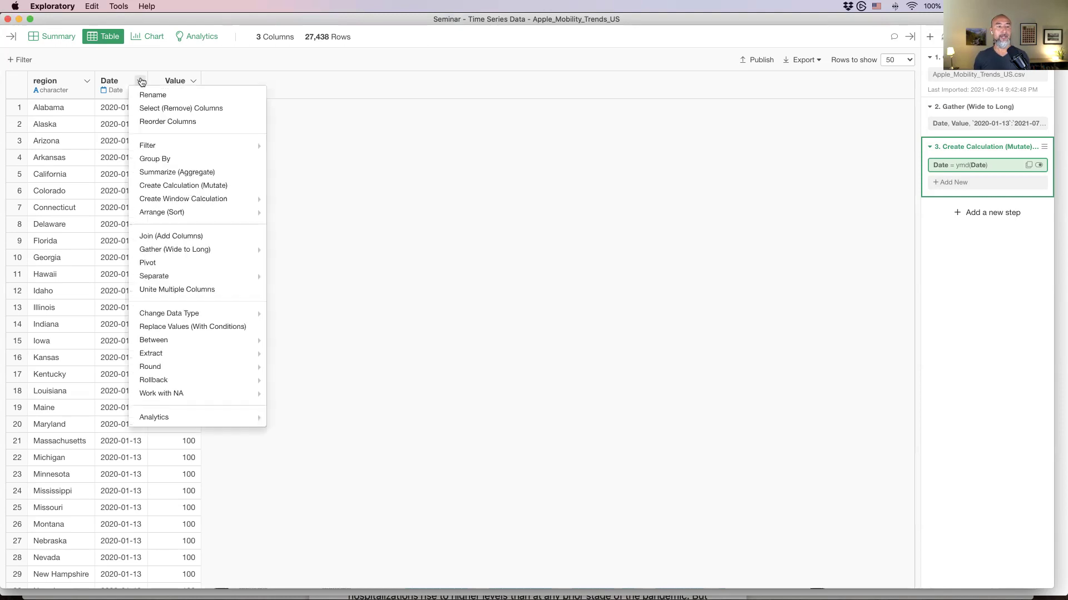
pyautogui.moveTo(173, 357)
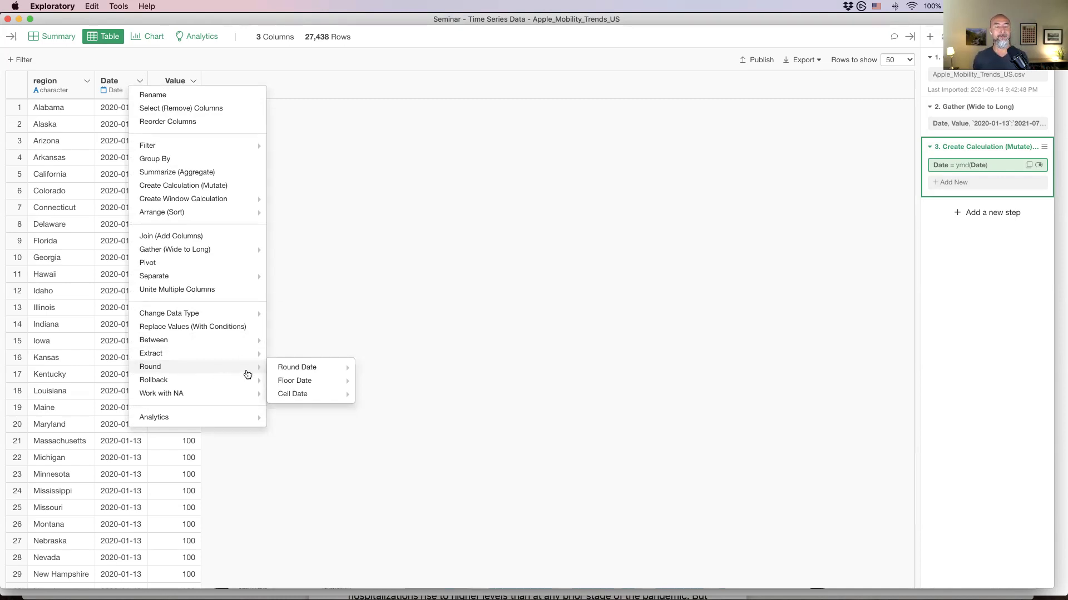
pyautogui.moveTo(288, 370)
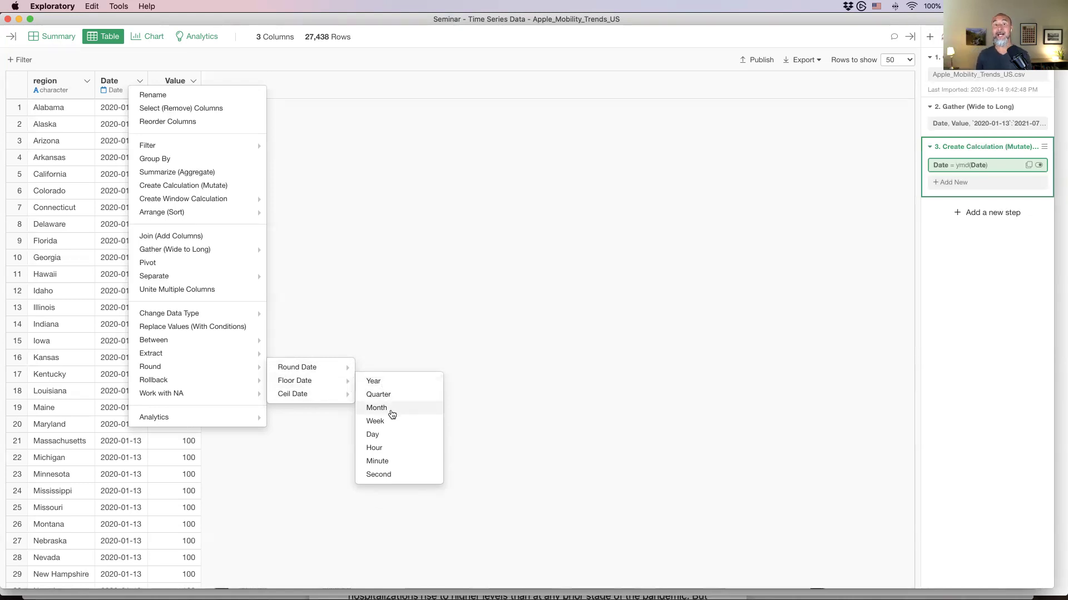
pyautogui.click(393, 414)
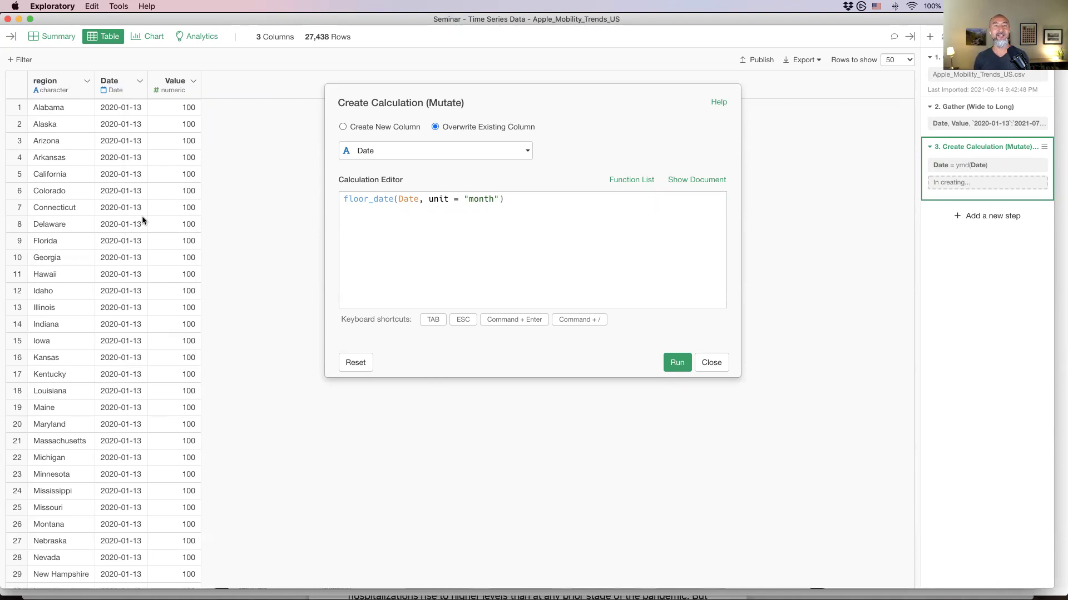
pyautogui.click(366, 128)
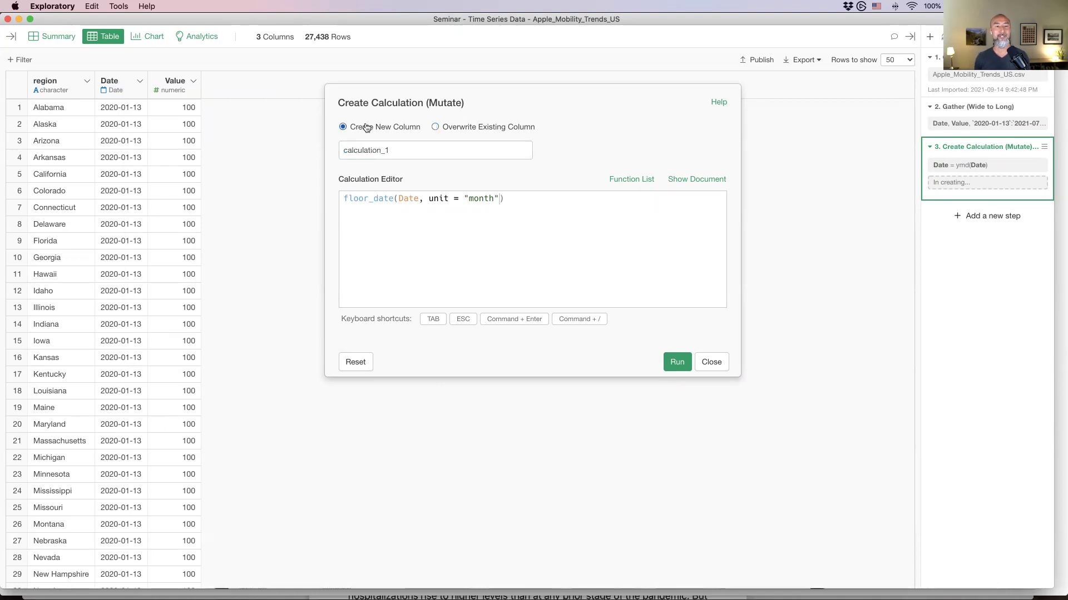
pyautogui.doubleClick(403, 151)
pyautogui.write('Date_floor')
pyautogui.press('super+Return')
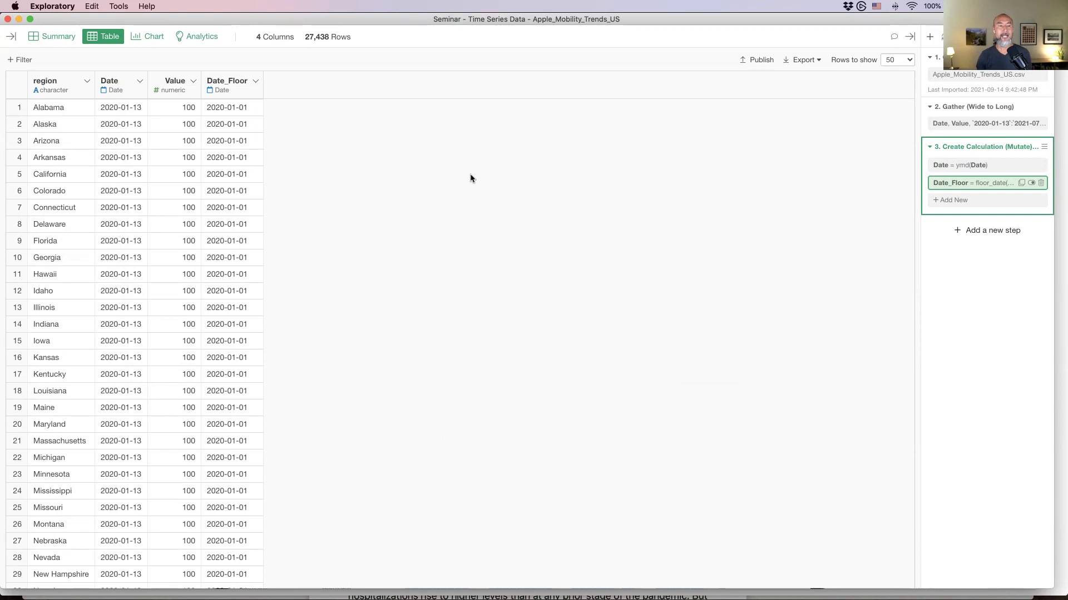
pyautogui.click(140, 81)
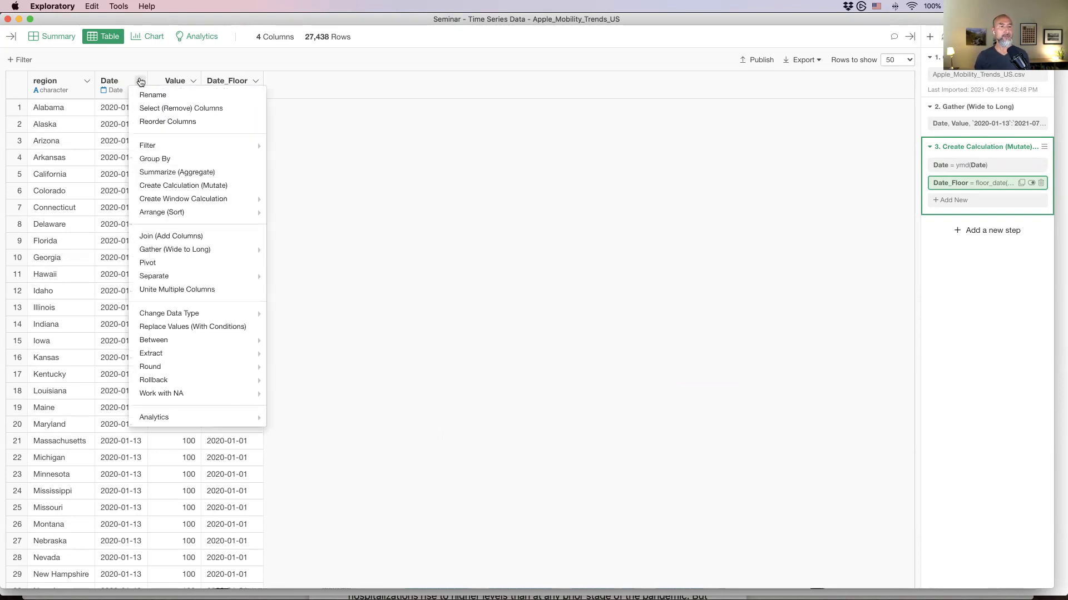
pyautogui.moveTo(184, 346)
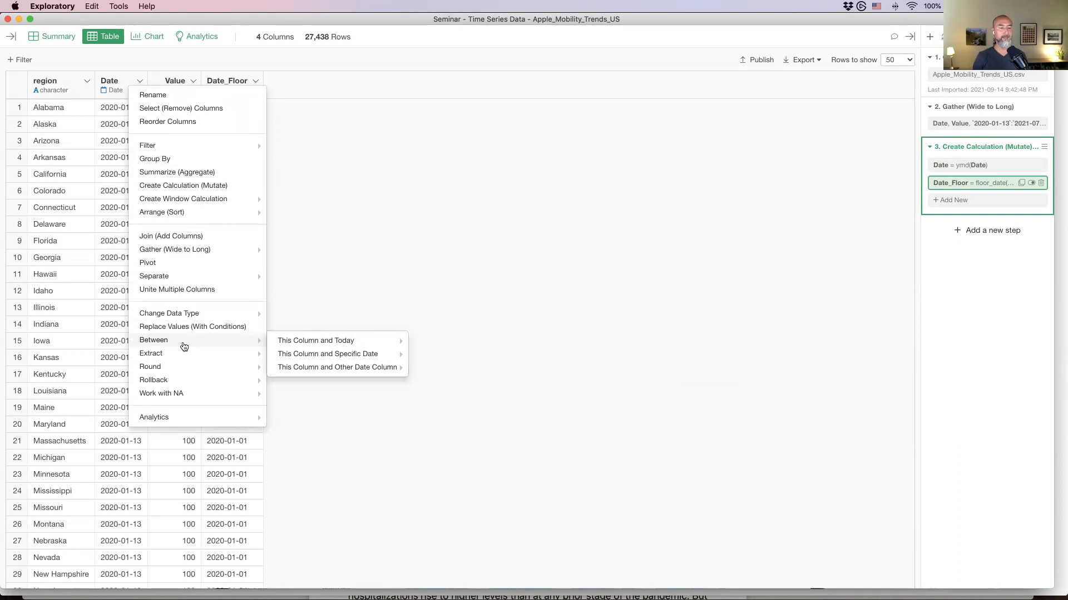
pyautogui.click(354, 209)
# - Switch to Keynote and present the slides from slide 37 through the bar versus line comparison on slide 41
pyautogui.press('super+Tab')
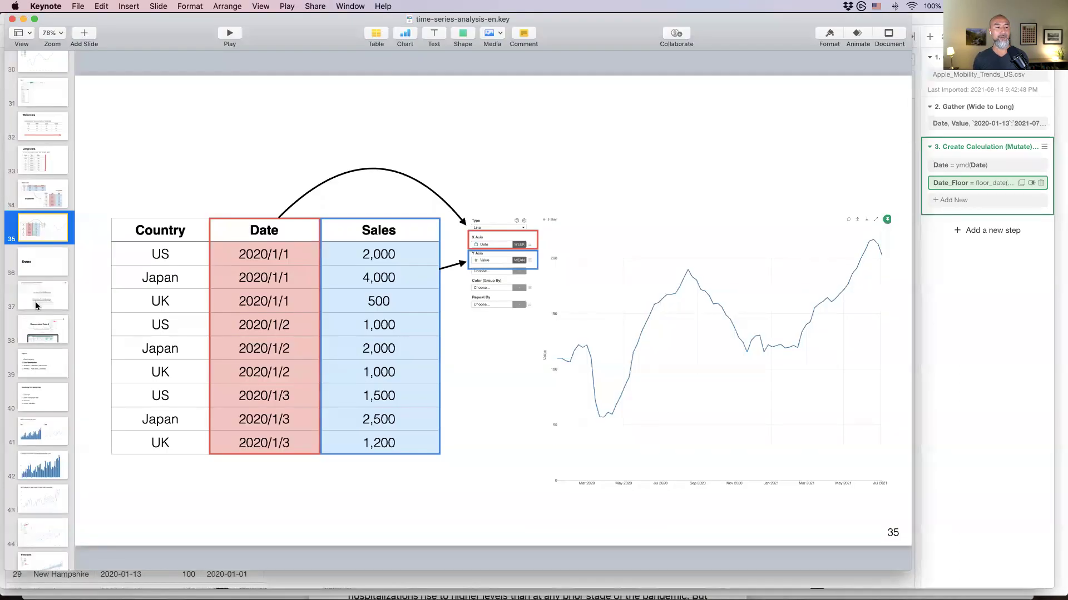
pyautogui.scroll(-1, 37, 303)
pyautogui.click(31, 279)
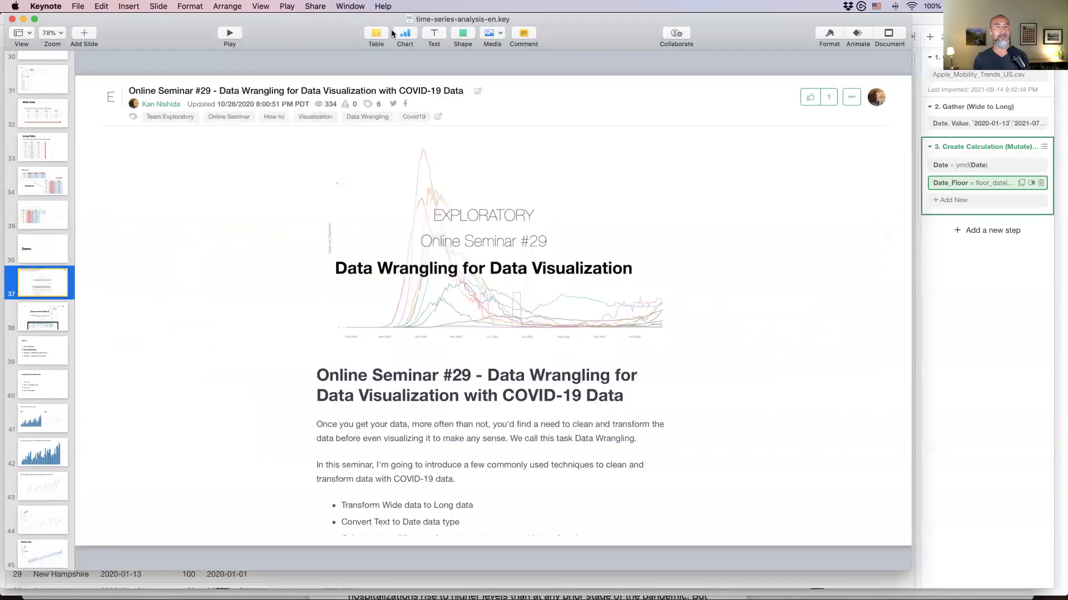
pyautogui.click(237, 31)
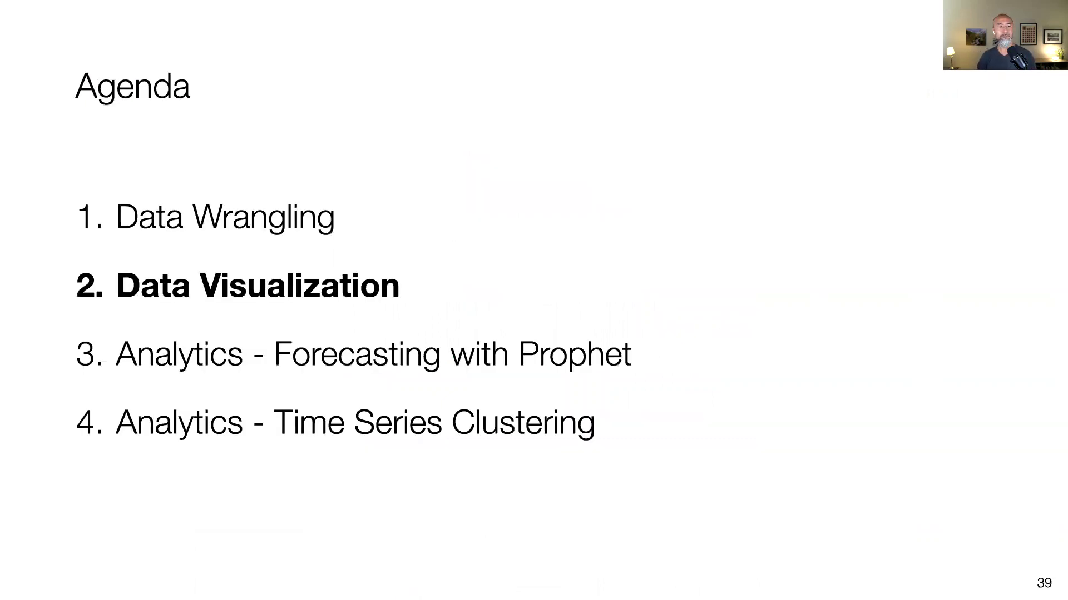
pyautogui.press('Right')
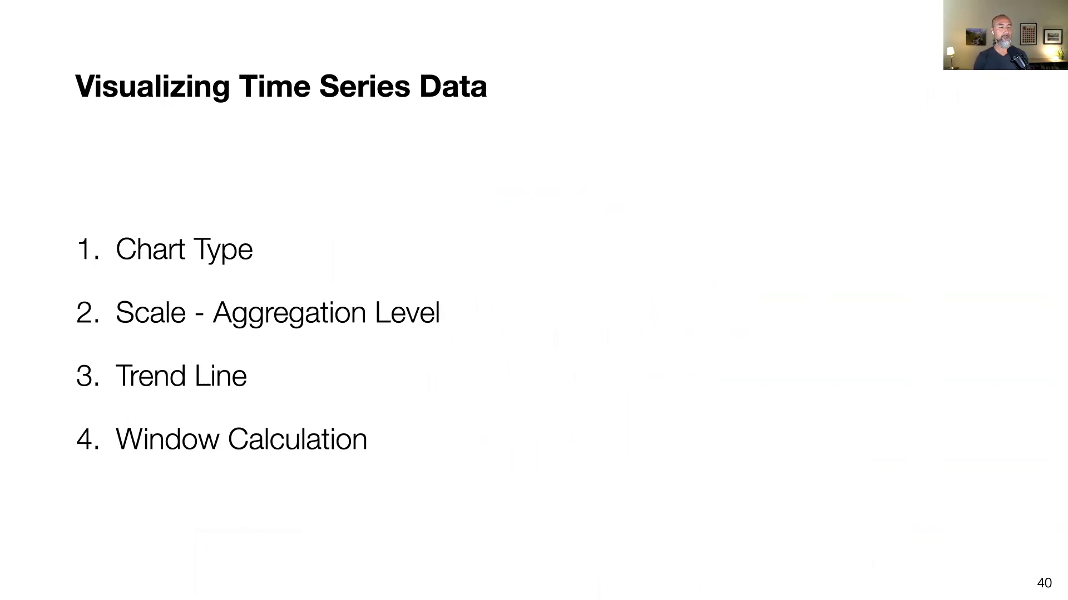
pyautogui.press('Right')
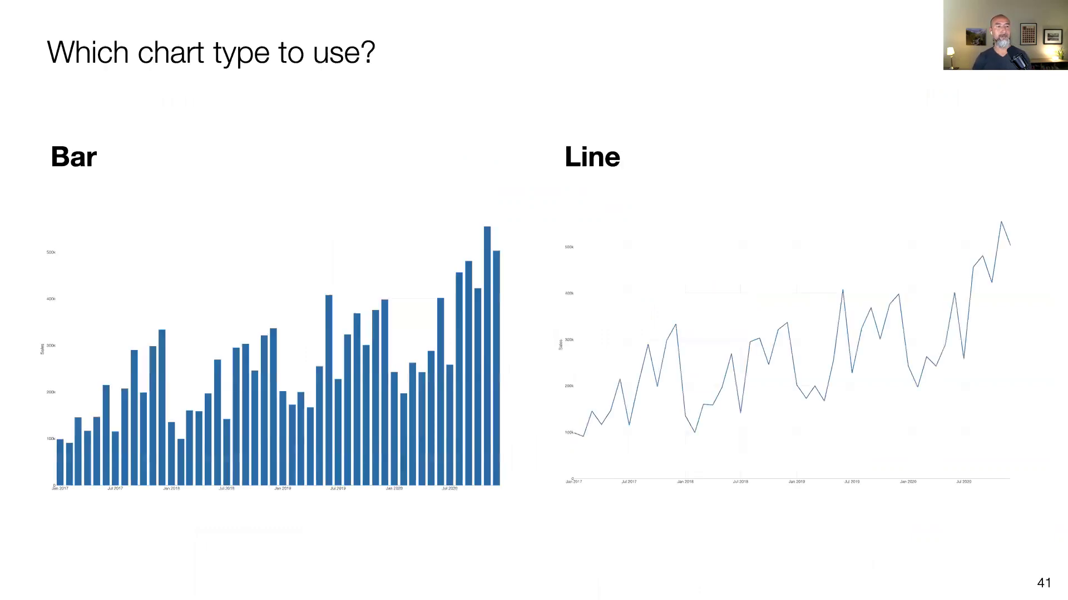
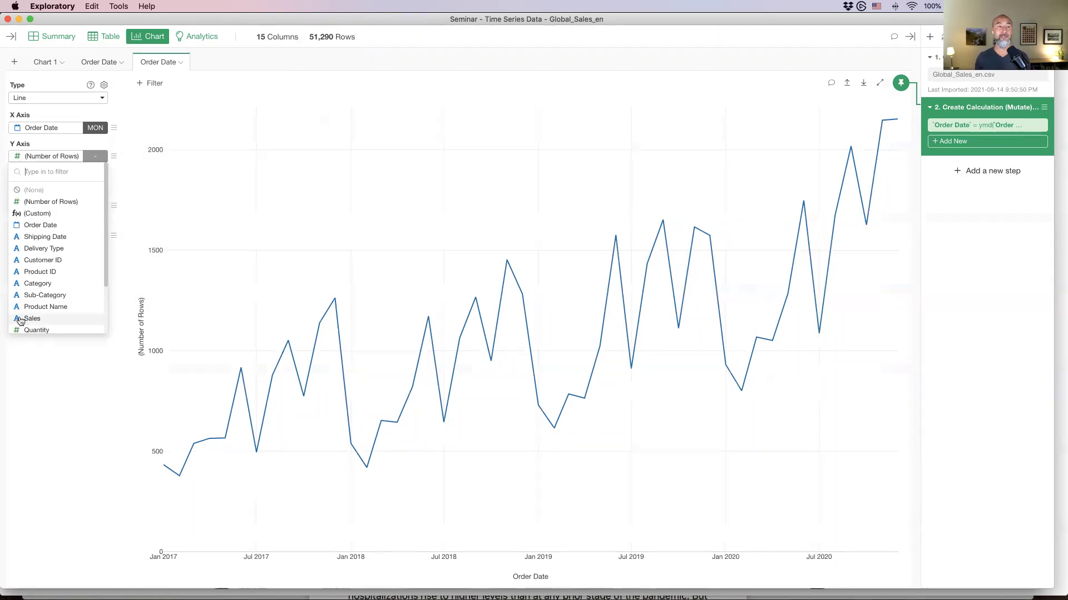
# - Convert the table's Sales column from character to numeric with parse_number
pyautogui.click(302, 69)
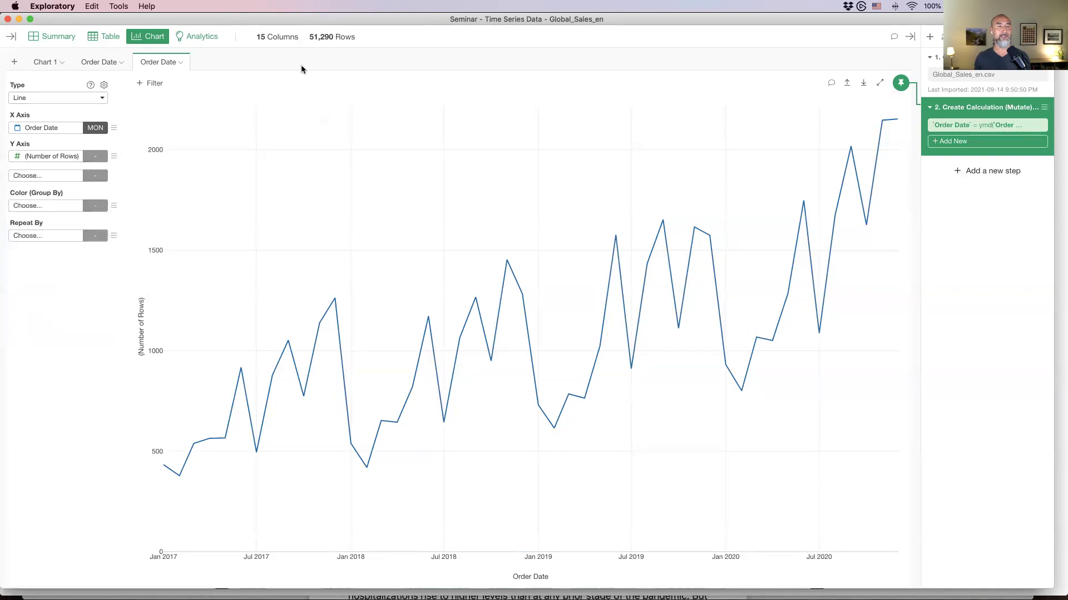
pyautogui.click(92, 38)
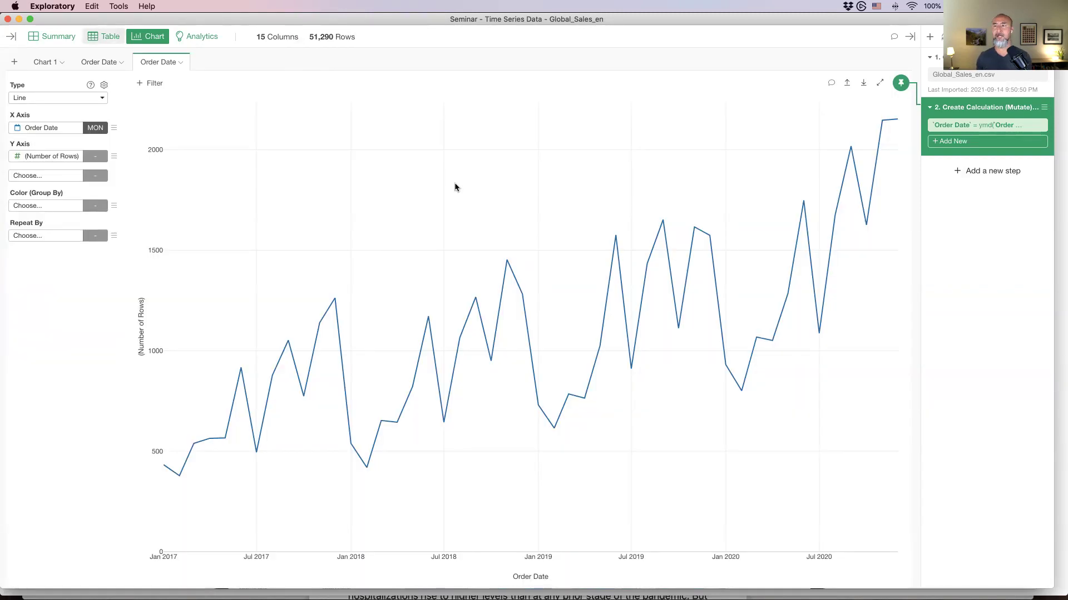
pyautogui.hscroll(5, 726, 208)
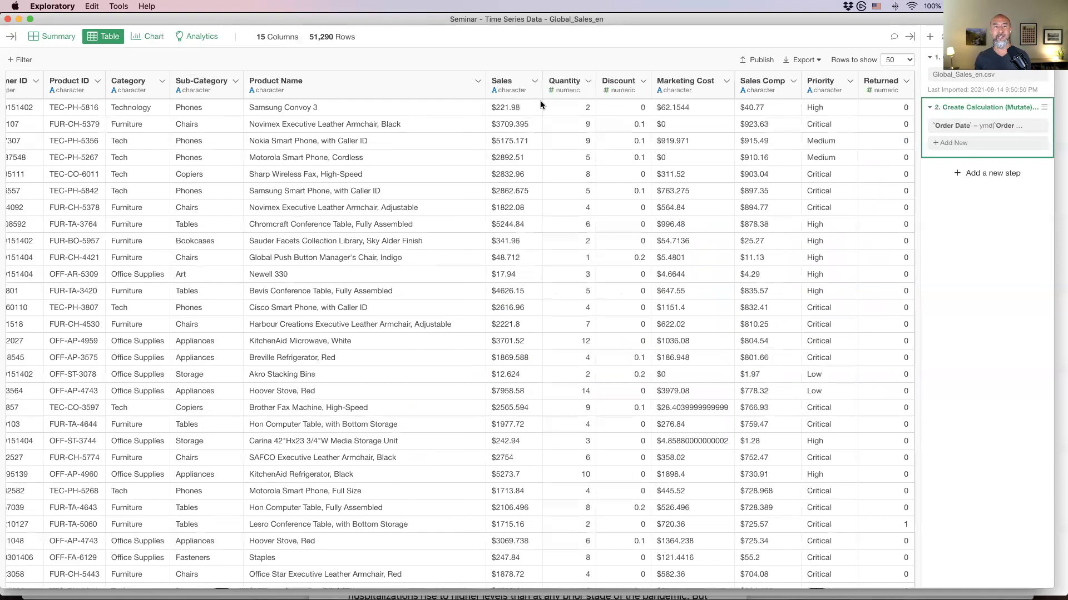
pyautogui.click(513, 88)
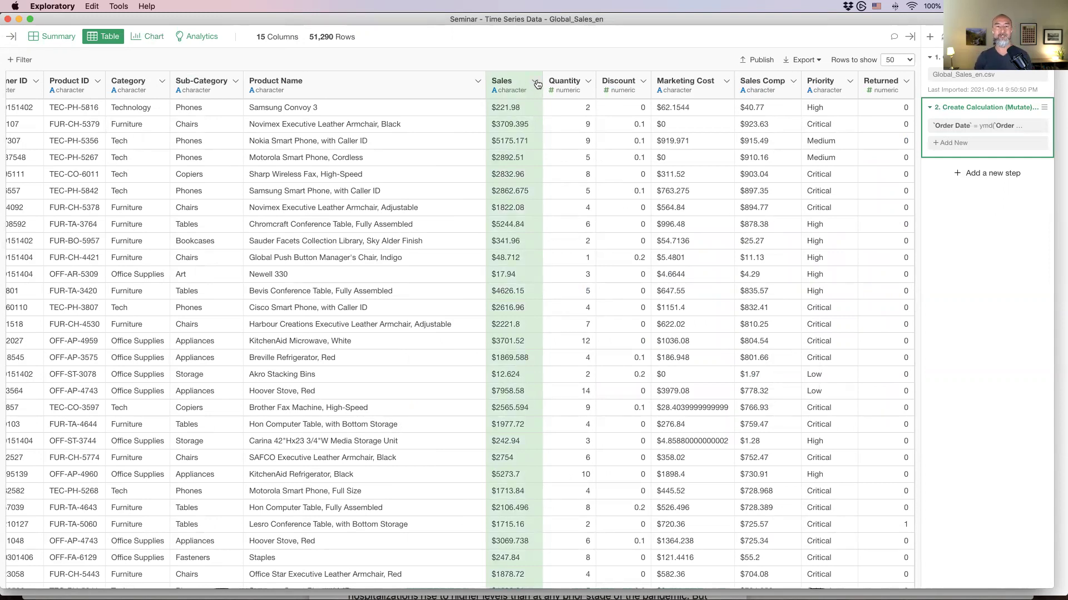
pyautogui.click(535, 82)
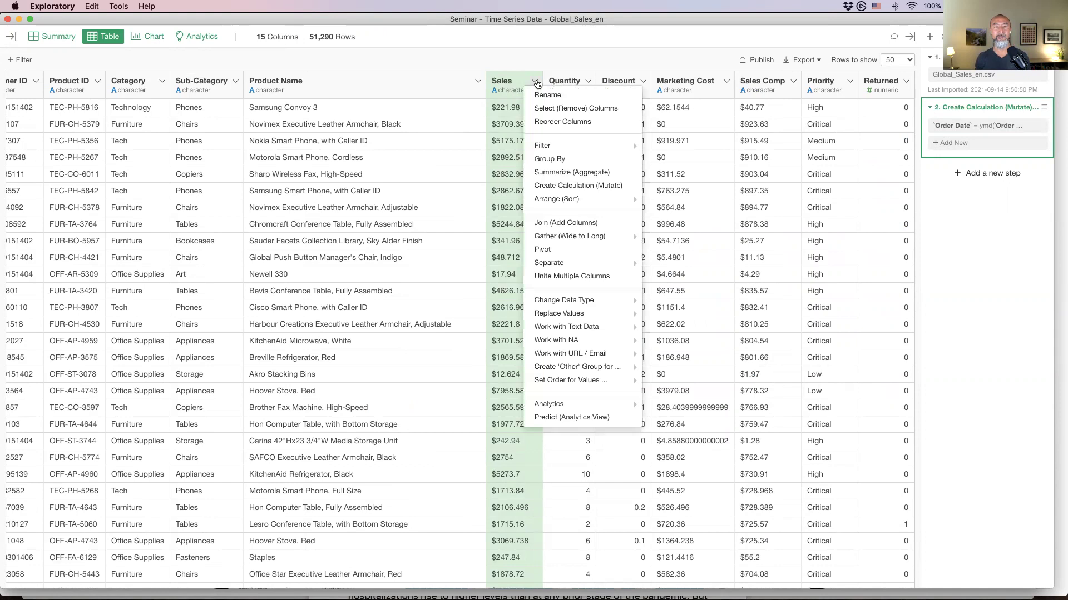
pyautogui.moveTo(572, 307)
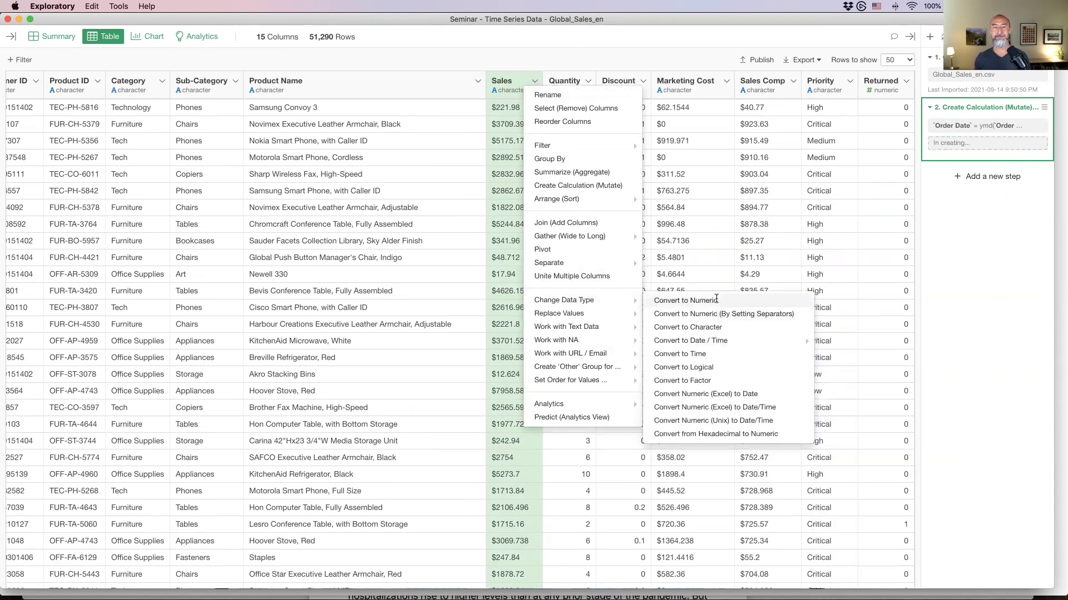
pyautogui.click(717, 303)
pyautogui.click(675, 363)
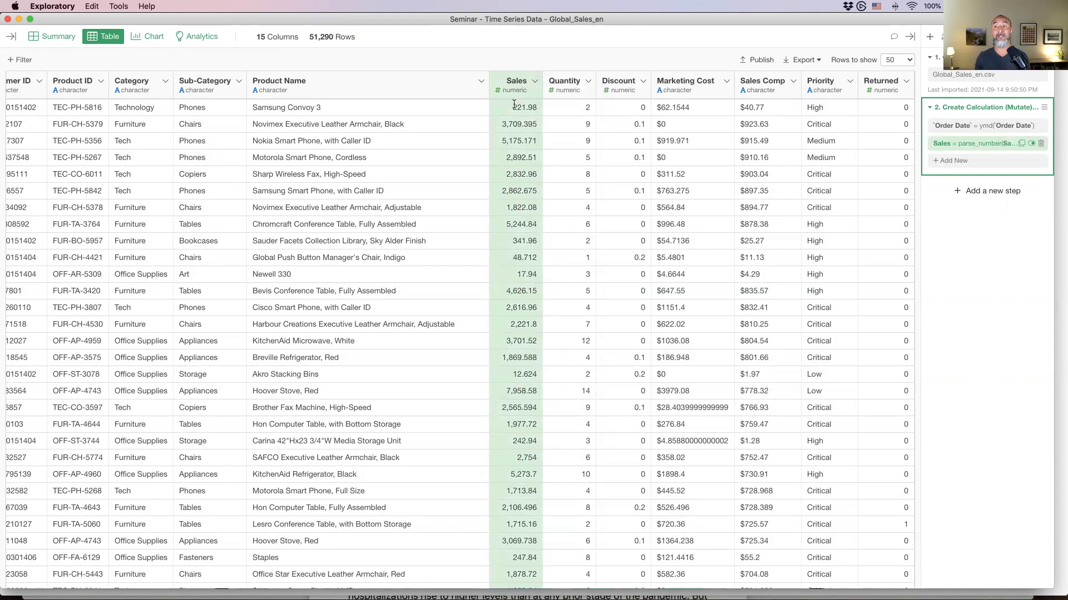
# - Assign the Sales column to the Y axis of the Order Date line chart
pyautogui.click(139, 34)
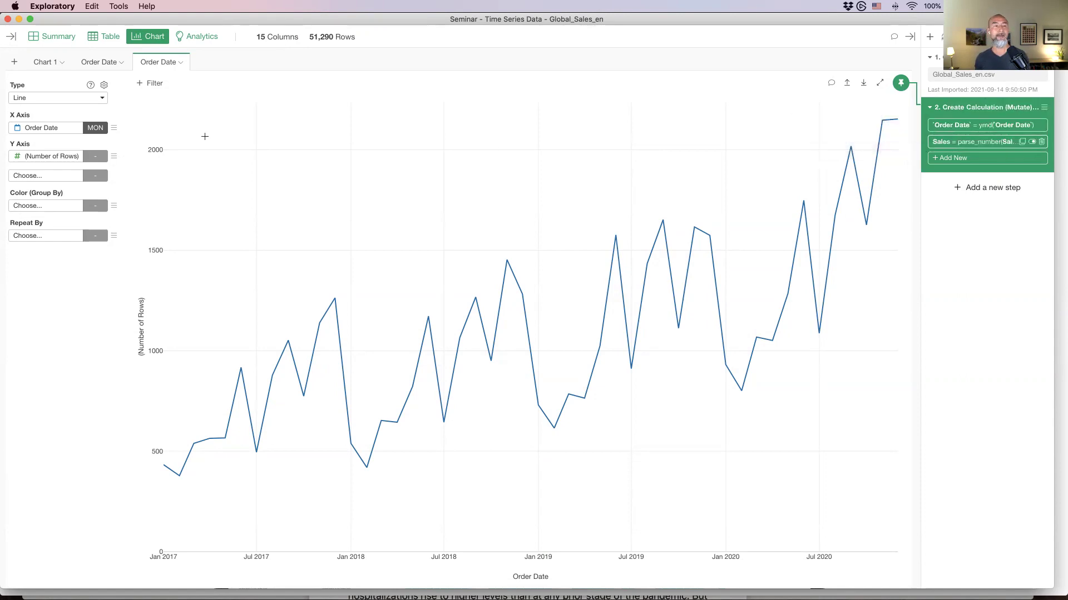
pyautogui.click(31, 157)
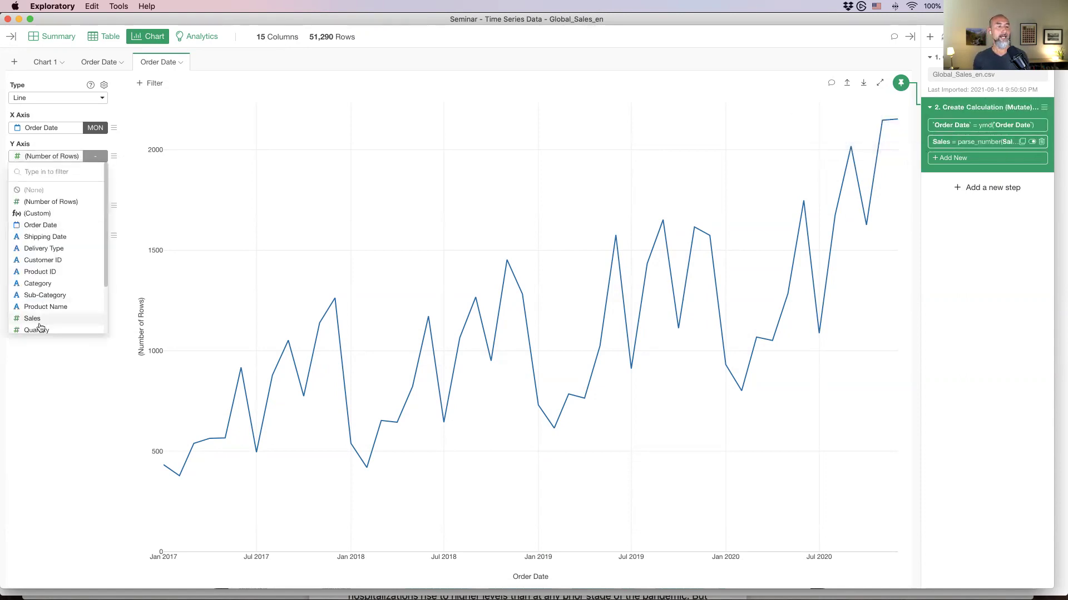
pyautogui.click(32, 319)
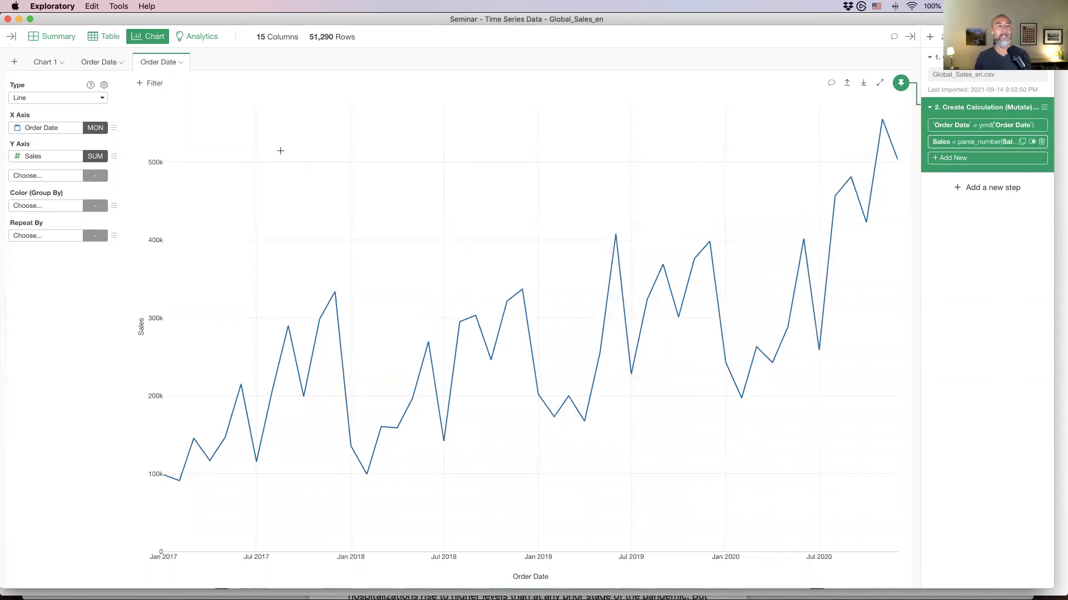
# - Add a Linear Regression trend line with a confidence interval to Sales on the chart
pyautogui.click(114, 157)
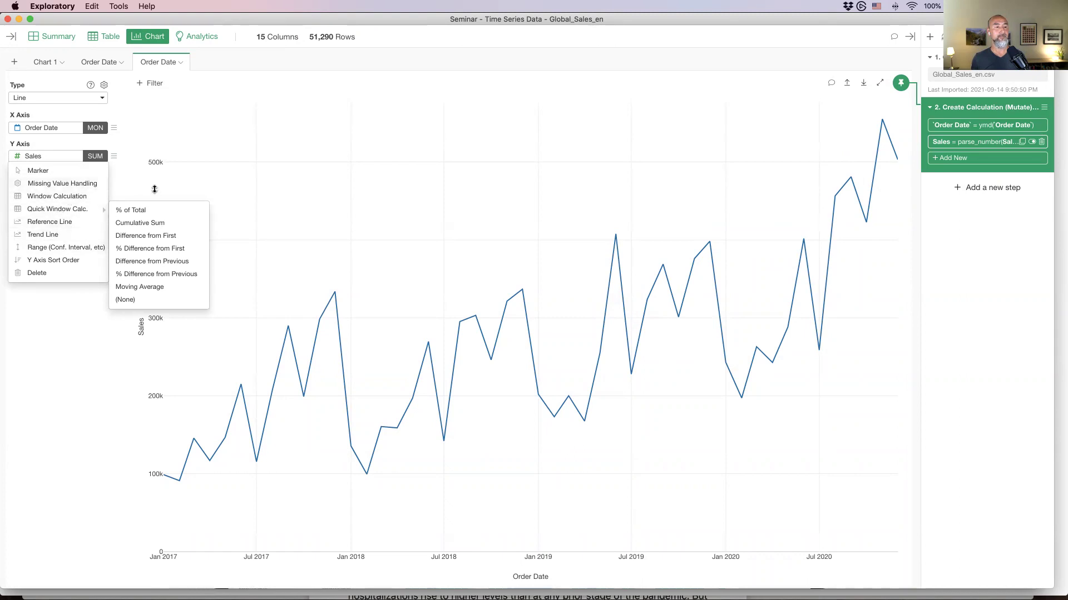
pyautogui.click(134, 185)
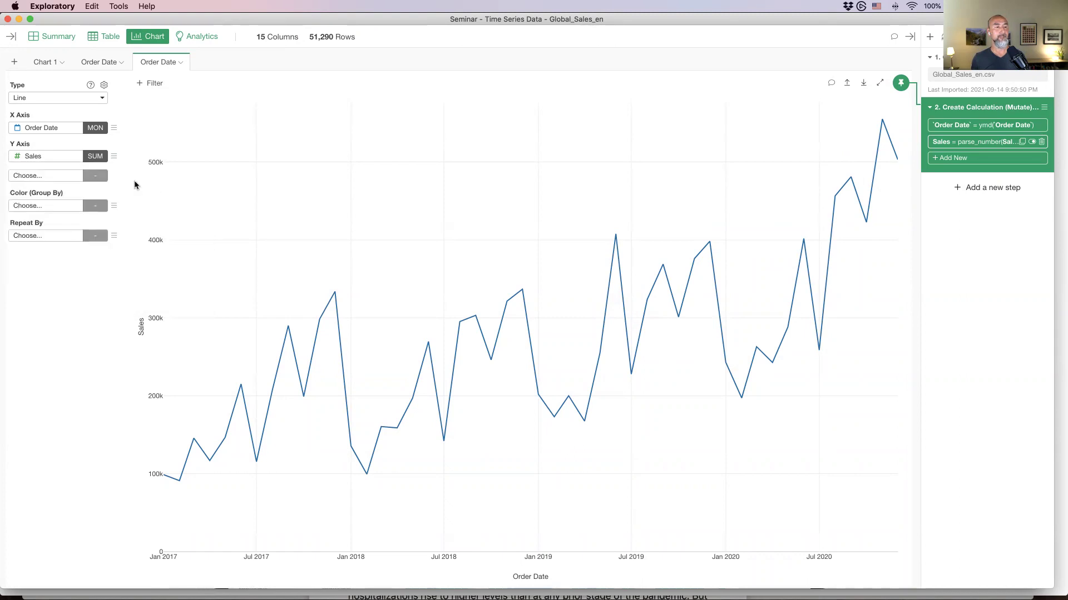
pyautogui.click(113, 156)
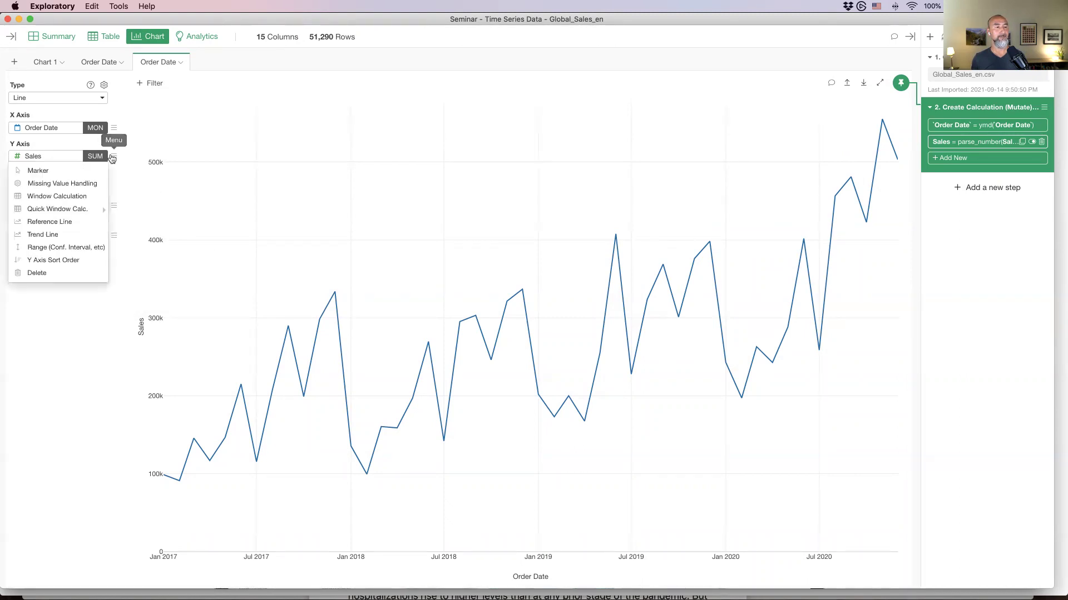
pyautogui.click(53, 235)
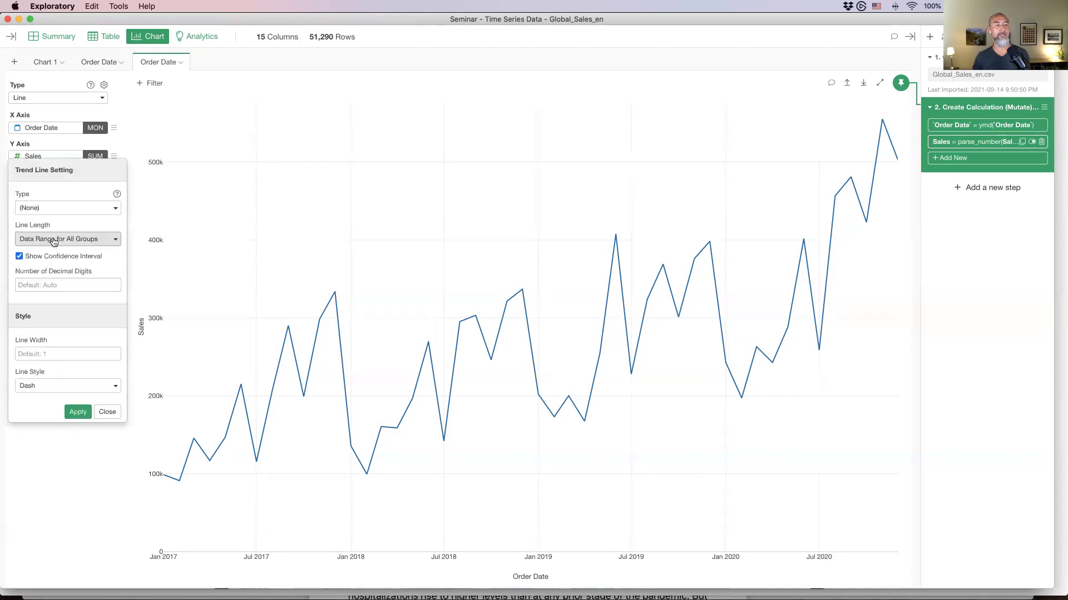
pyautogui.click(58, 215)
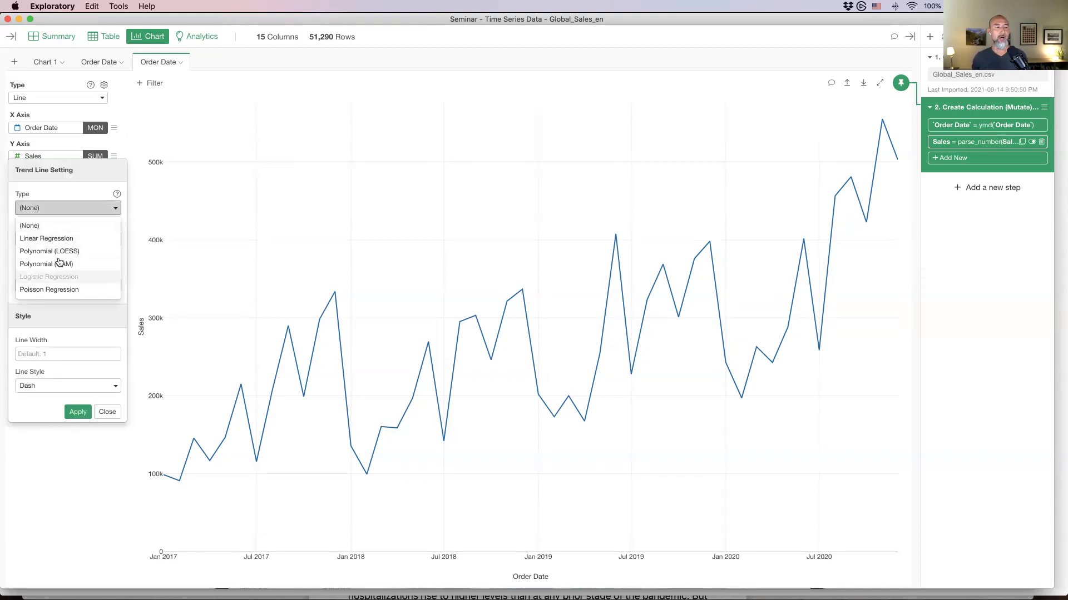
pyautogui.click(59, 239)
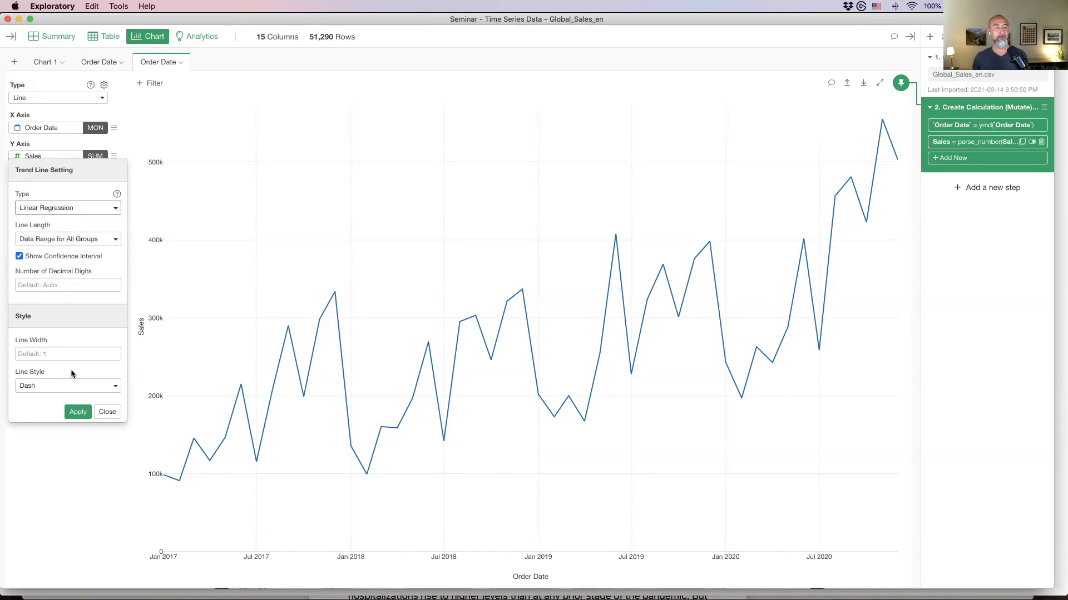
pyautogui.click(76, 415)
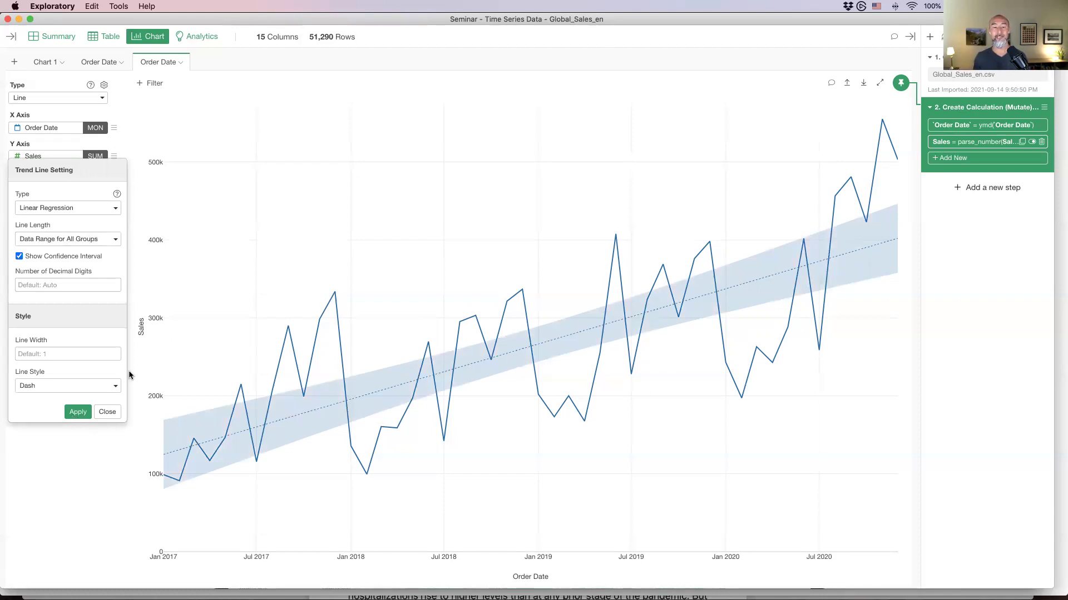
pyautogui.moveTo(325, 288)
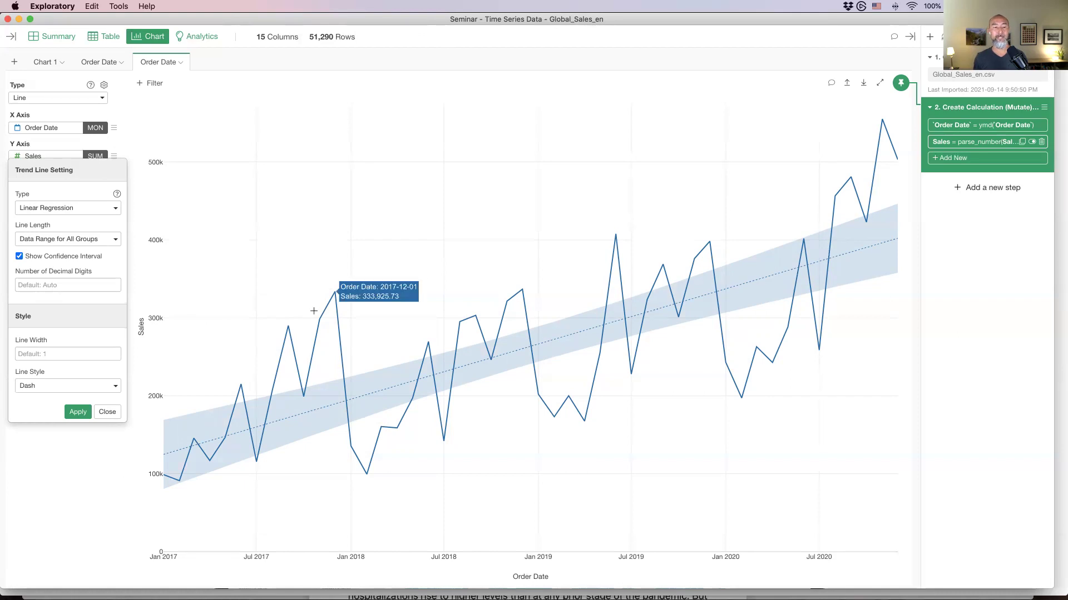
pyautogui.moveTo(319, 319)
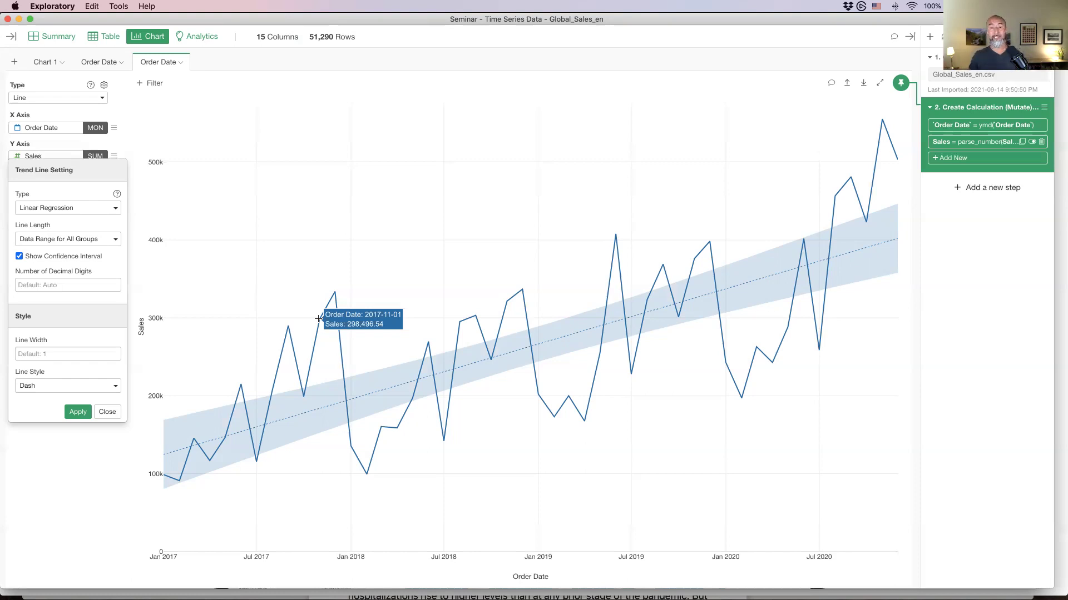
# - Switch the Sales trend line type to Polynomial (LOESS), apply it, and remove the trend line from the chart
pyautogui.click(79, 213)
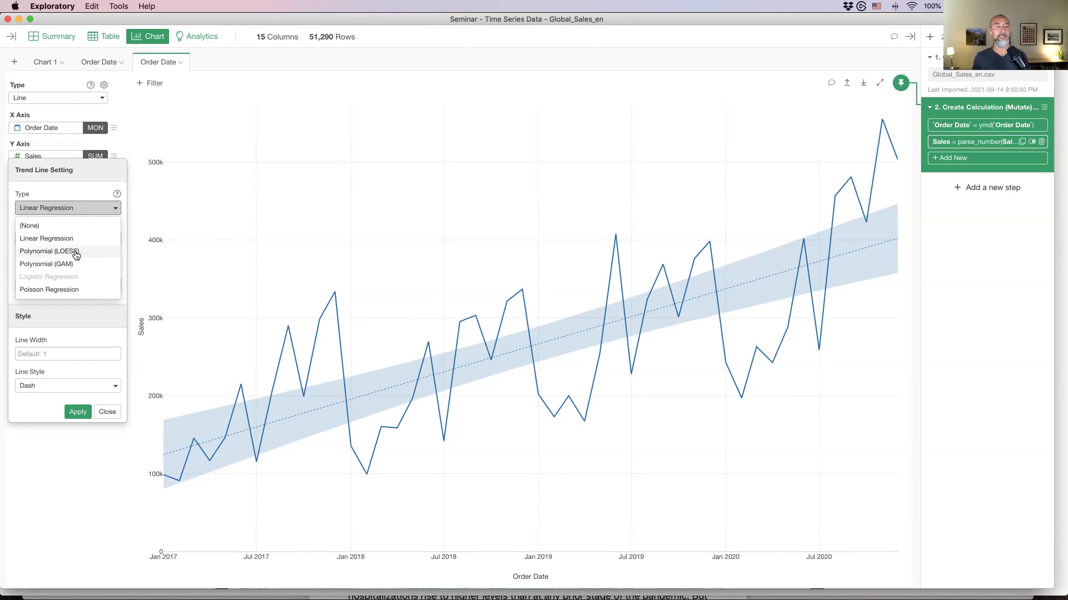
pyautogui.click(76, 252)
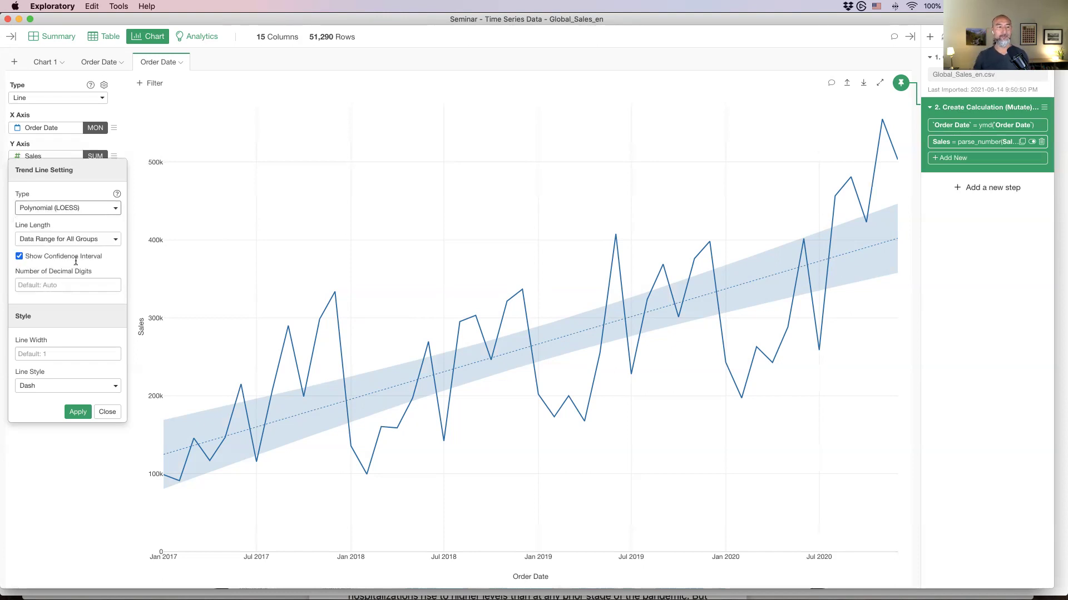
pyautogui.click(77, 413)
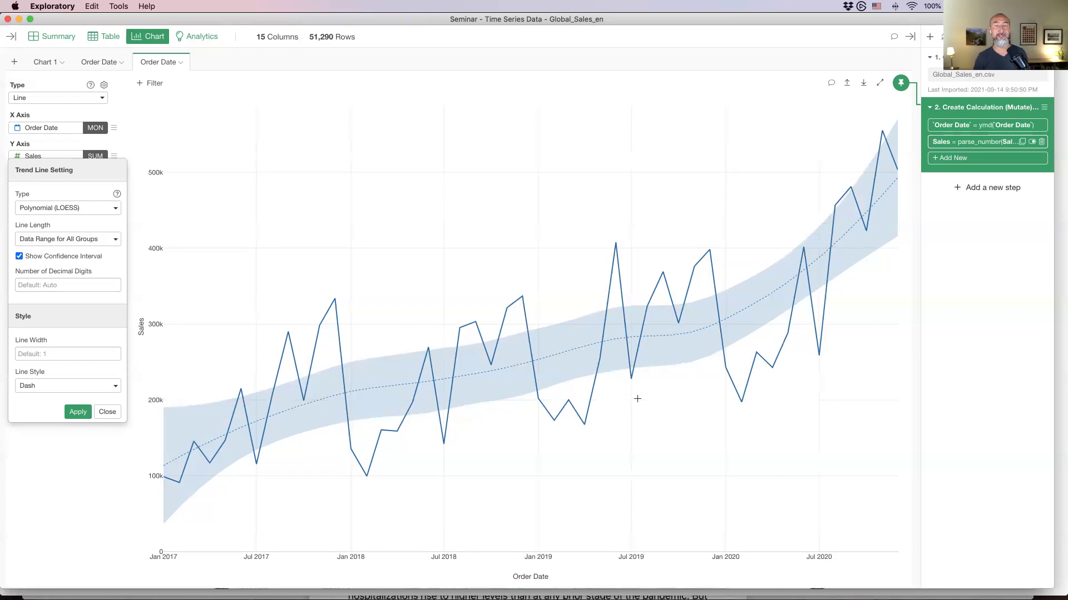
pyautogui.click(104, 412)
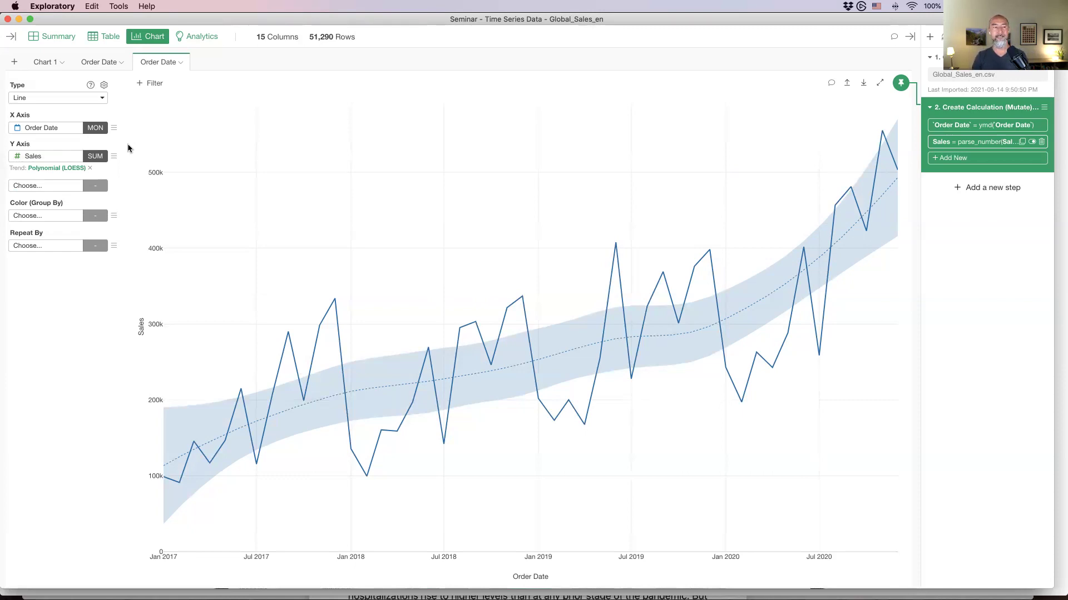
pyautogui.click(90, 169)
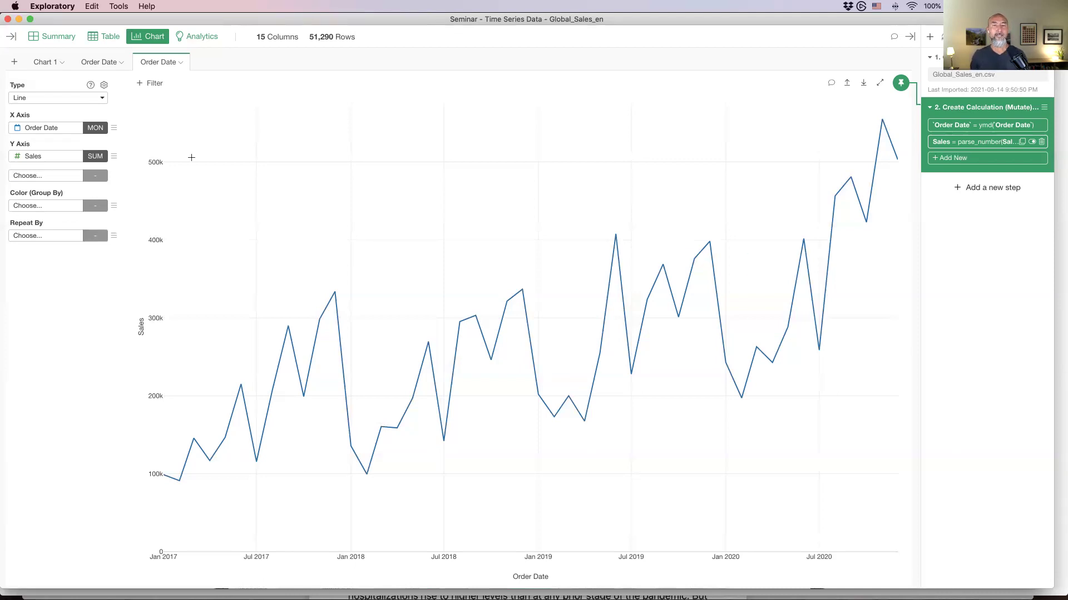
# - Switch to Keynote and show slide 47 about visualizing the trend by the year, widening the window and briefly presenting it
pyautogui.press('super+Tab')
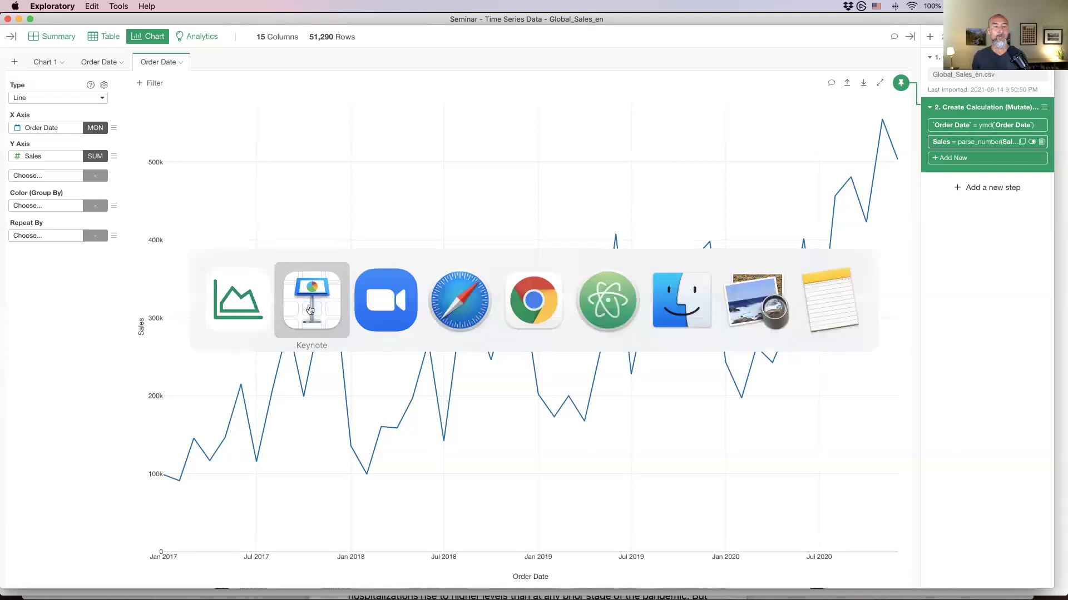
pyautogui.scroll(-10, 31, 361)
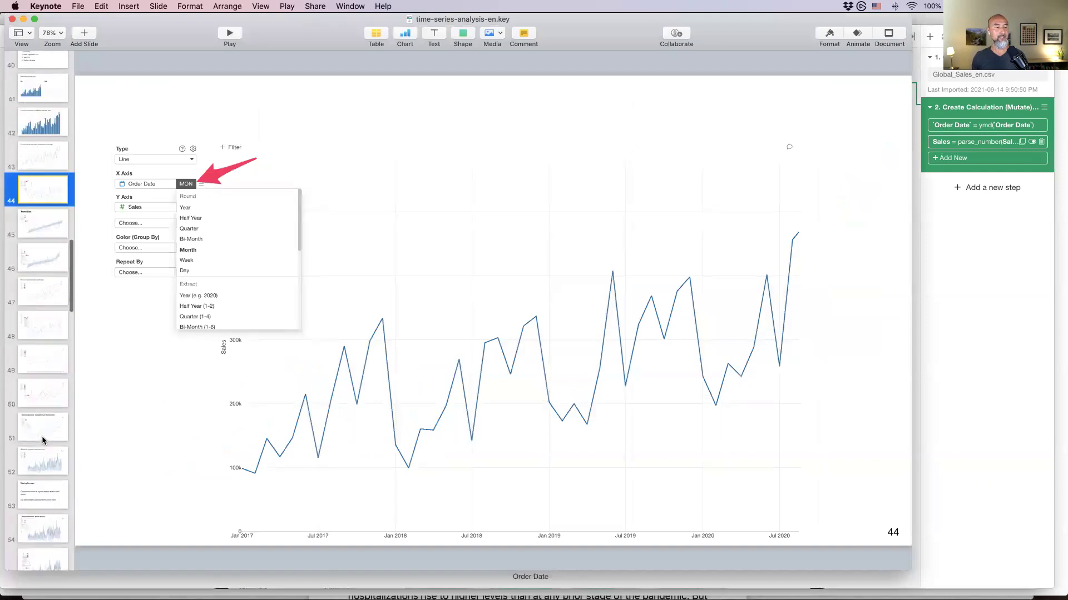
pyautogui.click(39, 261)
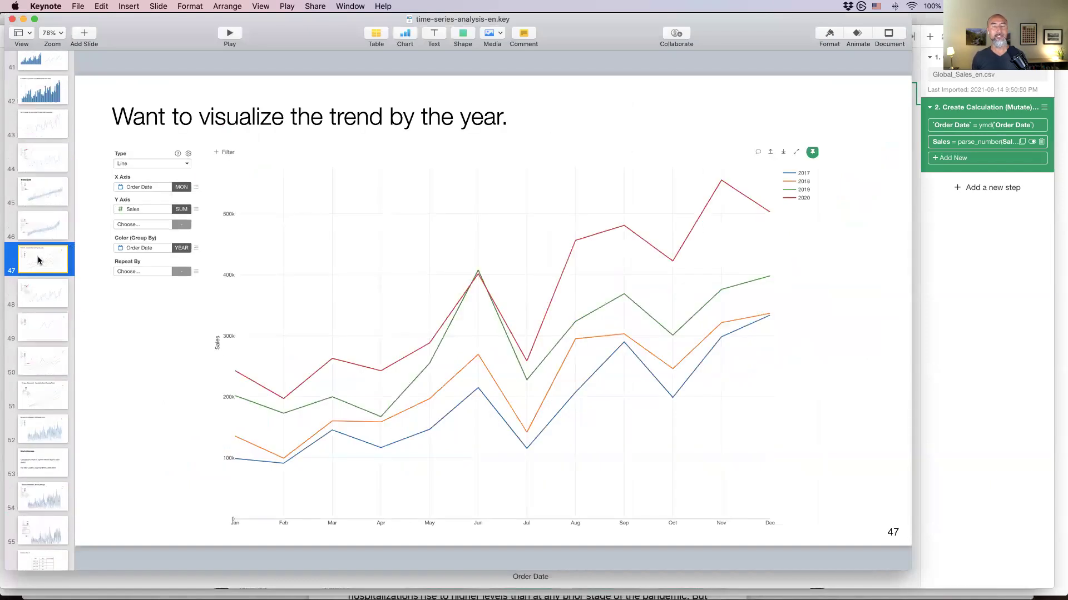
pyautogui.moveTo(912, 323); pyautogui.dragTo(1038, 320)
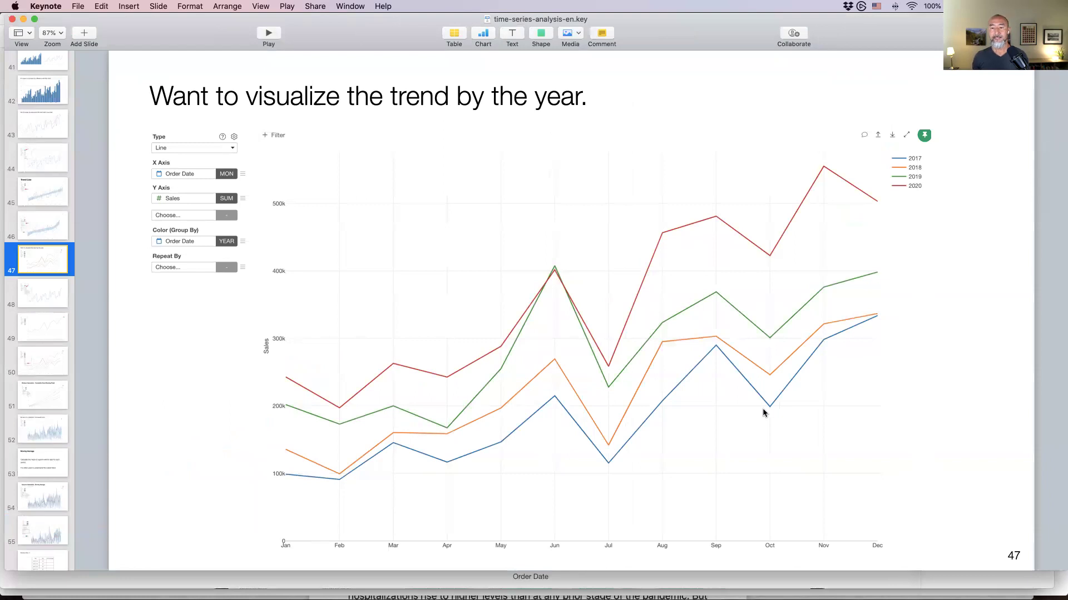
pyautogui.click(268, 34)
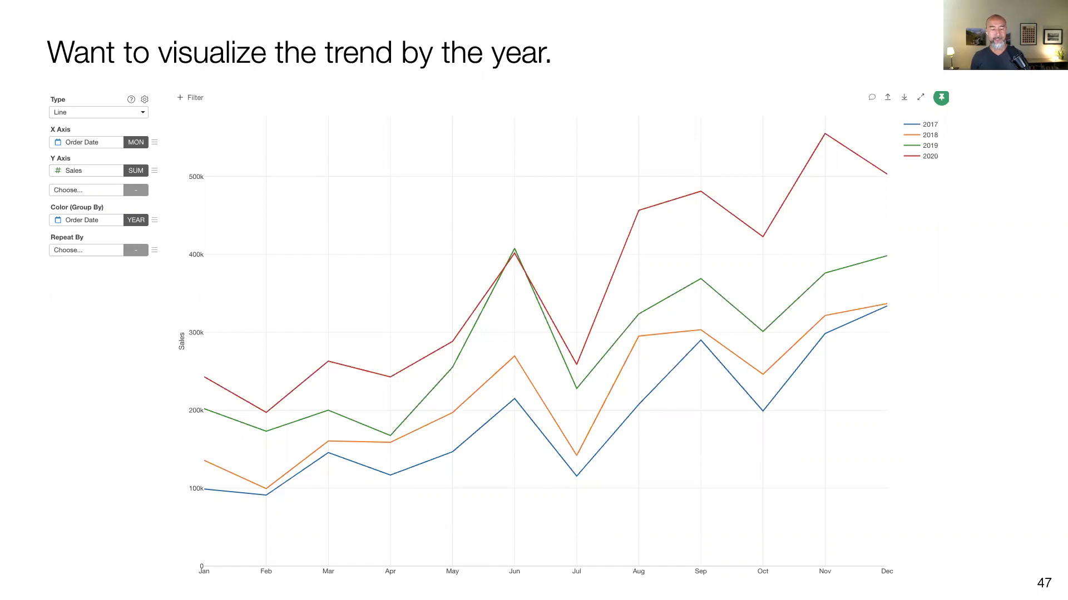
pyautogui.press('Escape')
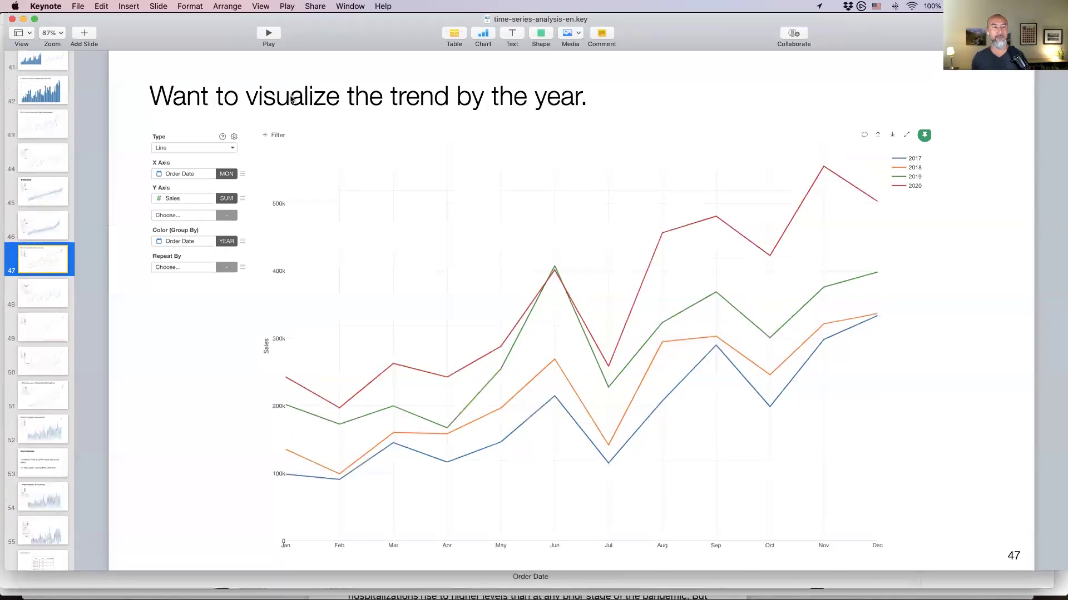
# - Return to Exploratory and set the X axis Order Date to extract Month - Short Name (Jan-Dec)
pyautogui.press('super+Tab')
pyautogui.click(306, 309)
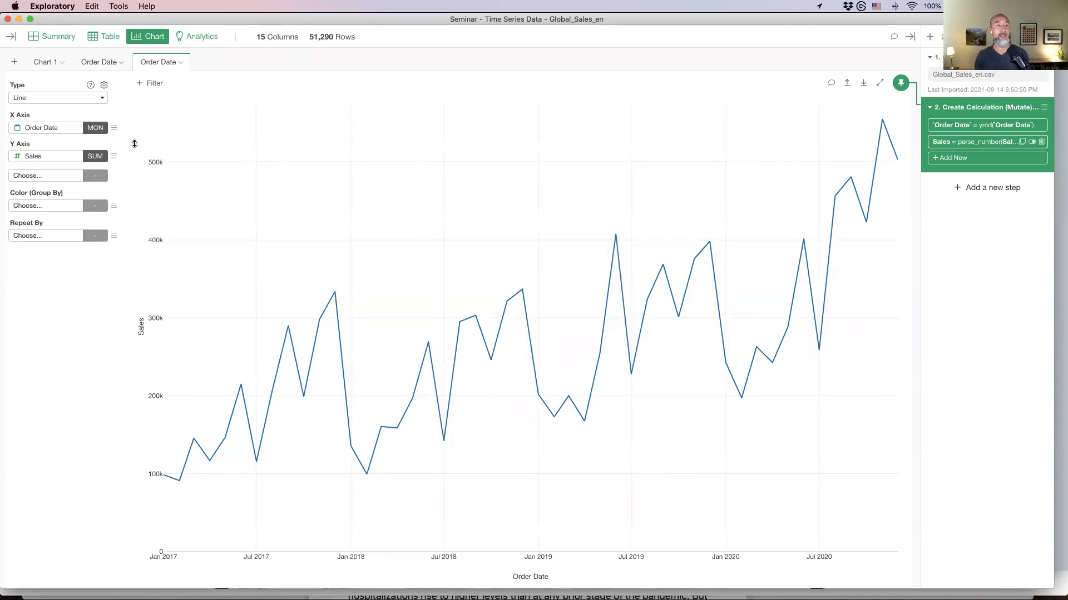
pyautogui.click(95, 129)
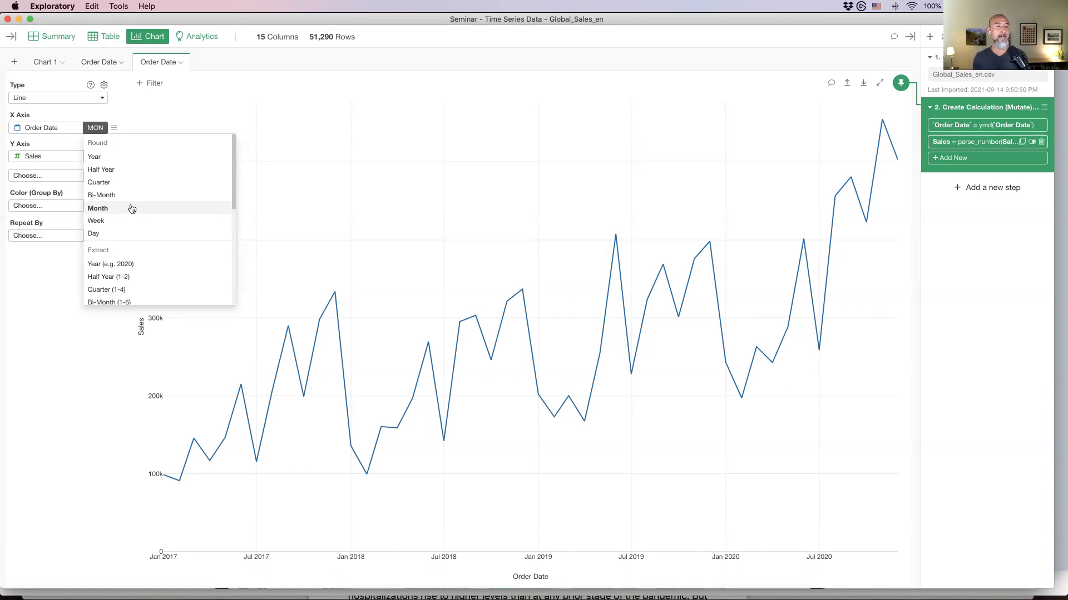
pyautogui.scroll(-5, 132, 208)
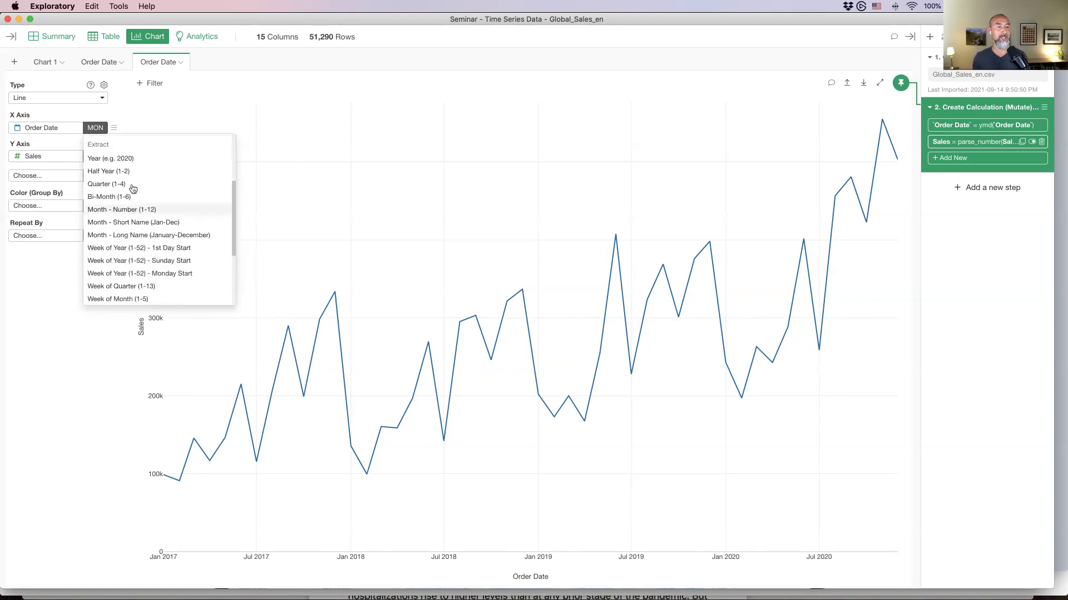
pyautogui.click(133, 223)
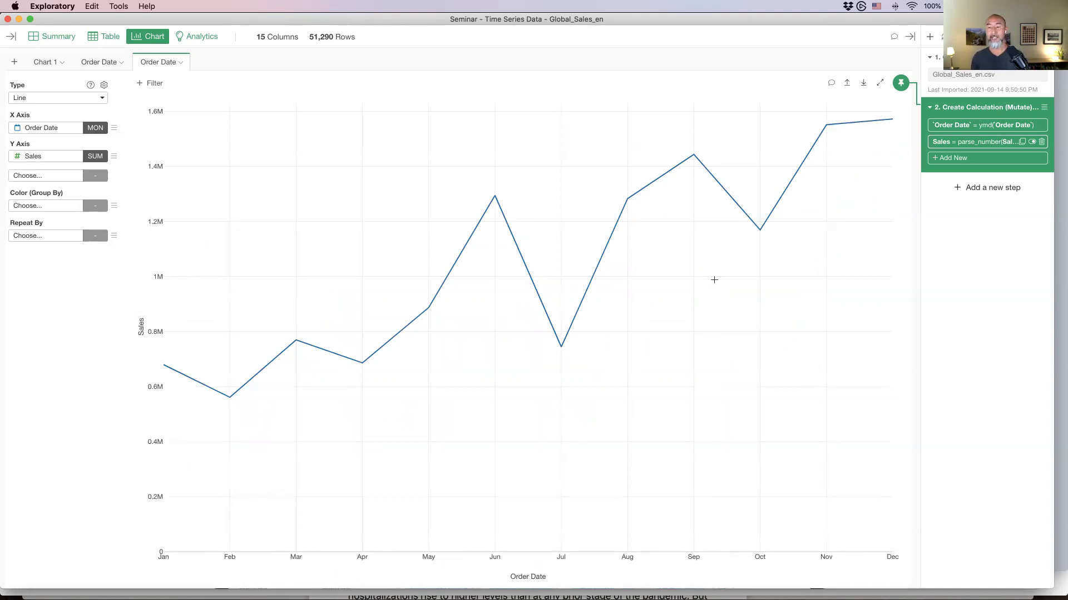
pyautogui.moveTo(828, 127)
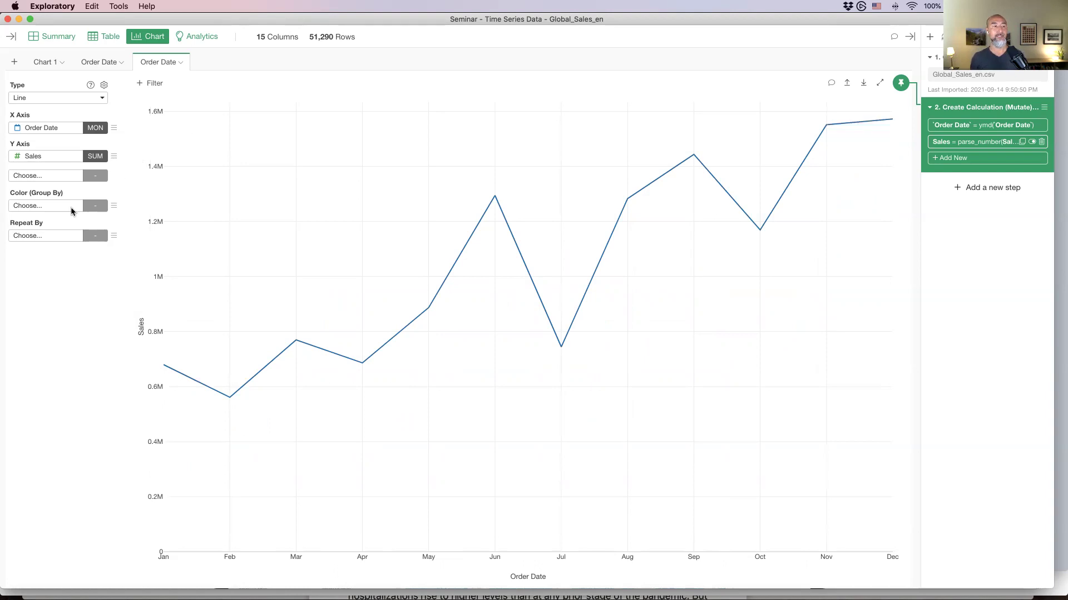
# - Color the monthly sales lines by Order Date, extracted as Year (e.g. 2020)
pyautogui.click(40, 207)
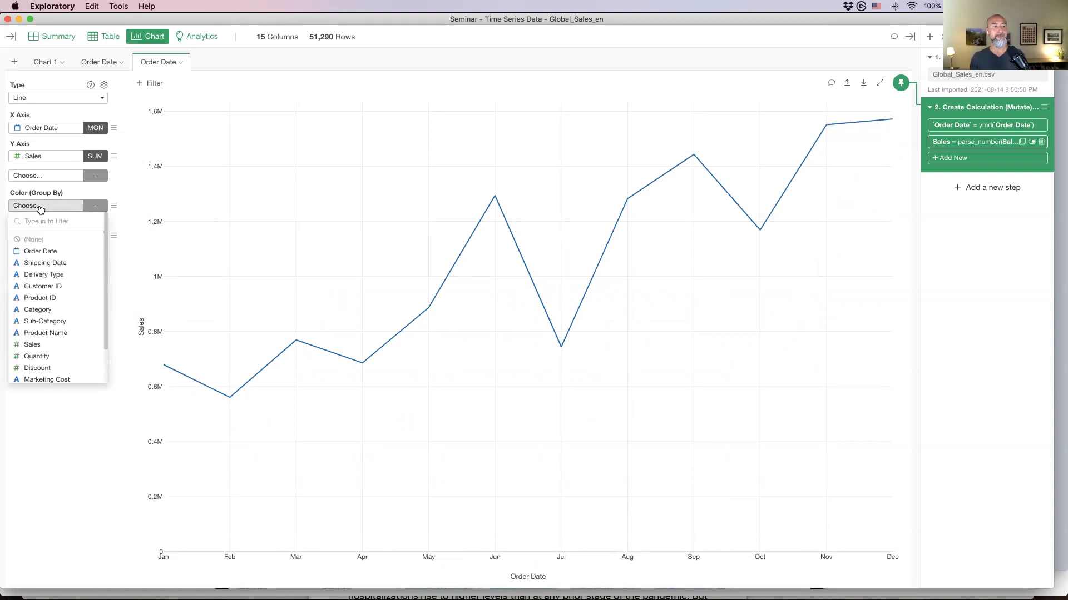
pyautogui.click(54, 253)
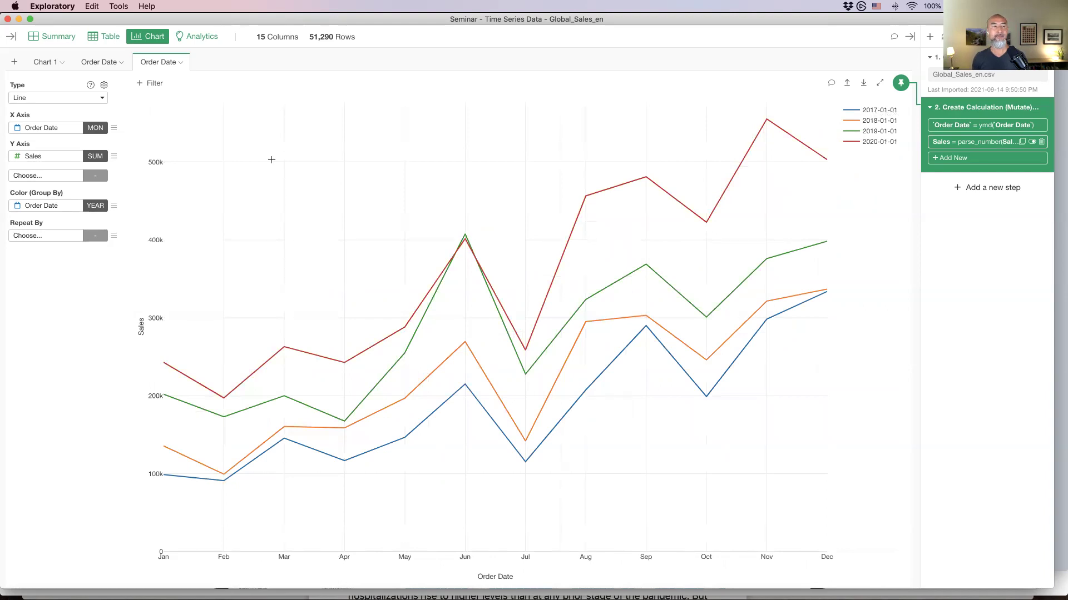
pyautogui.click(95, 205)
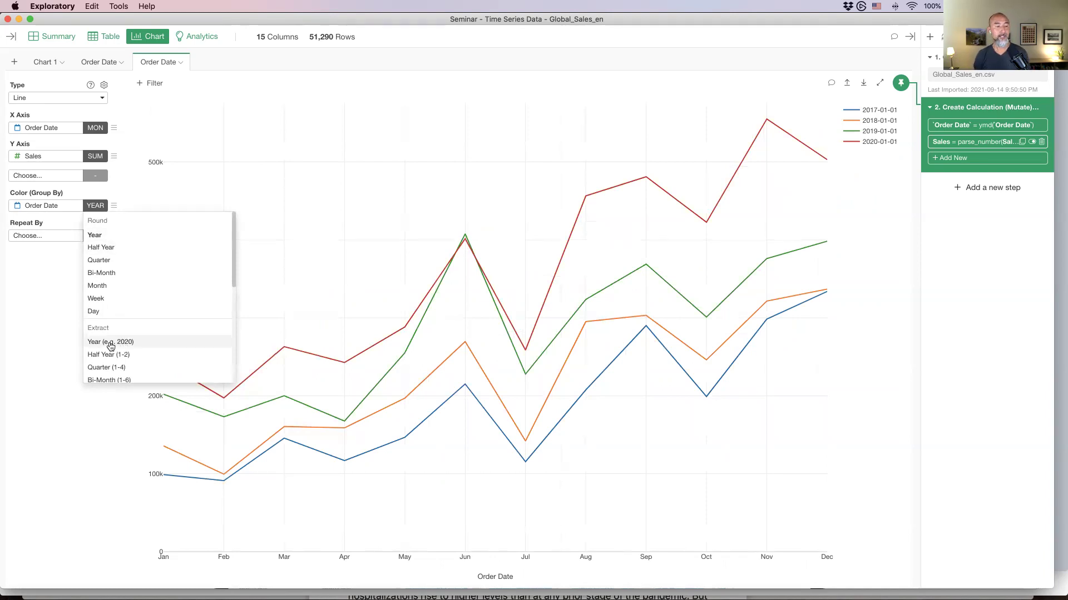
pyautogui.click(130, 347)
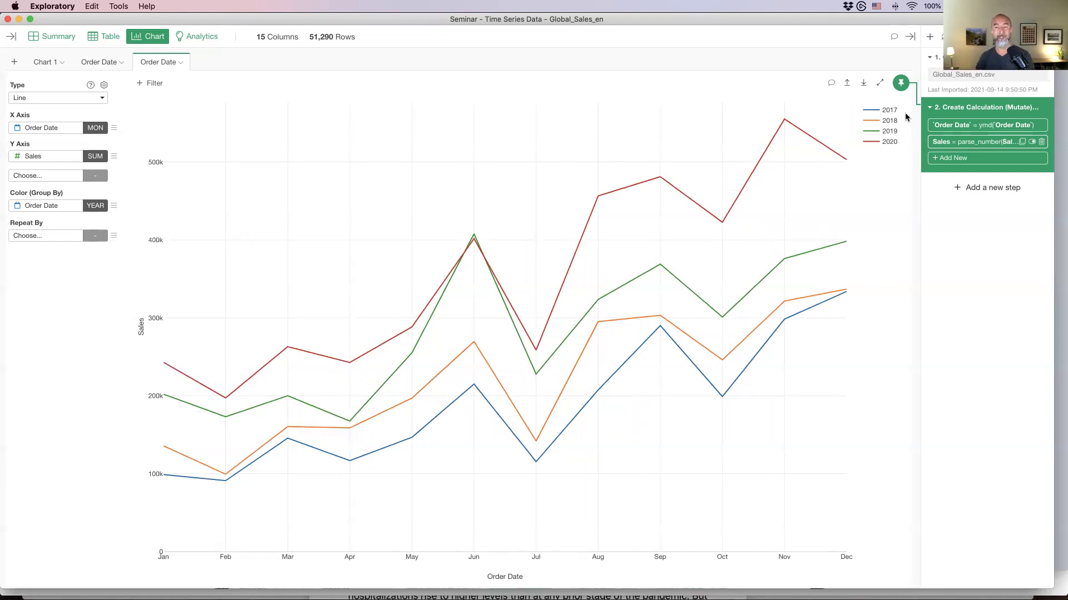
pyautogui.moveTo(591, 188)
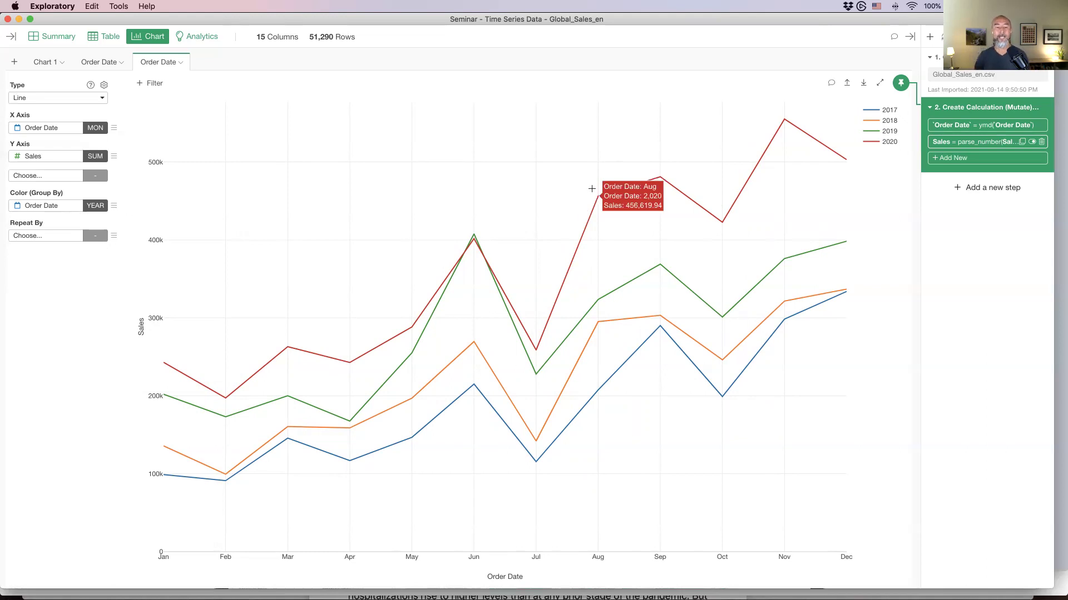
pyautogui.moveTo(537, 462)
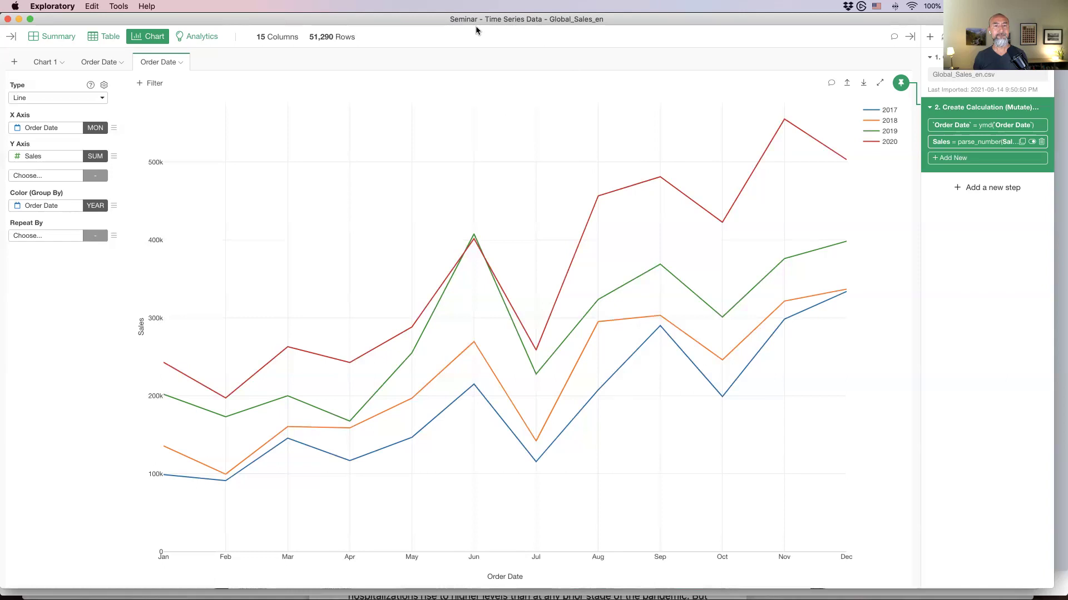
# - Switch to Keynote and look through the slides on trends by year and on Moving Average
pyautogui.press('super+Tab')
pyautogui.click(317, 286)
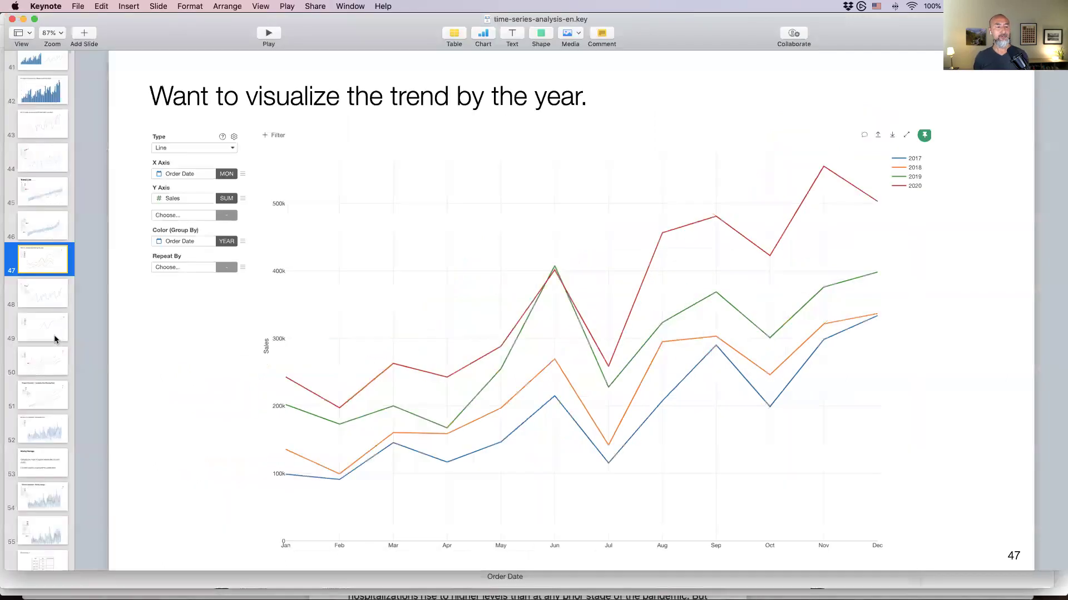
pyautogui.scroll(-5, 33, 423)
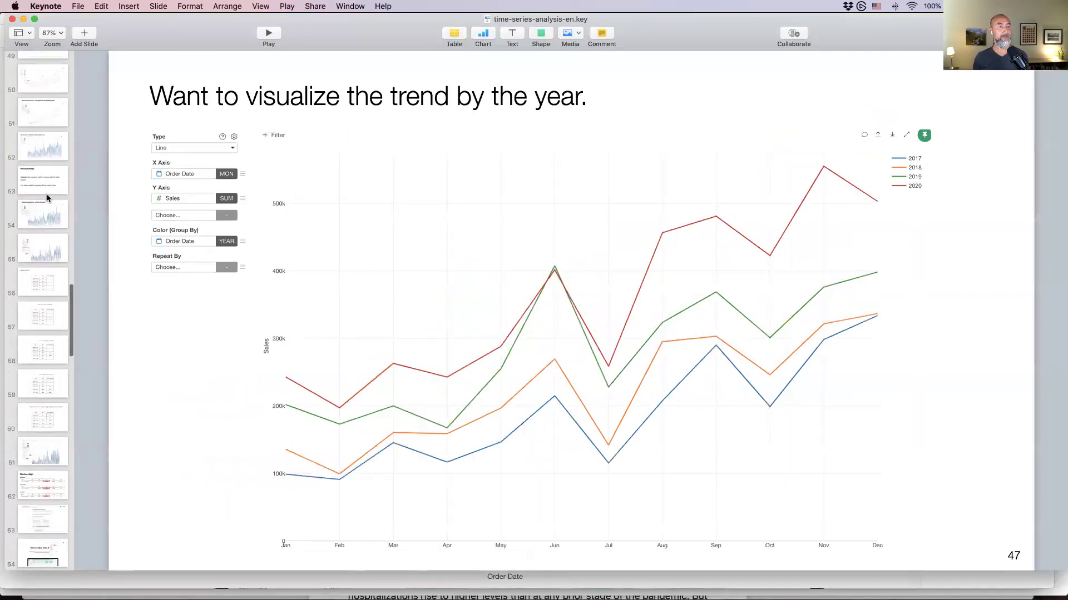
pyautogui.click(34, 190)
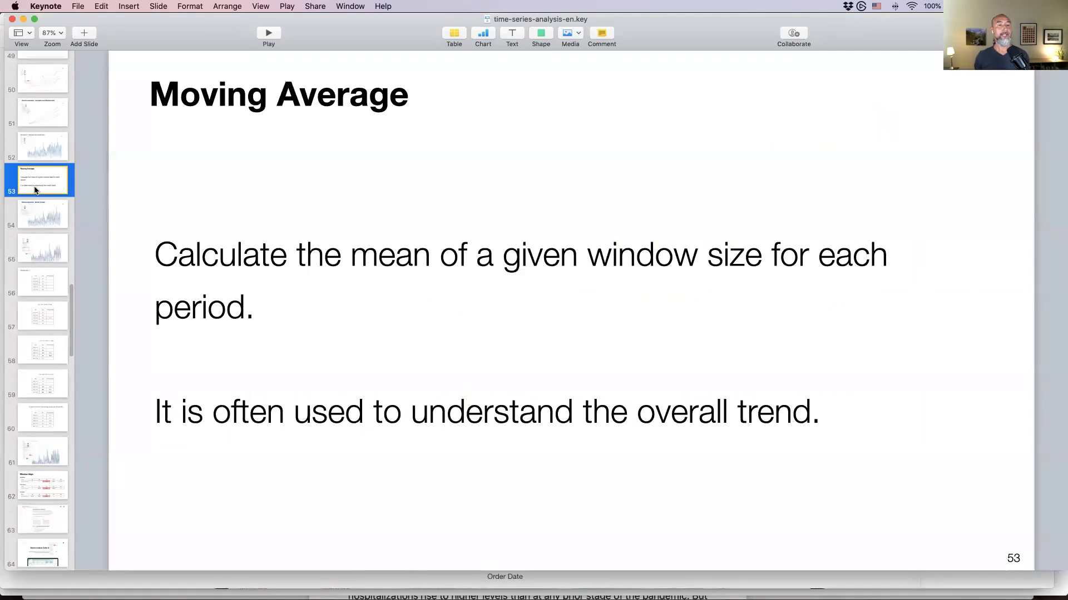
pyautogui.press('Up')
pyautogui.press('Up')
pyautogui.press('Up')
pyautogui.press('Up')
pyautogui.press('Up')
pyautogui.press('Up')
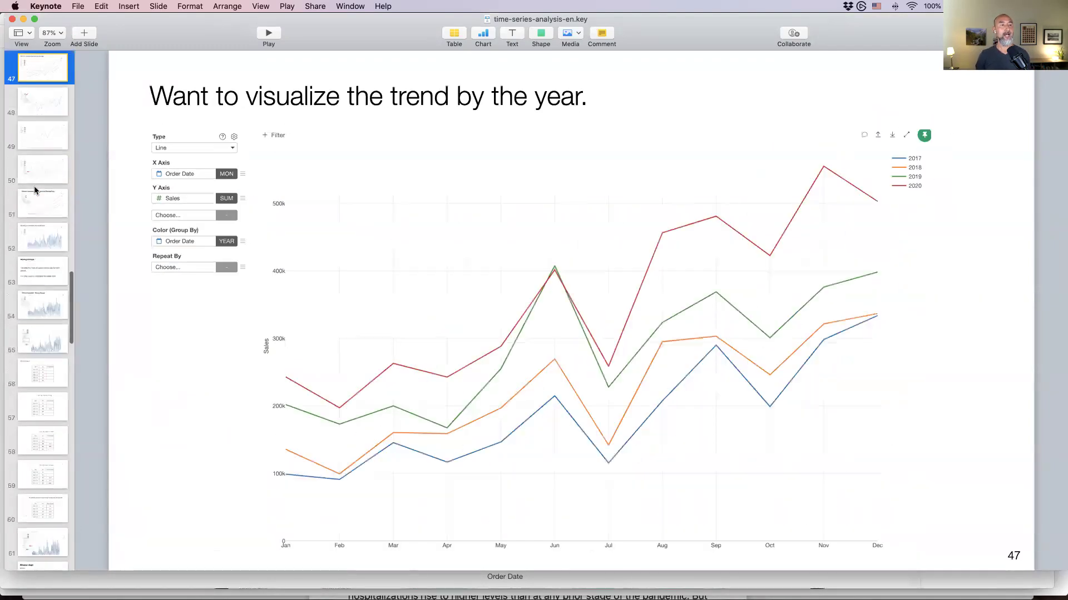
pyautogui.press('Down')
pyautogui.press('Down')
pyautogui.press('Down')
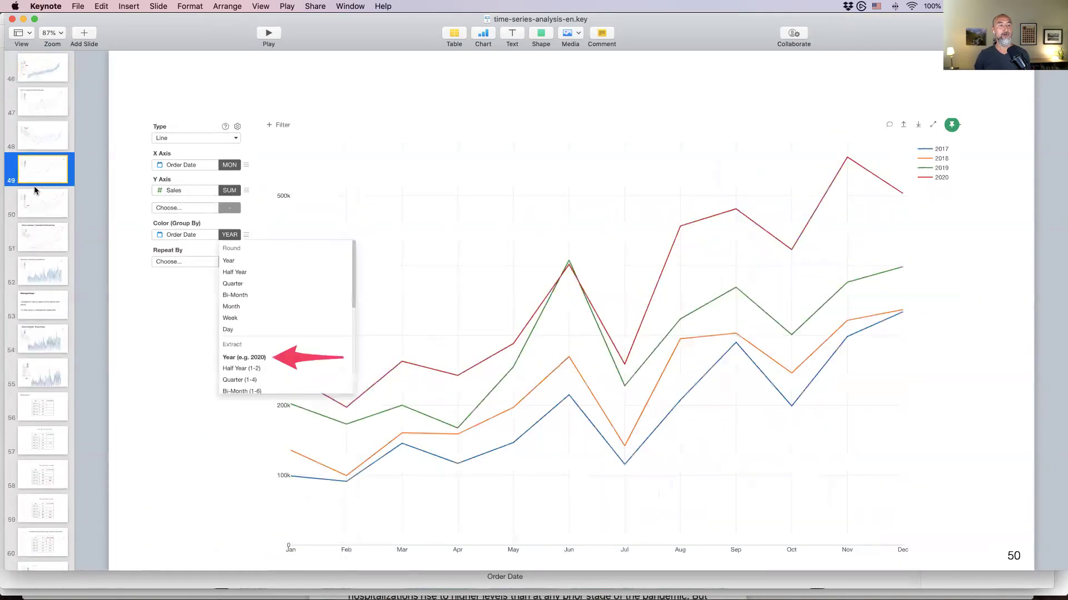
# - Switch back to Exploratory and duplicate the yearly trend chart under the name Order Date-1
pyautogui.press('super+Tab')
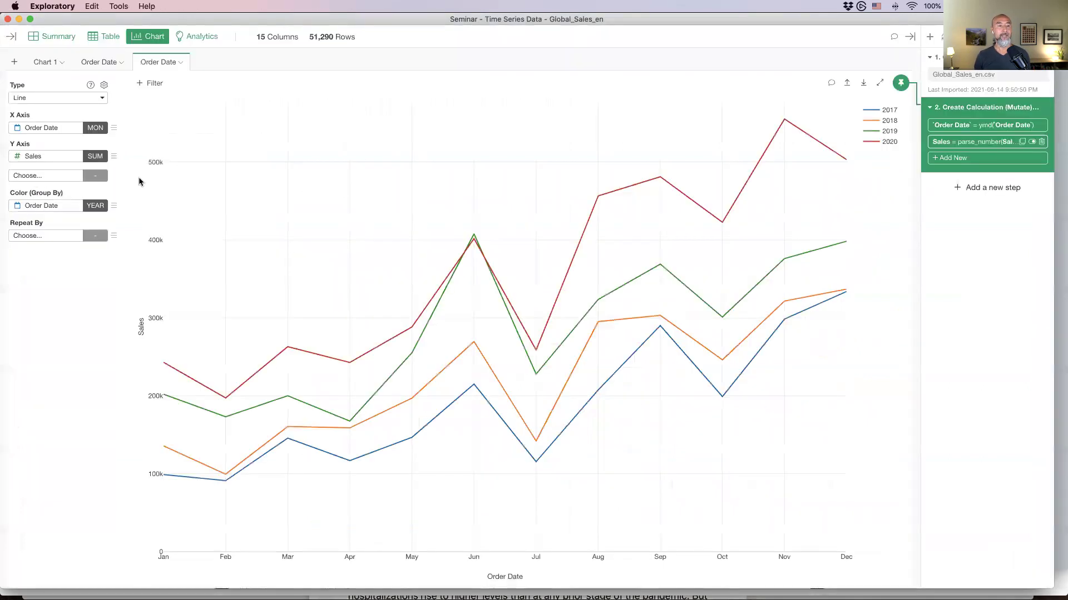
pyautogui.click(181, 63)
pyautogui.click(207, 101)
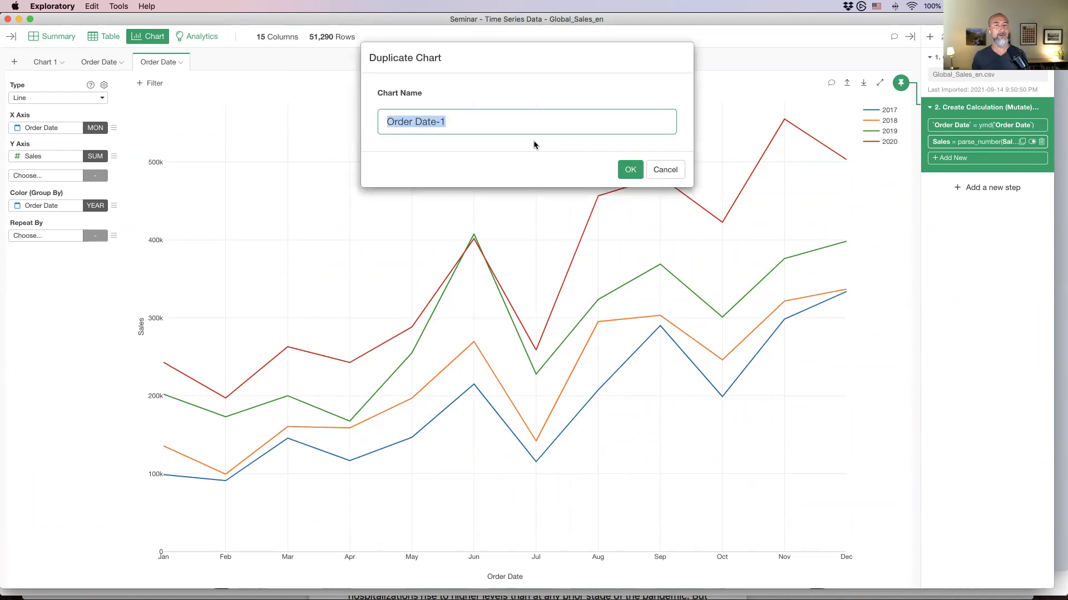
pyautogui.click(629, 170)
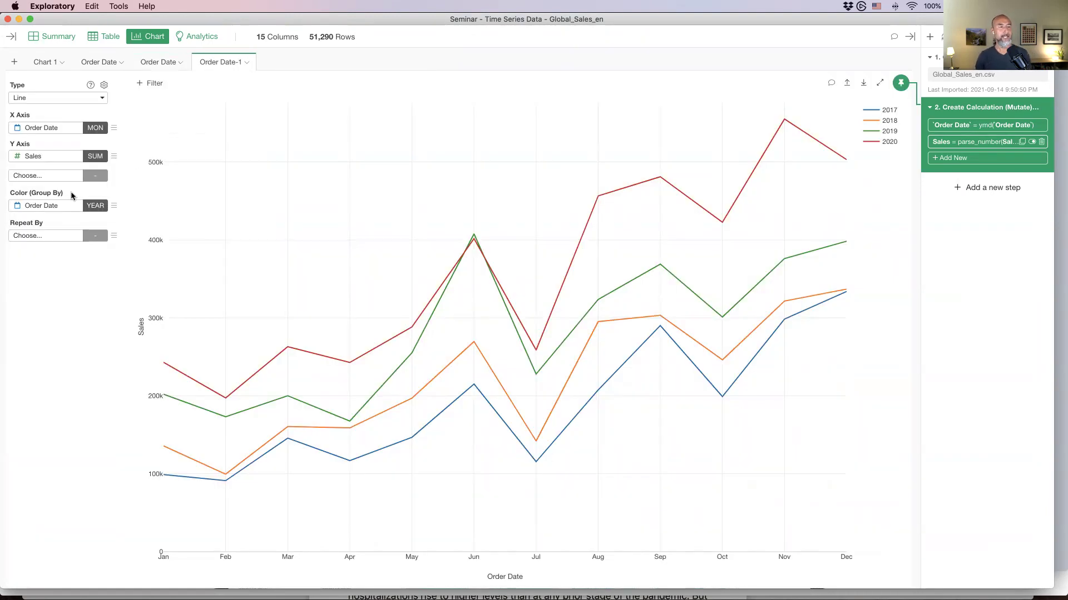
# - Remove the color grouping from the duplicated chart and round the X axis Order Date to Month
pyautogui.click(57, 206)
pyautogui.click(58, 242)
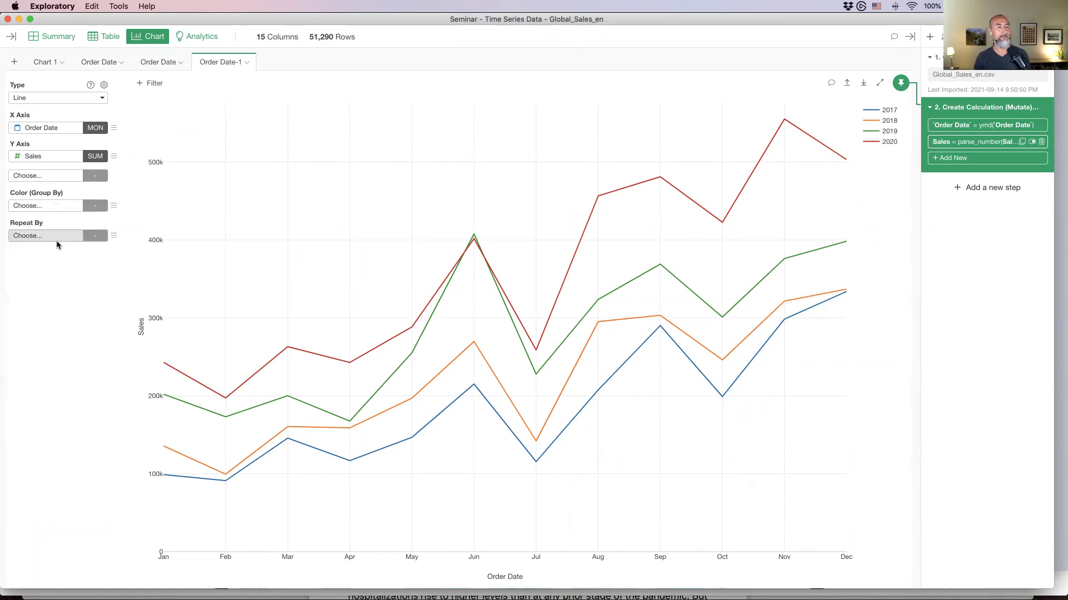
pyautogui.click(91, 130)
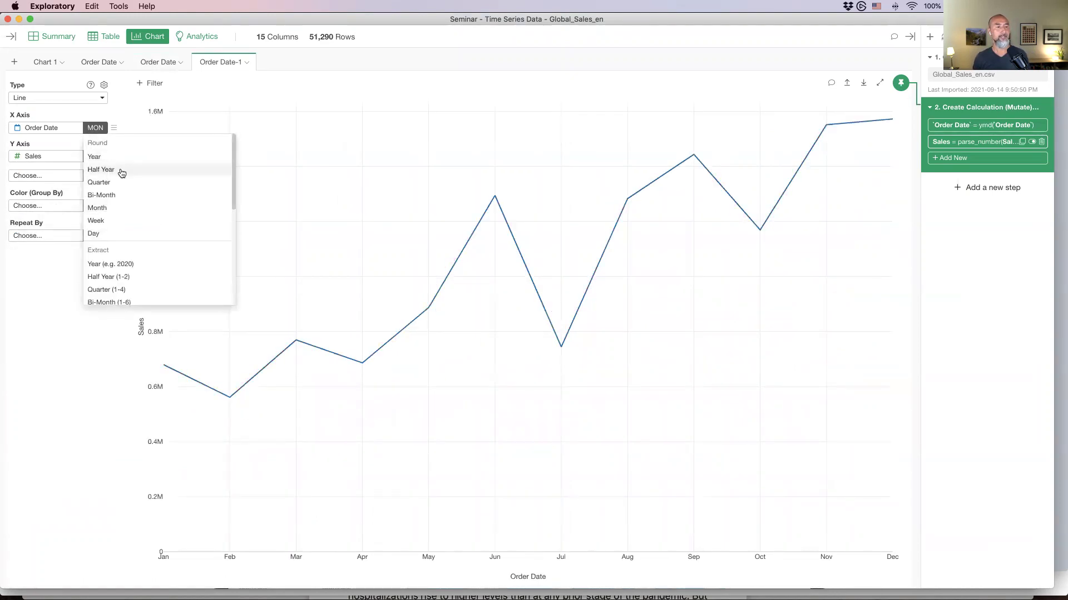
pyautogui.click(126, 211)
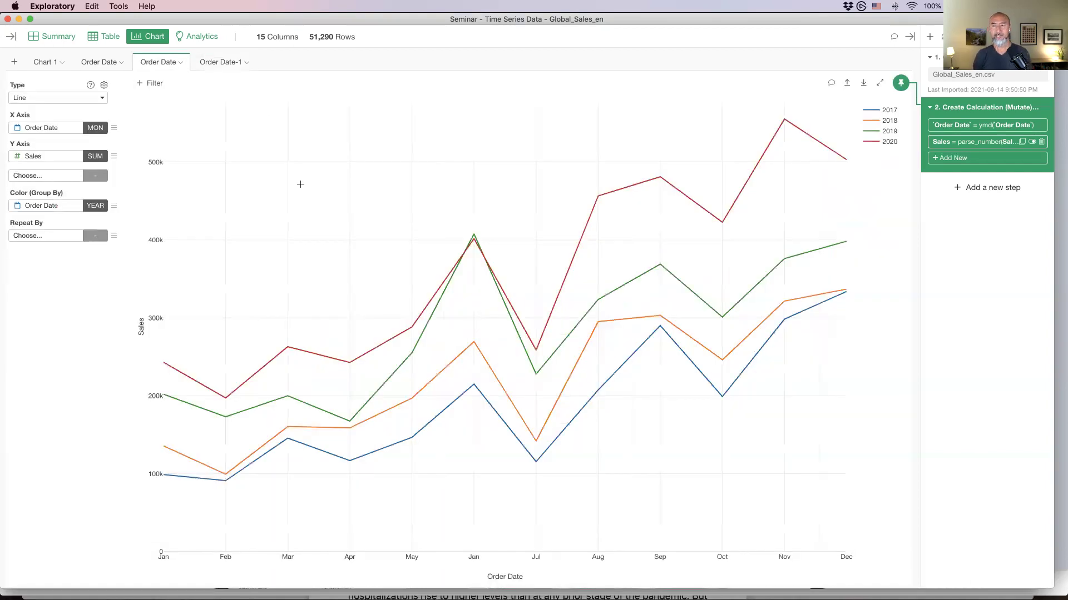
# - On the original chart with monthly lines by year, apply the Cumulative Sum quick window calculation to Sales
pyautogui.moveTo(541, 451)
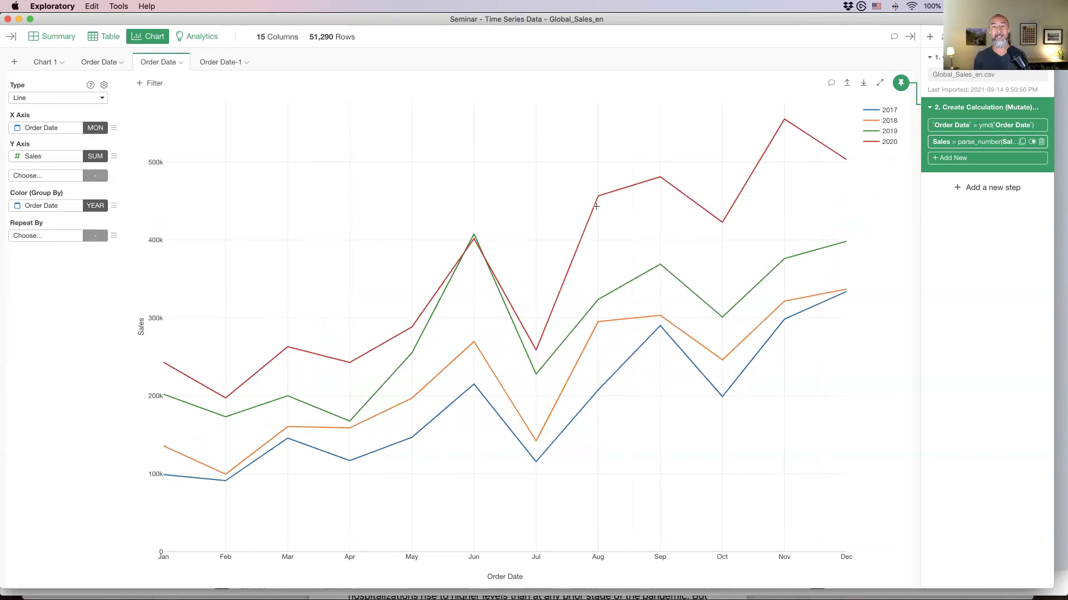
pyautogui.moveTo(598, 191)
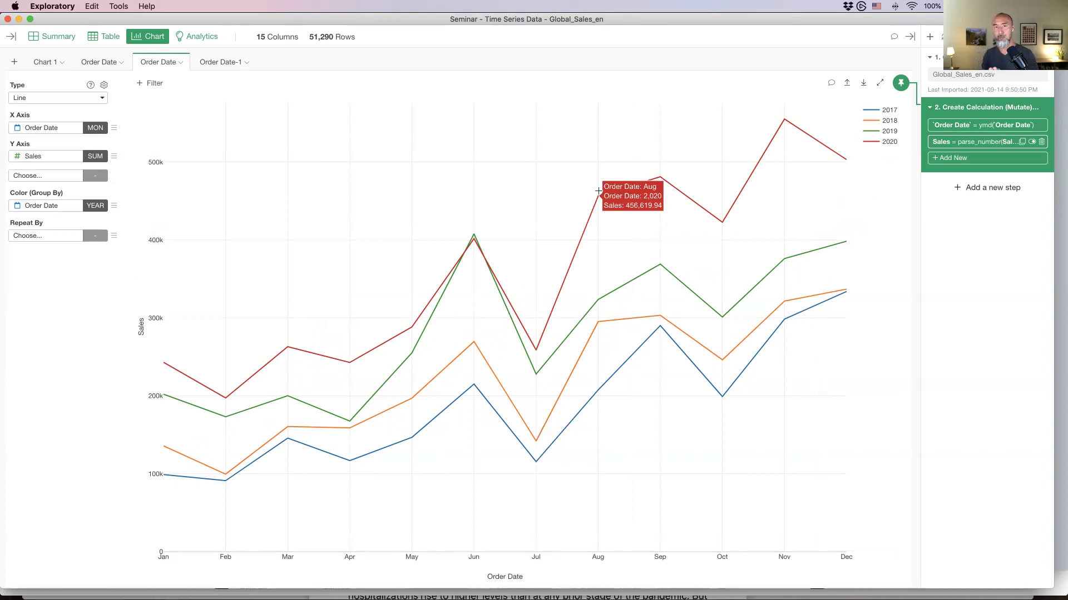
pyautogui.click(117, 159)
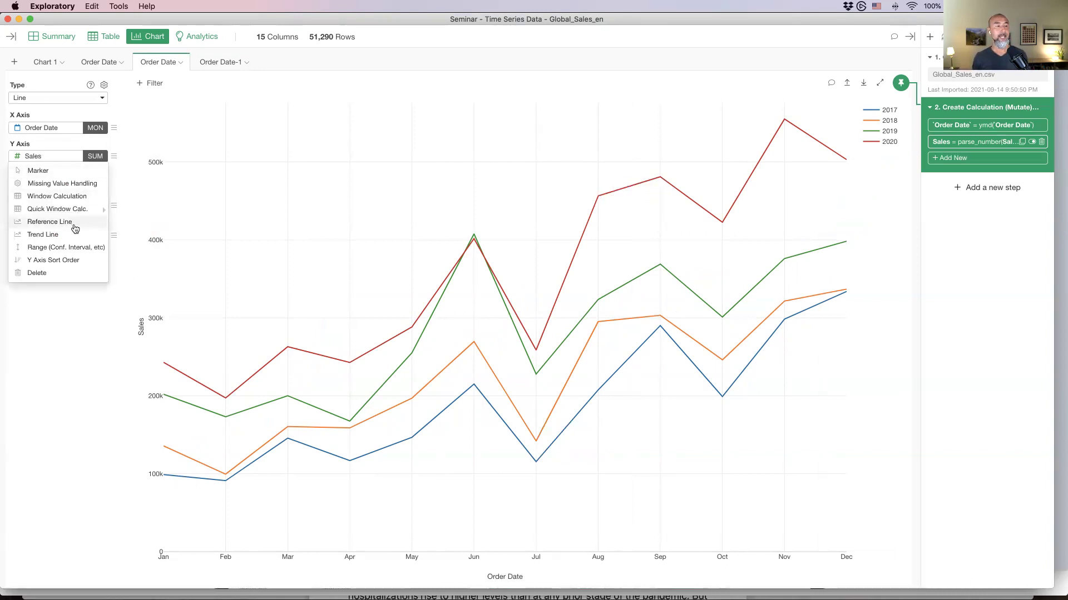
pyautogui.moveTo(74, 214)
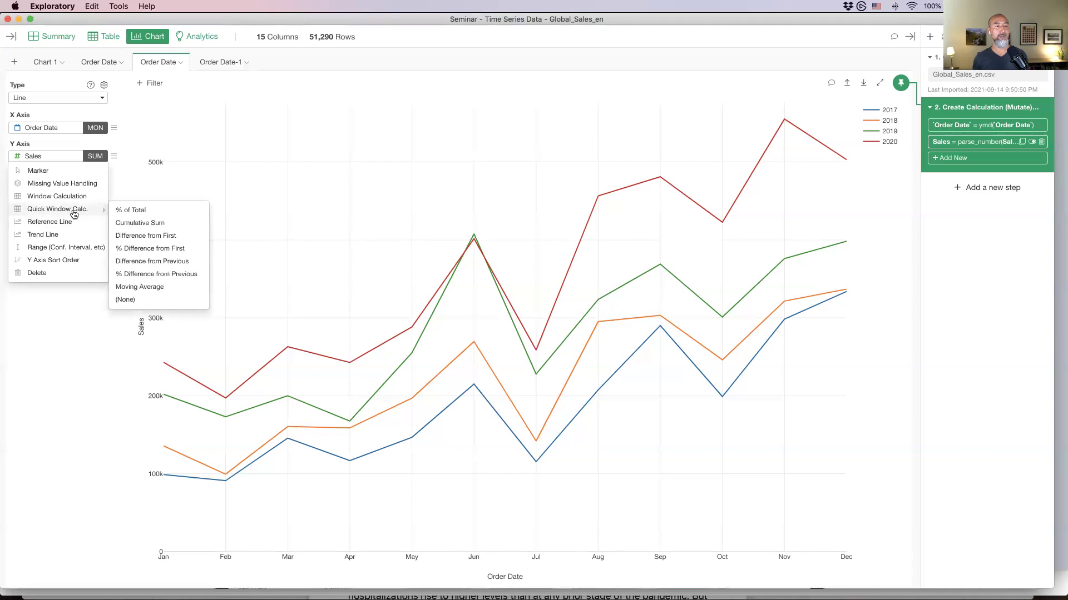
pyautogui.click(144, 223)
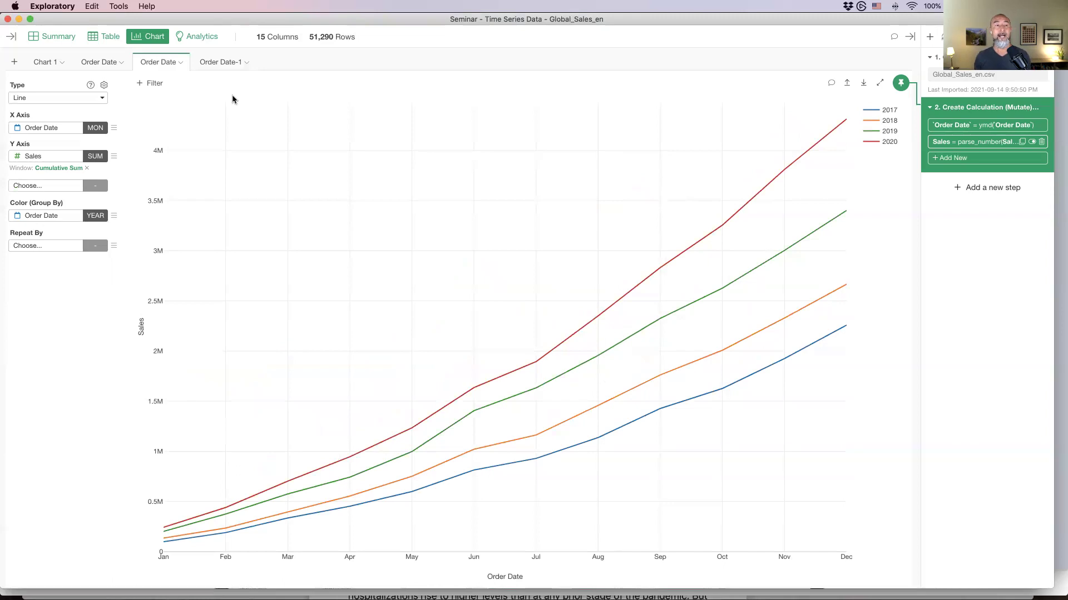
# - Return to the Order Date-1 chart and round its X axis Order Date to Day
pyautogui.click(219, 63)
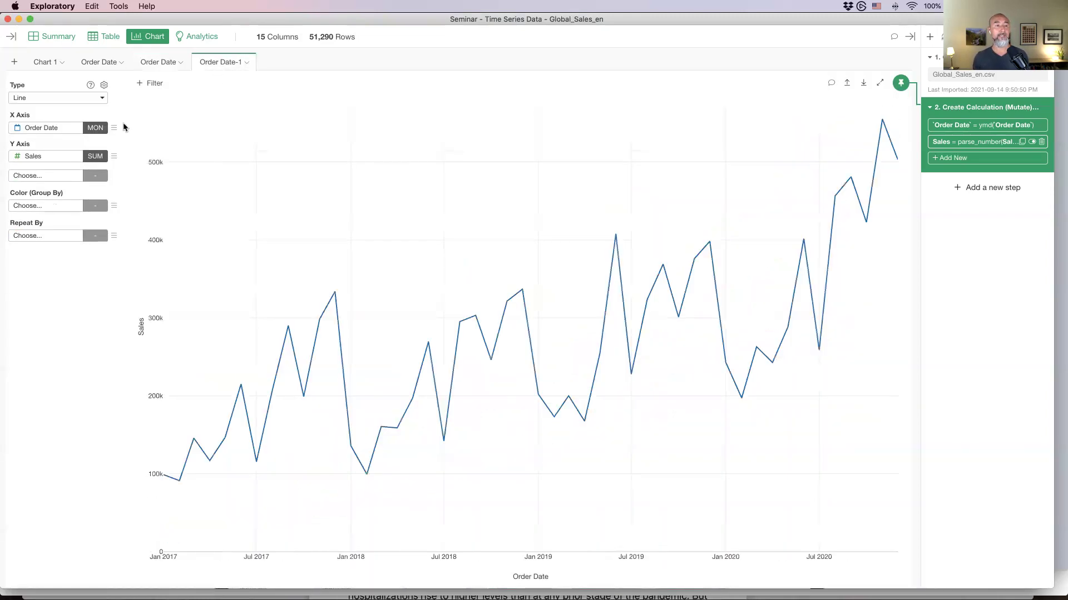
pyautogui.click(96, 129)
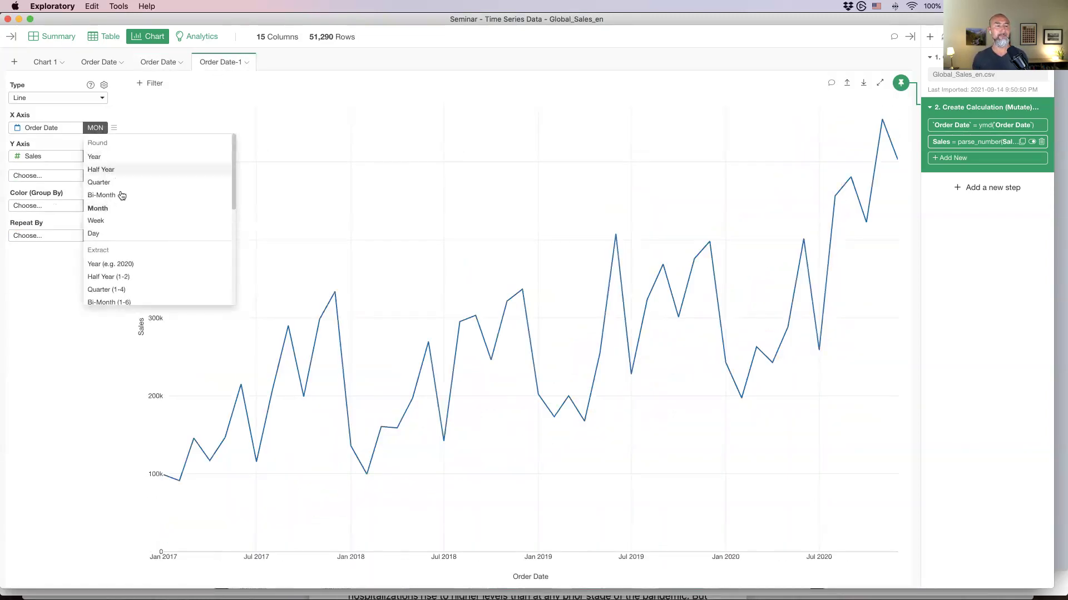
pyautogui.click(125, 236)
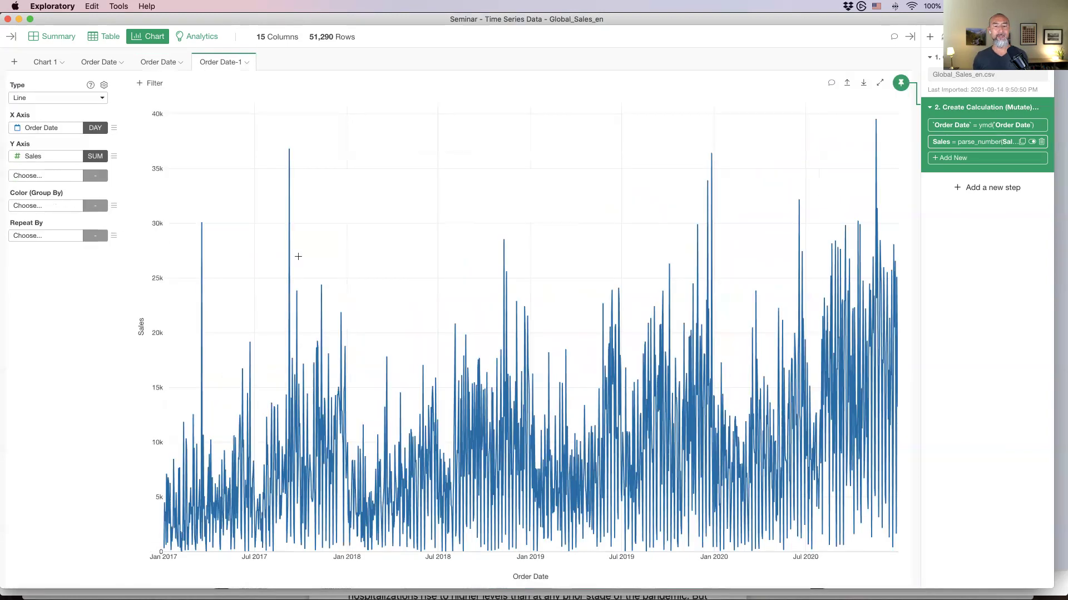
# - Add a chart filter that keeps only rows whose Order Date year equals 2020
pyautogui.click(151, 83)
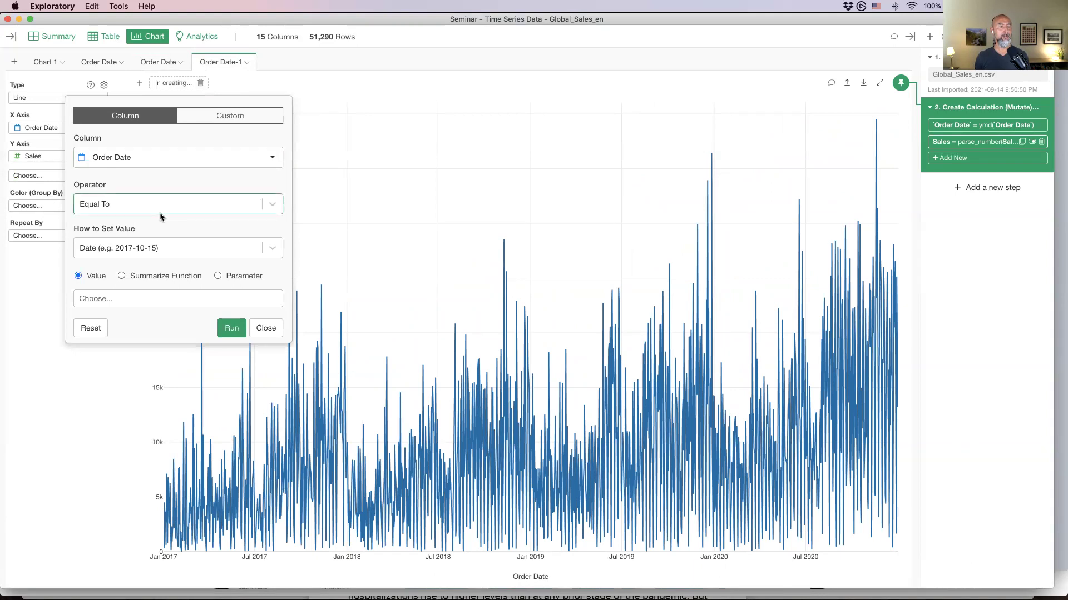
pyautogui.click(153, 253)
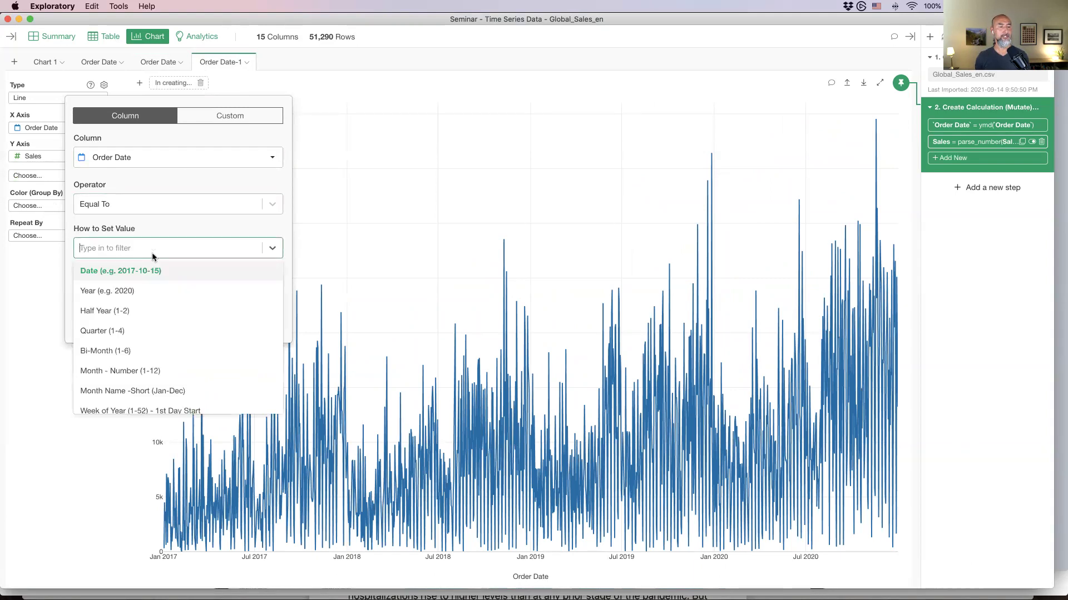
pyautogui.click(147, 290)
pyautogui.click(128, 302)
pyautogui.write('2020')
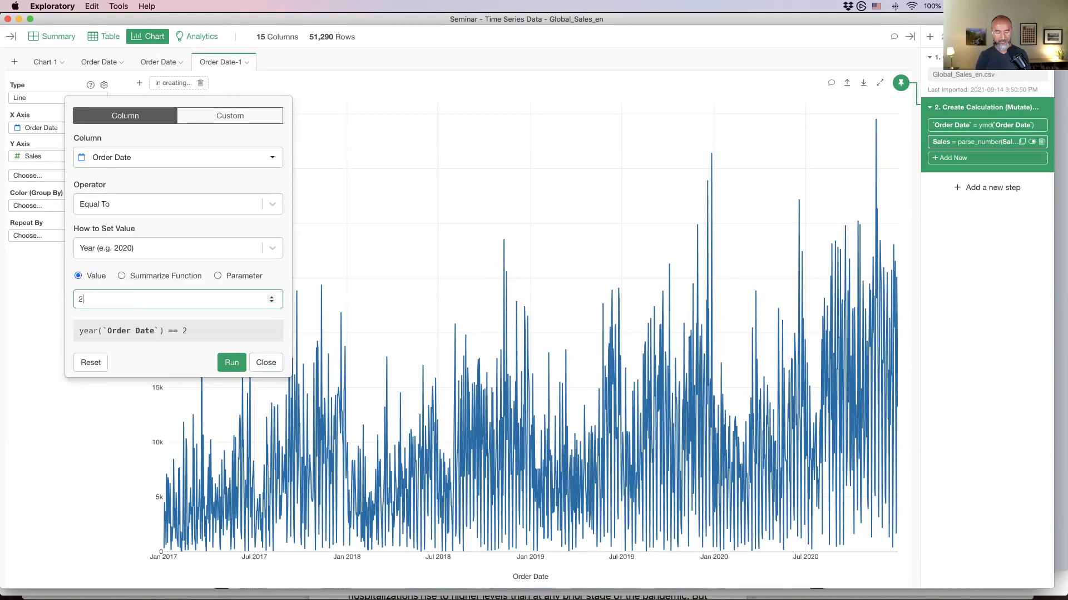
pyautogui.press('Return')
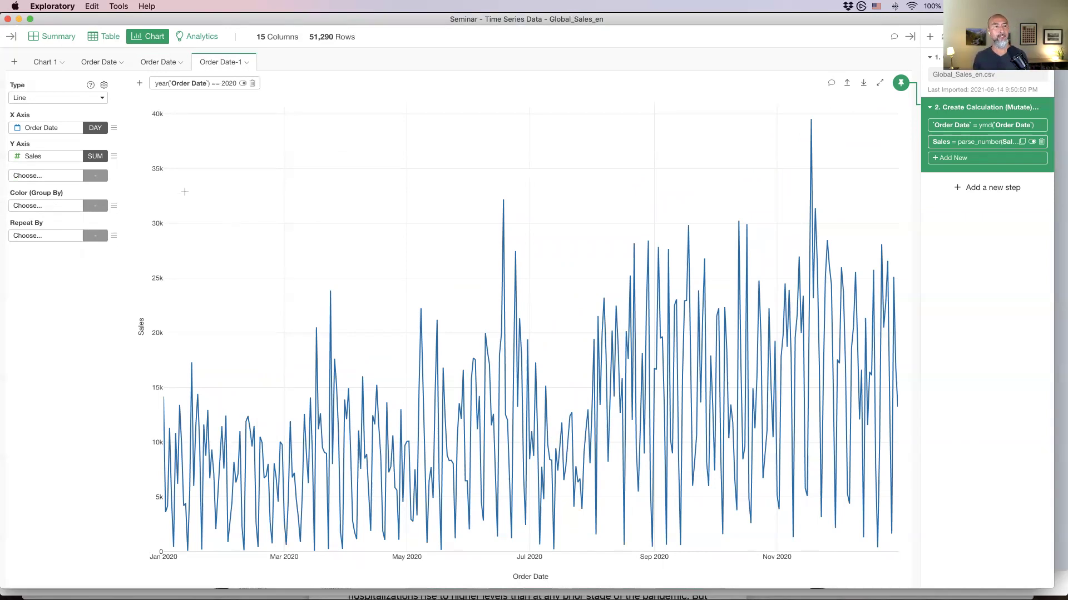
# - Apply the Moving Average quick window calculation to Sales, check its window settings, and add Sales again as a second Y-axis value
pyautogui.click(114, 156)
pyautogui.moveTo(73, 210)
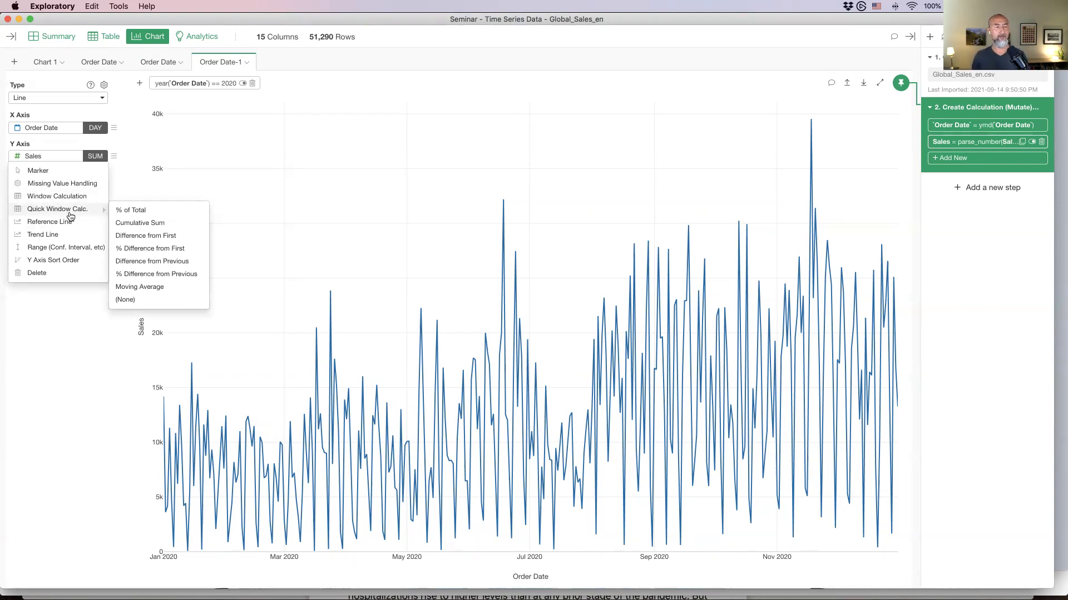
pyautogui.click(145, 288)
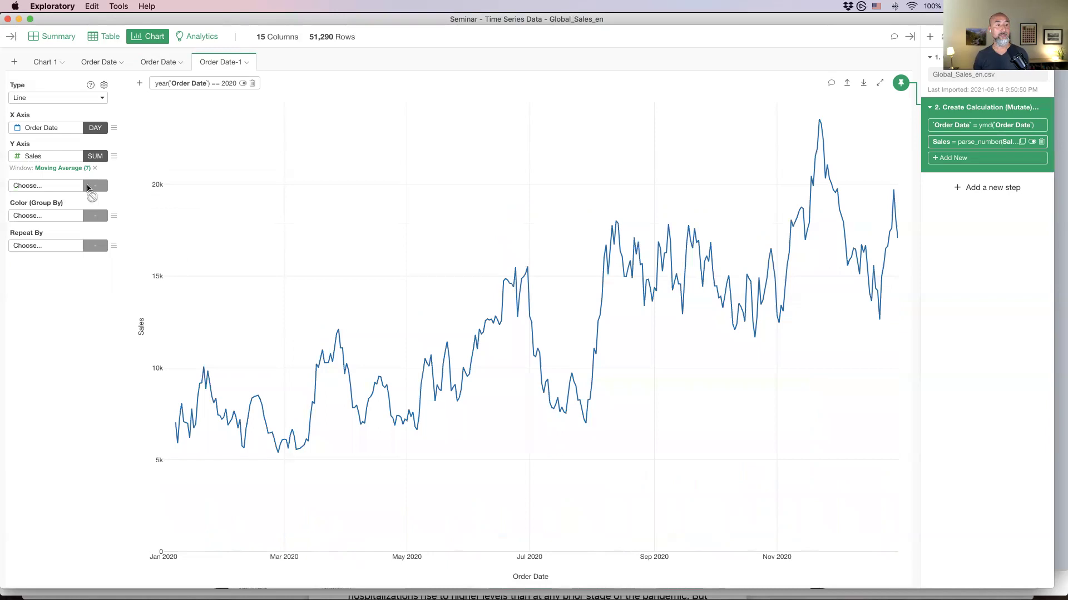
pyautogui.click(76, 168)
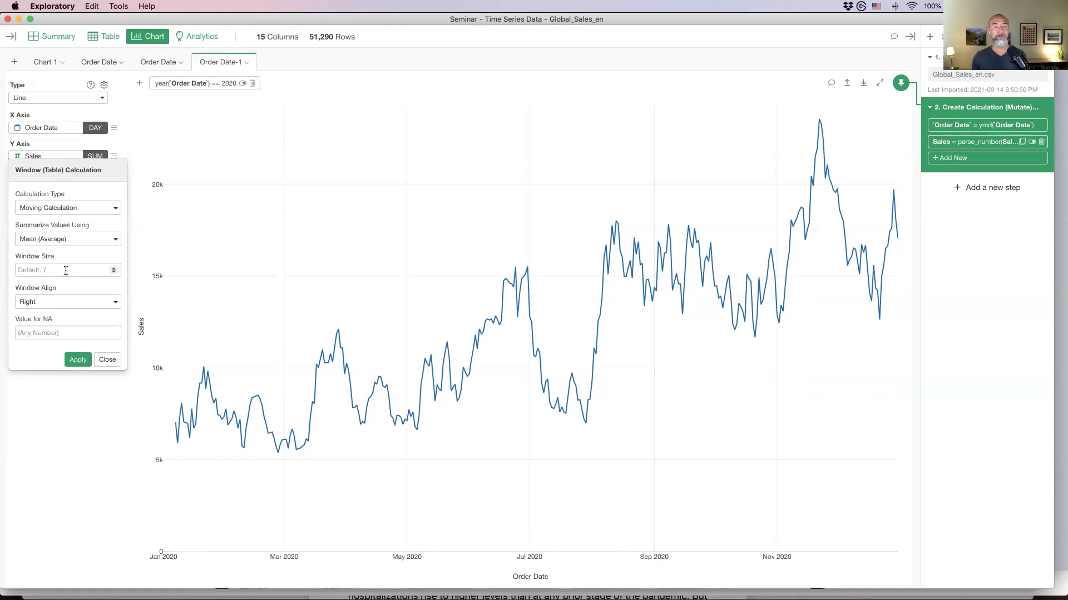
pyautogui.click(108, 365)
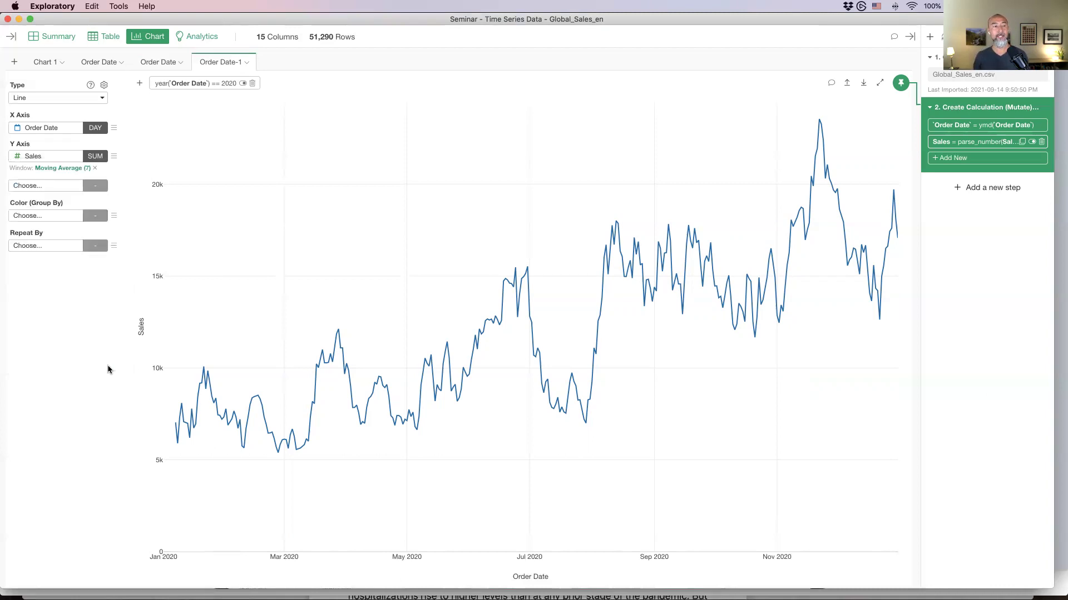
pyautogui.click(34, 187)
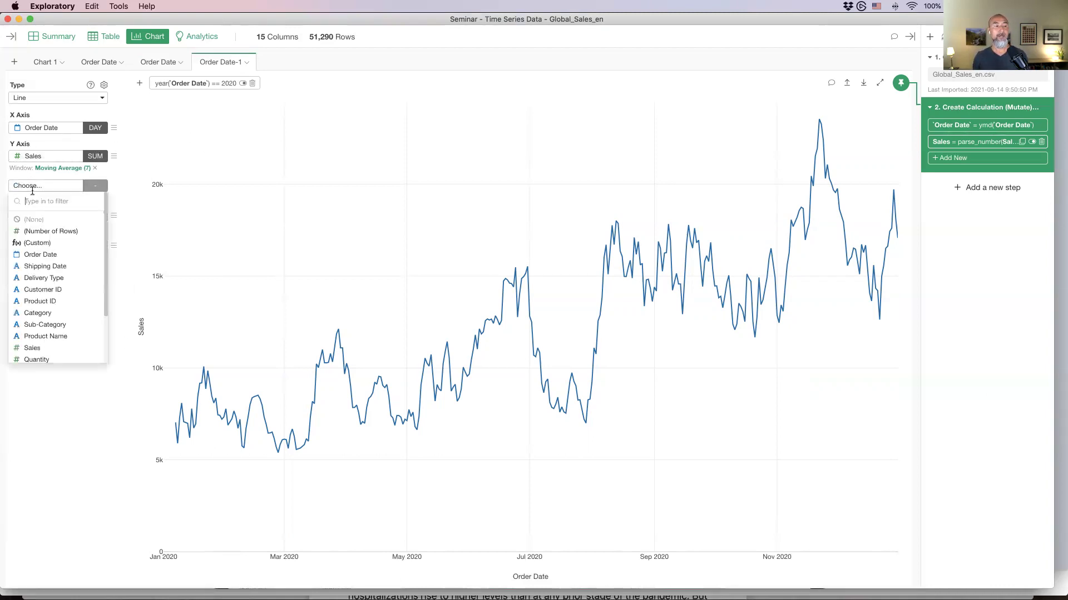
pyautogui.click(40, 351)
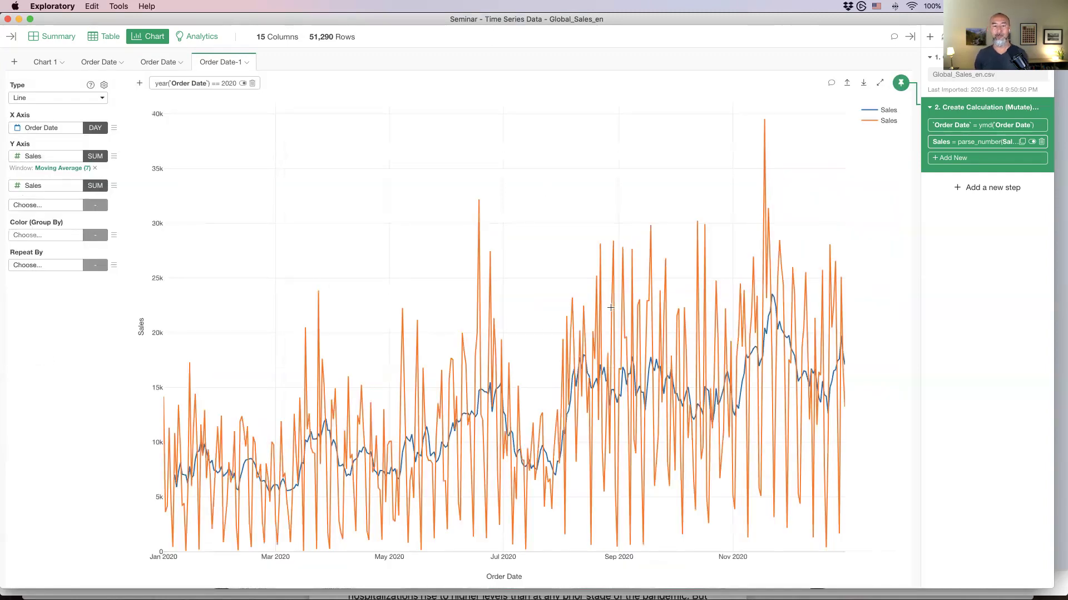
# - Hide and show the unsmoothed Sales line twice to compare it with the moving average line
pyautogui.click(885, 126)
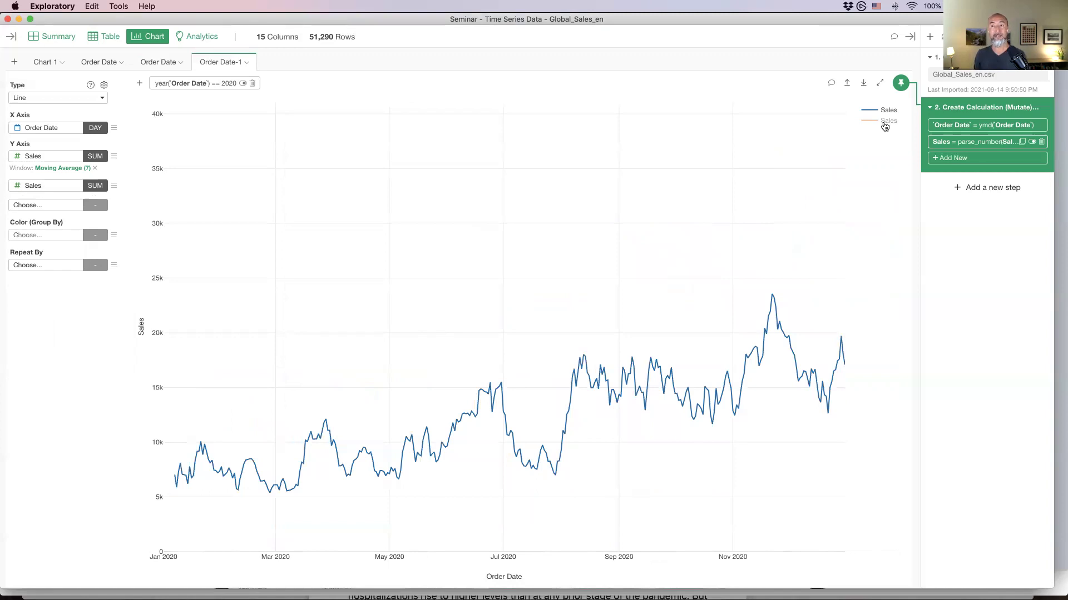
pyautogui.click(885, 121)
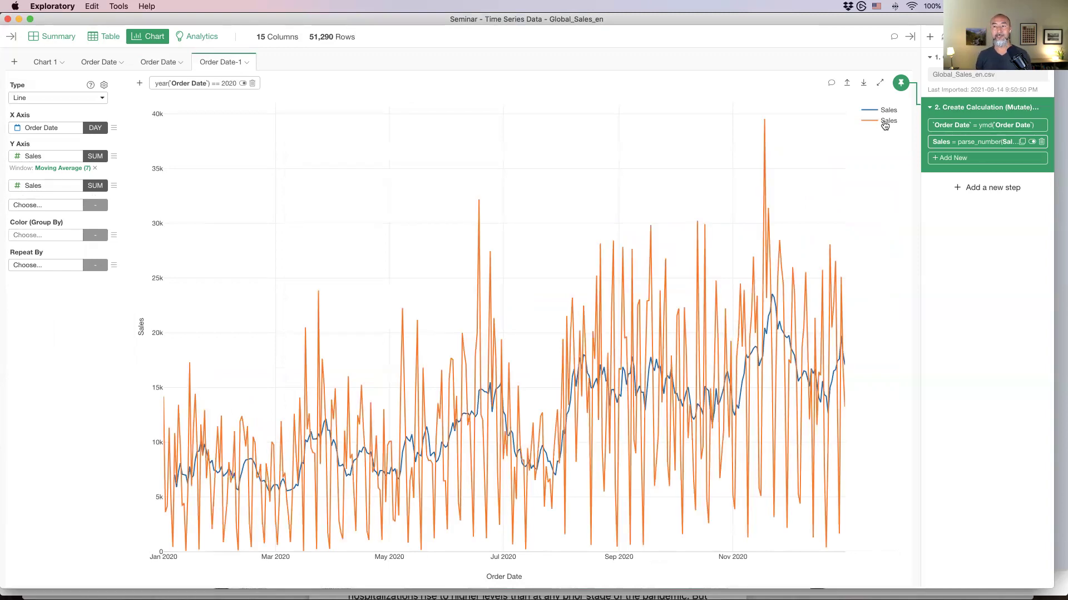
pyautogui.click(885, 122)
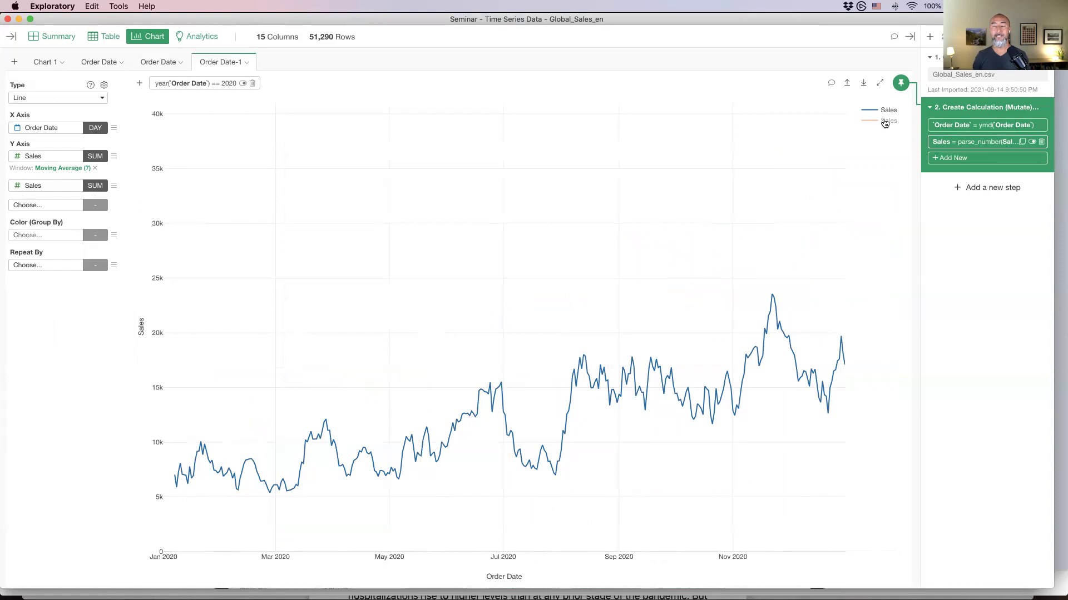
pyautogui.click(885, 121)
# - Switch to the Keynote deck and start the slideshow from the Data Visualization Workshop slide
pyautogui.press('super+Tab')
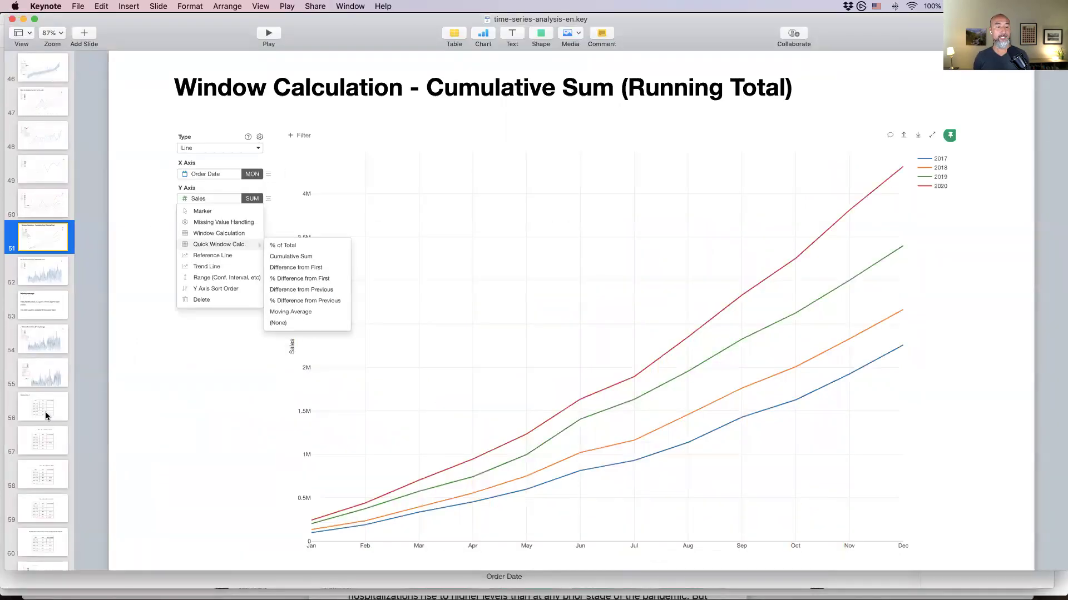
pyautogui.scroll(-2, 46, 416)
pyautogui.click(40, 268)
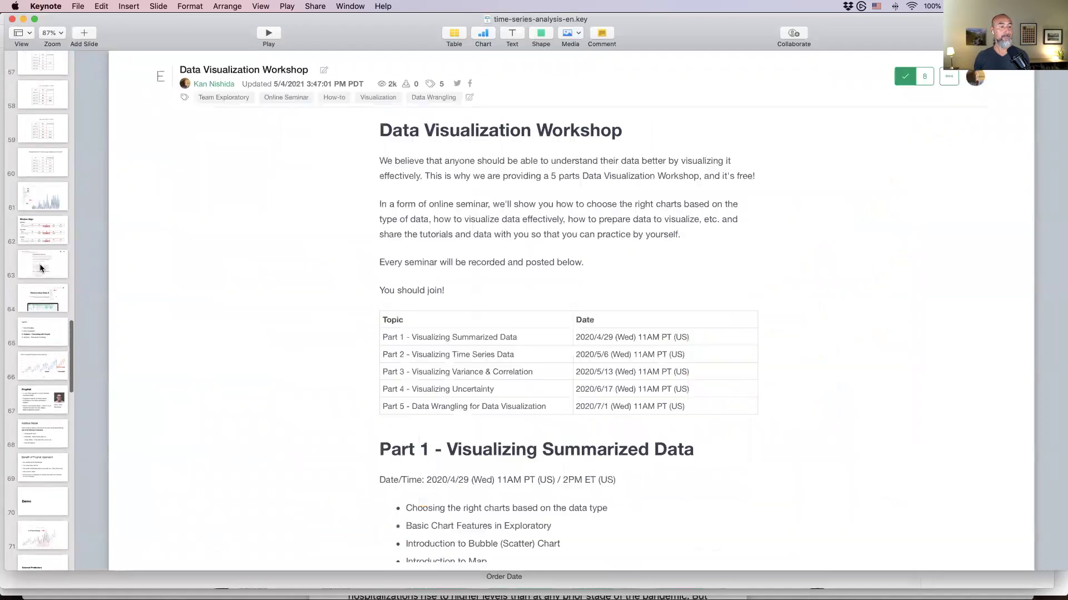
pyautogui.click(264, 36)
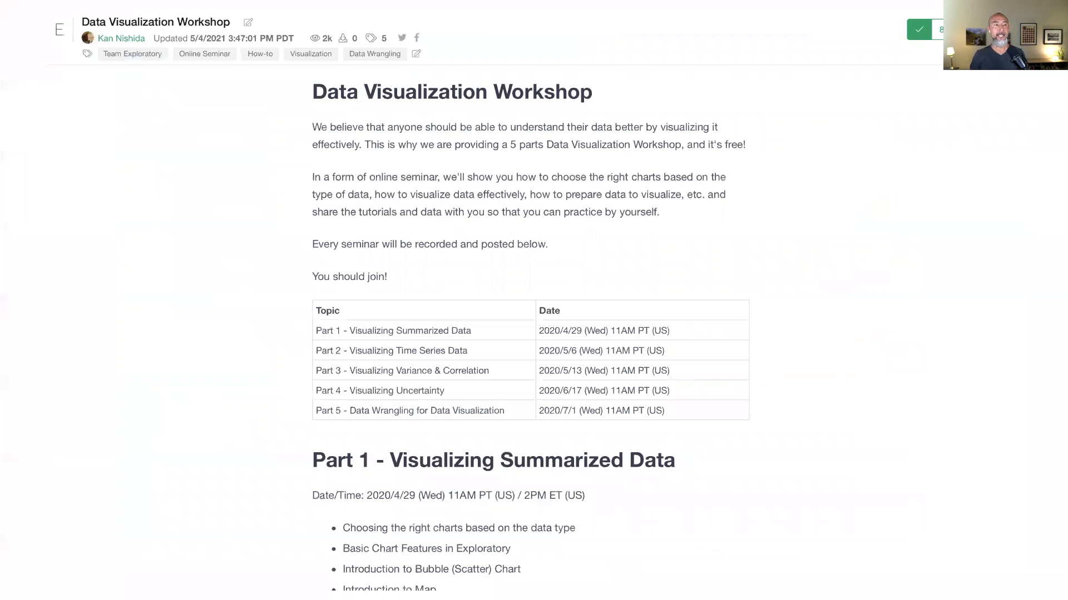
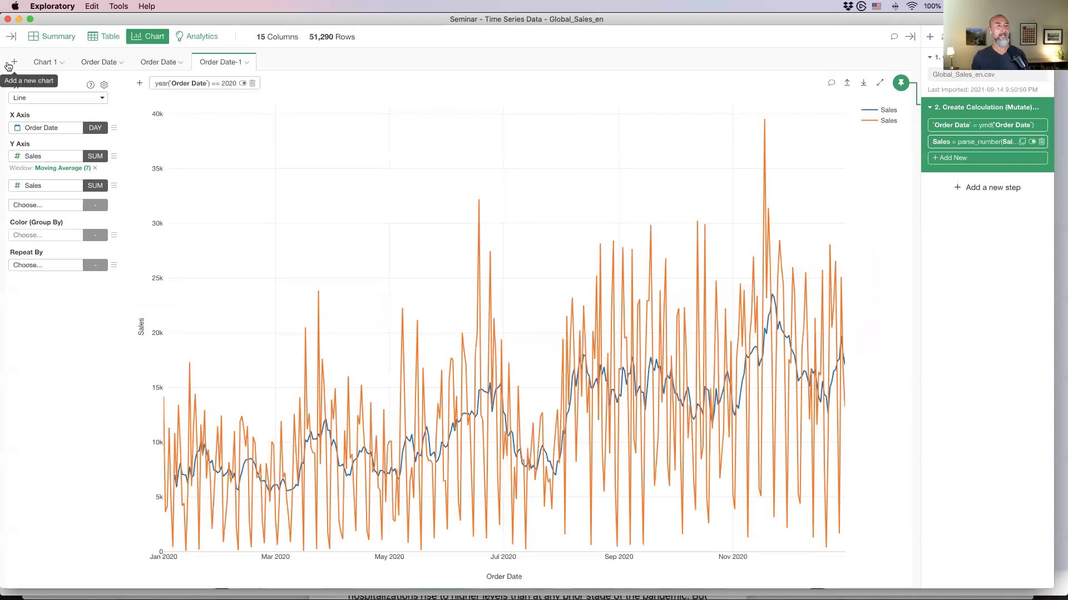
# - Back in Exploratory, add a new Bar chart with Order Date rounded to Week on the X axis
pyautogui.click(45, 62)
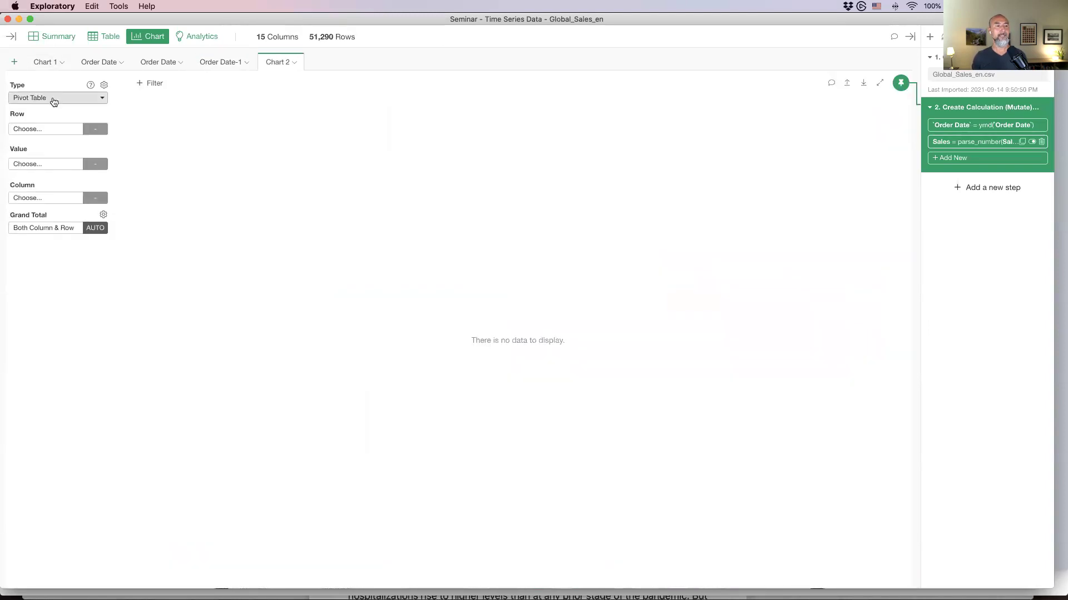
pyautogui.click(52, 98)
pyautogui.click(56, 162)
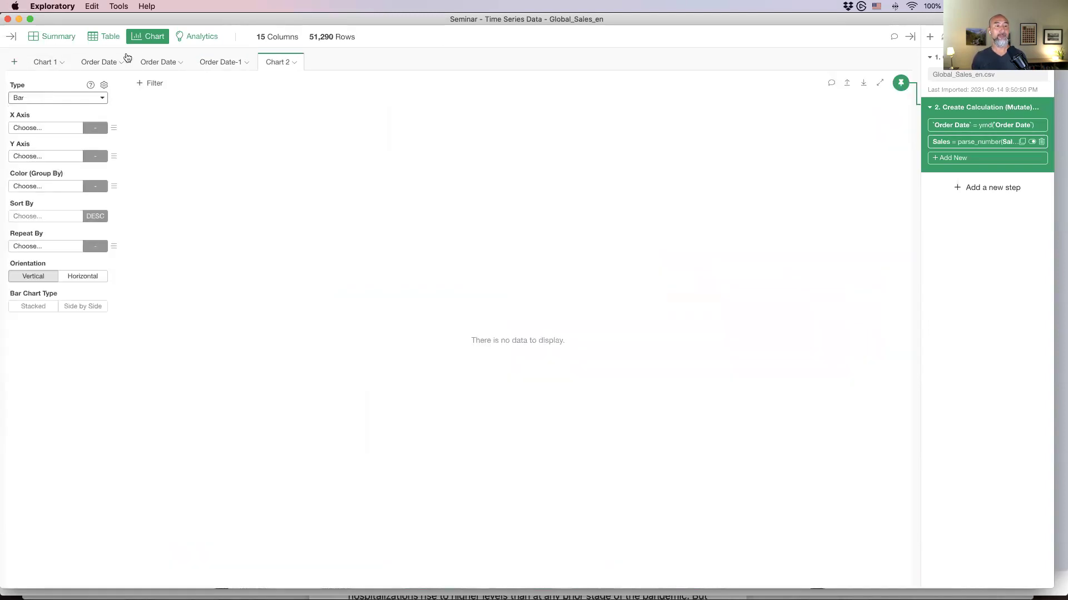
pyautogui.click(45, 129)
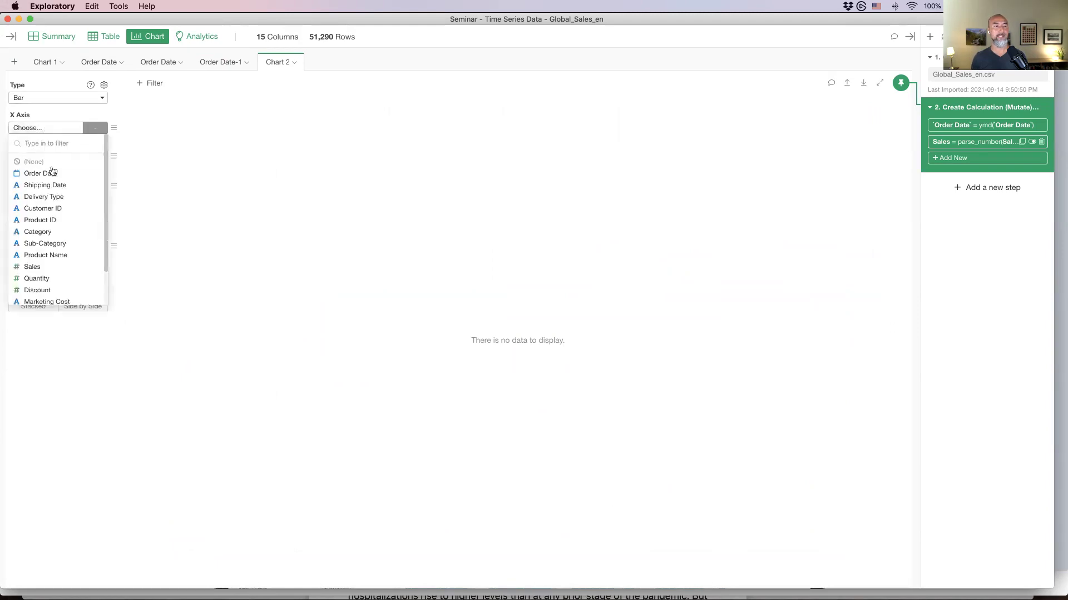
pyautogui.click(47, 173)
pyautogui.click(102, 131)
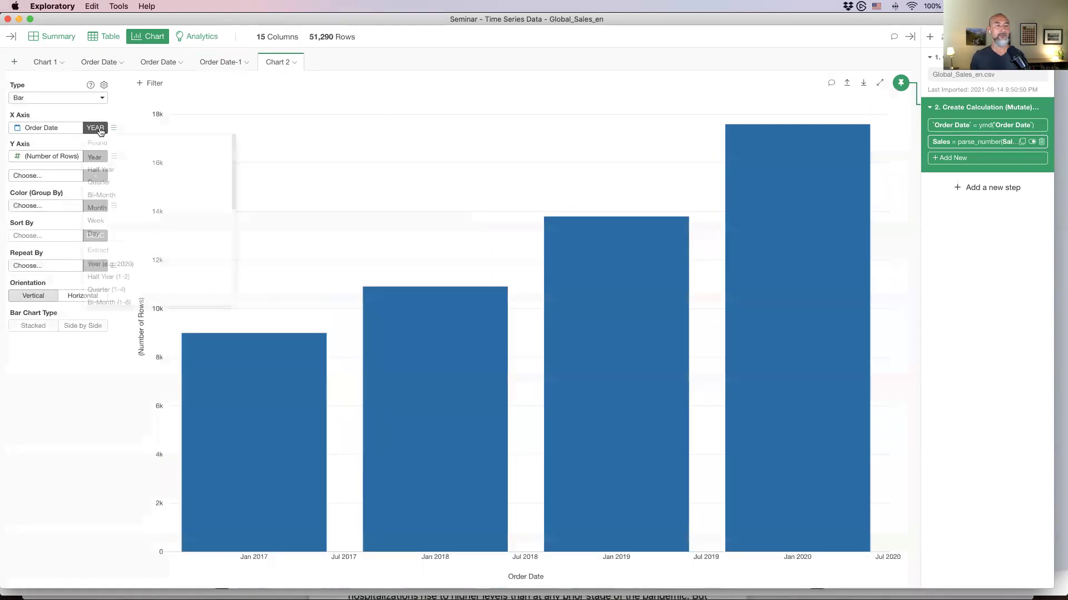
pyautogui.click(130, 224)
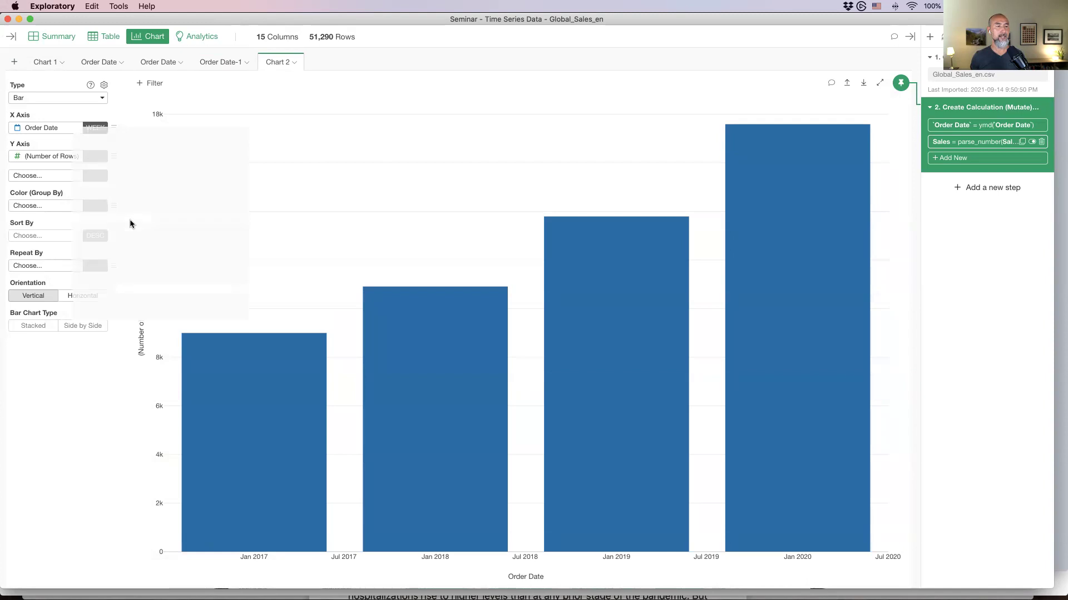
# - Set the new chart's Y axis to Sales and change the chart type to Line
pyautogui.click(34, 157)
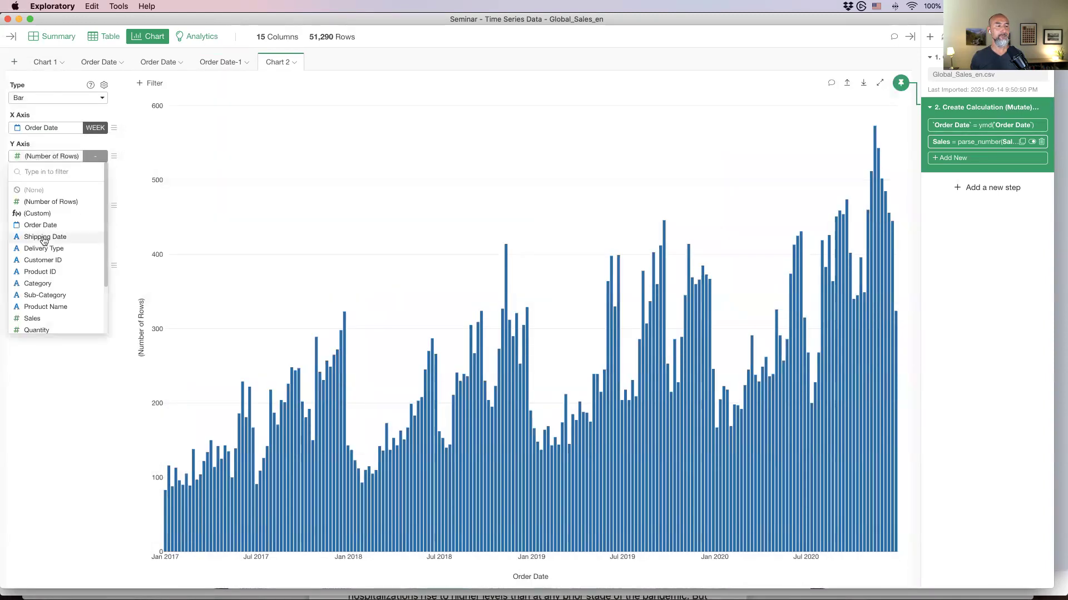
pyautogui.click(46, 319)
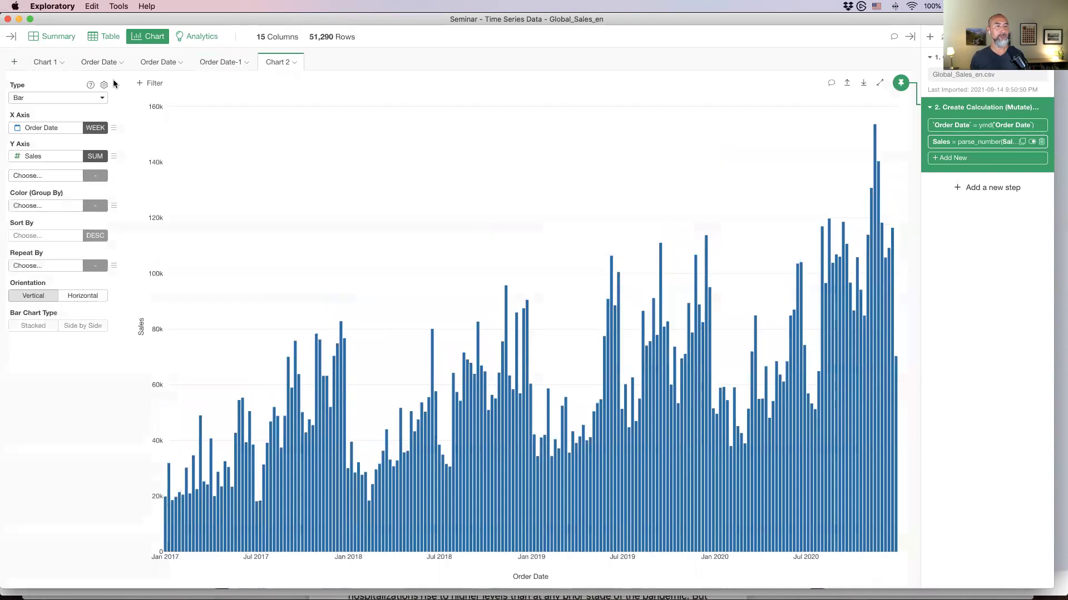
pyautogui.click(70, 97)
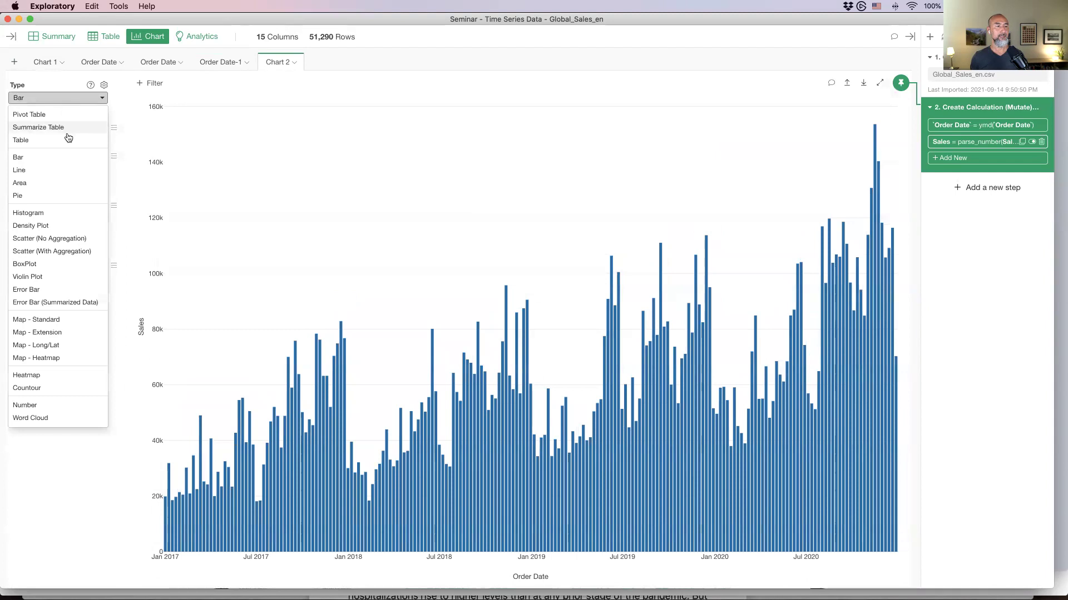
pyautogui.click(63, 170)
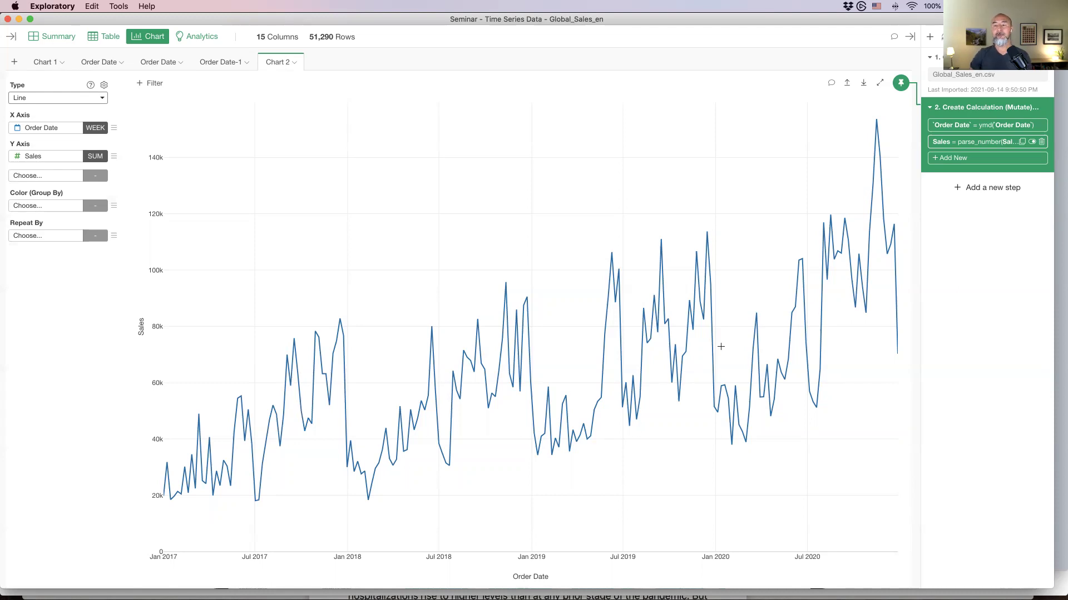
pyautogui.moveTo(896, 351)
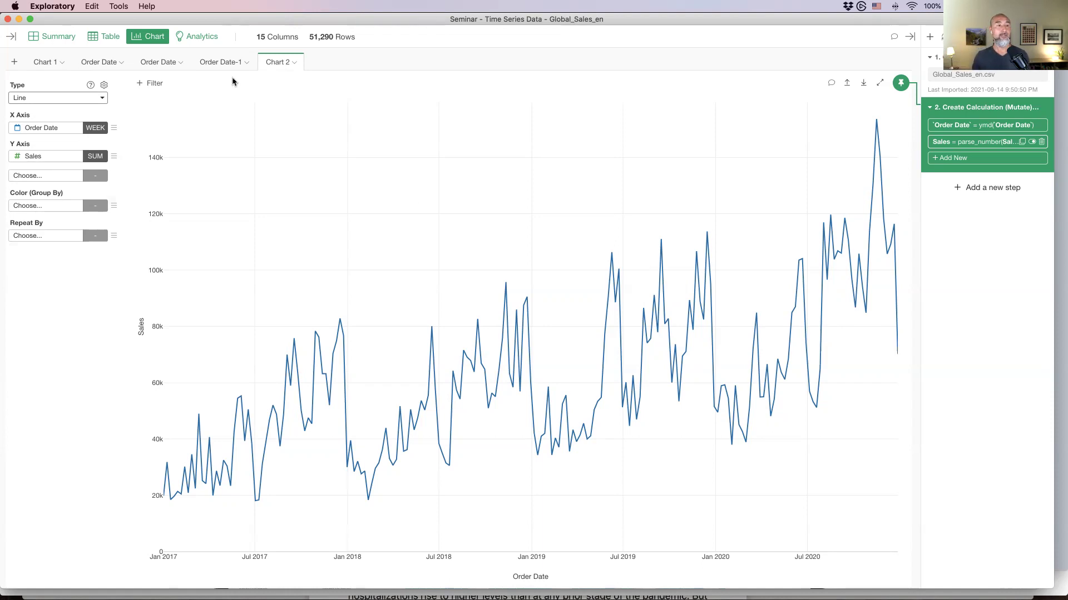
# - Create a new analytics of type Time Series Forecasting (Prophet)
pyautogui.click(201, 38)
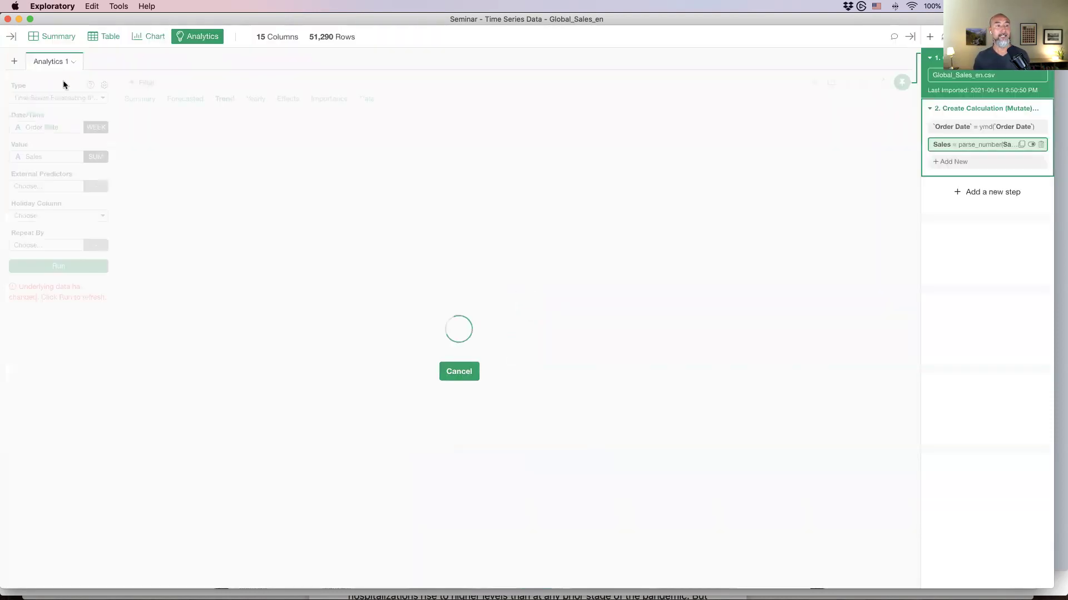
pyautogui.click(12, 63)
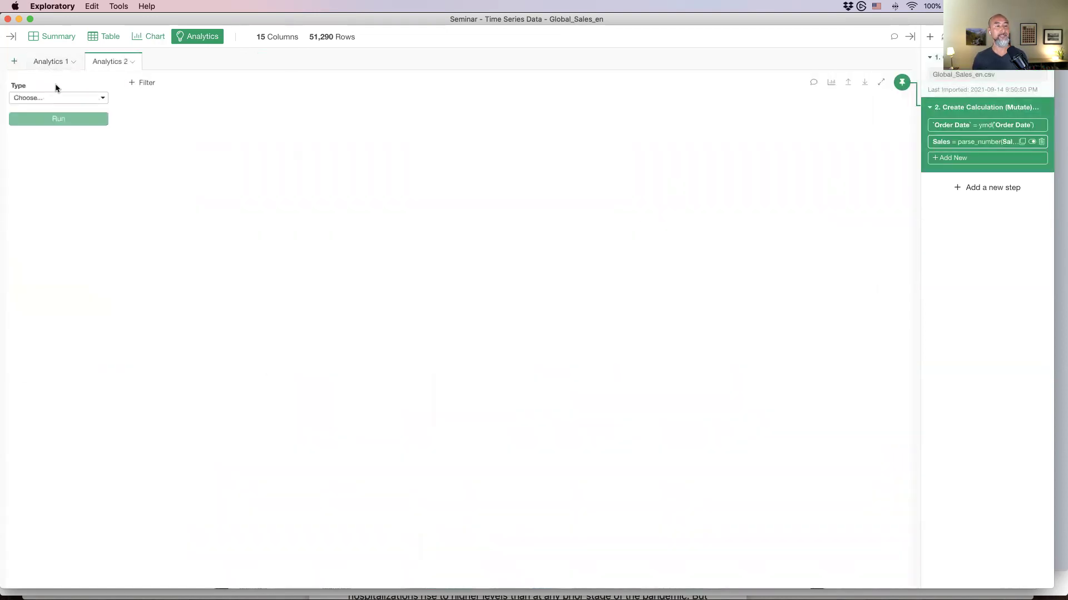
pyautogui.click(56, 99)
pyautogui.moveTo(57, 302)
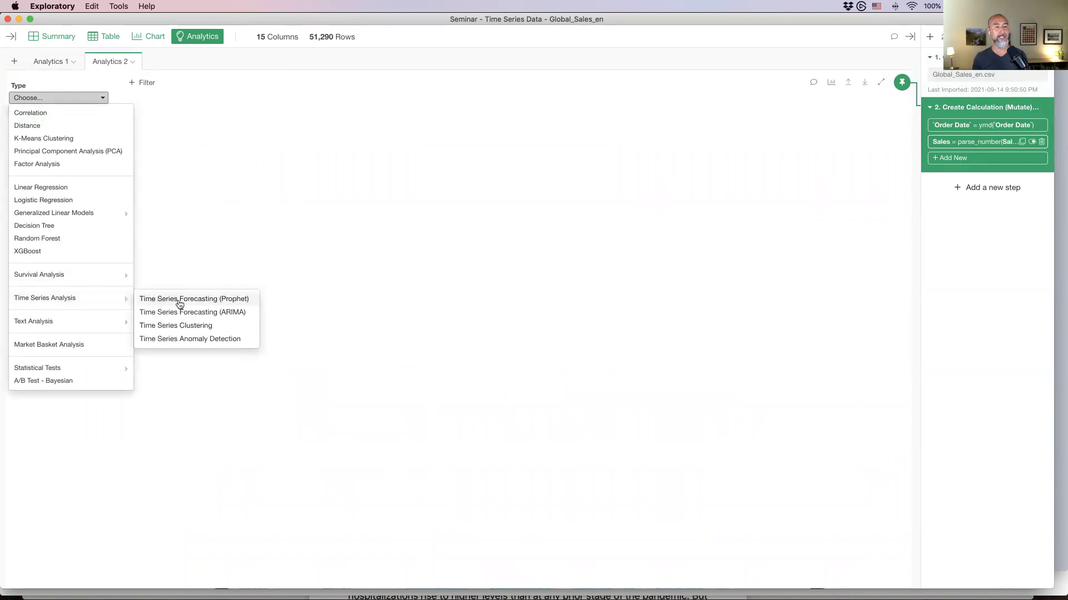
pyautogui.click(202, 304)
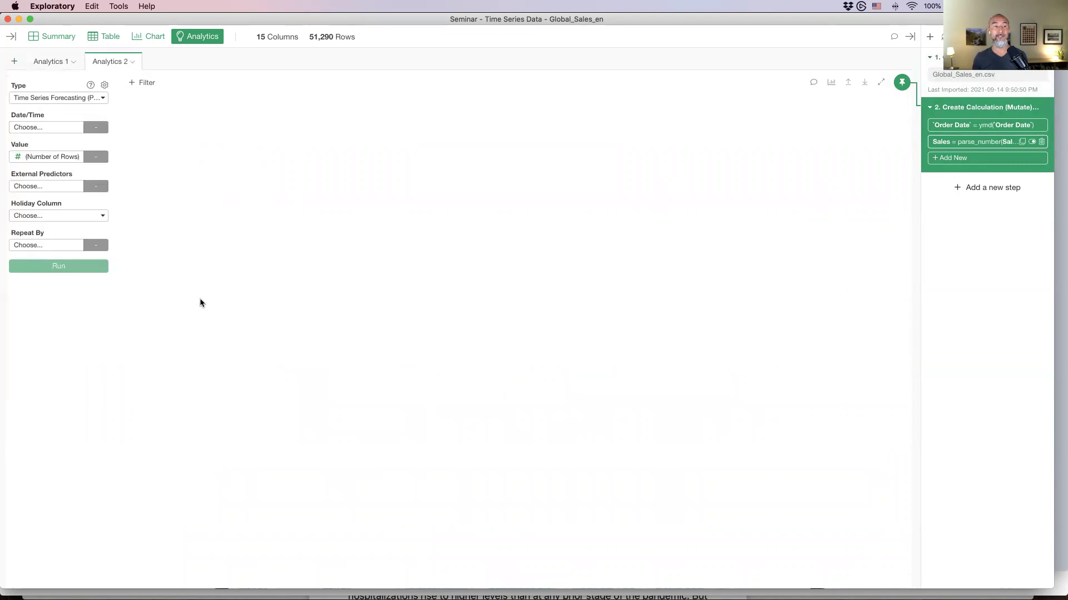
# - Set the forecast's Date/Time to Order Date by Week and its Value to Sales, and run it
pyautogui.click(47, 128)
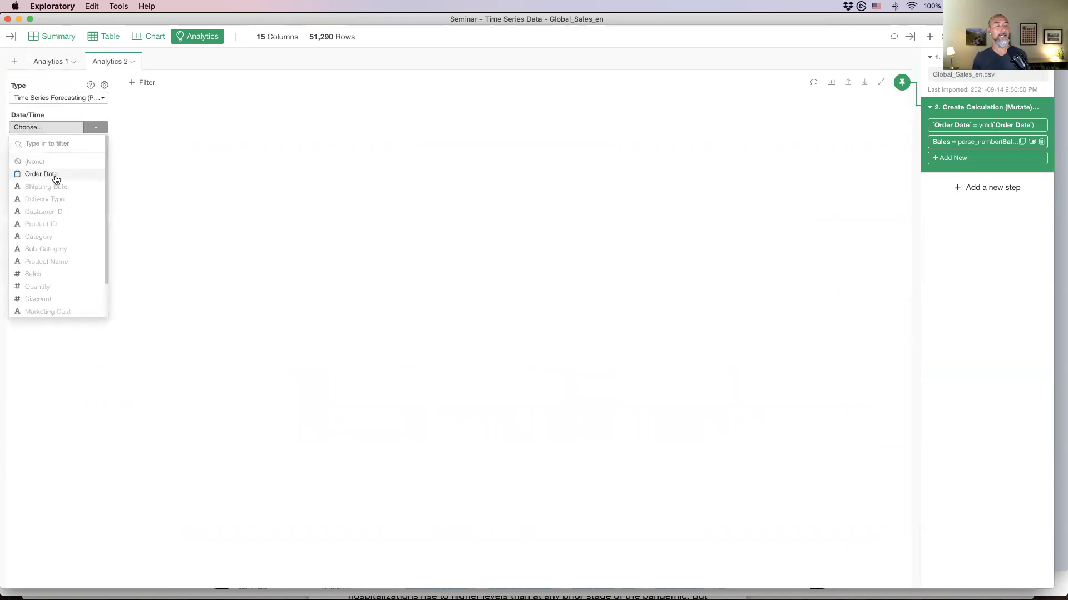
pyautogui.click(54, 174)
pyautogui.click(93, 131)
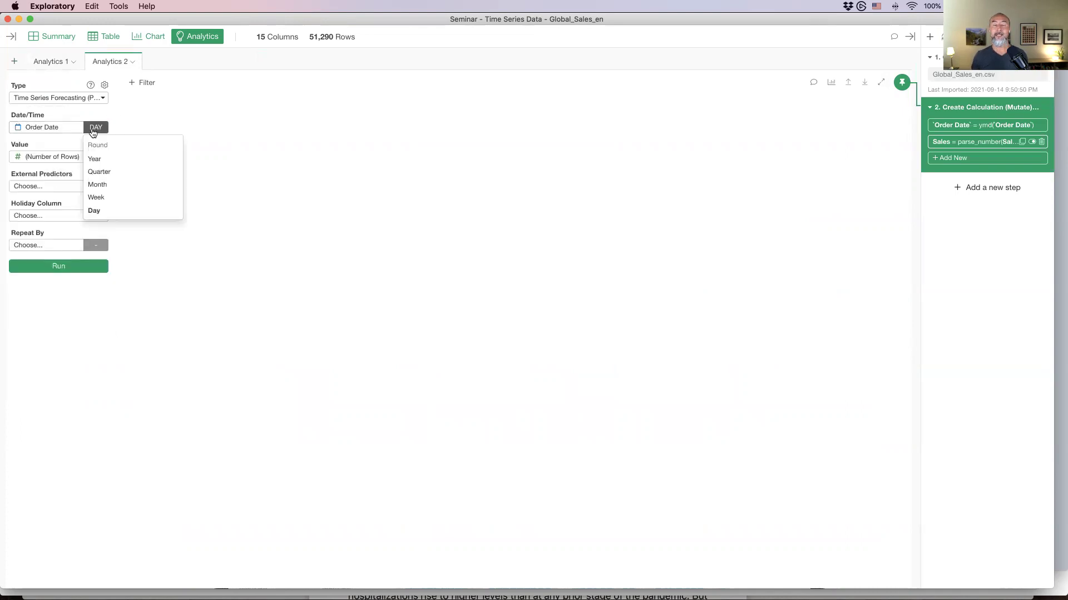
pyautogui.click(112, 199)
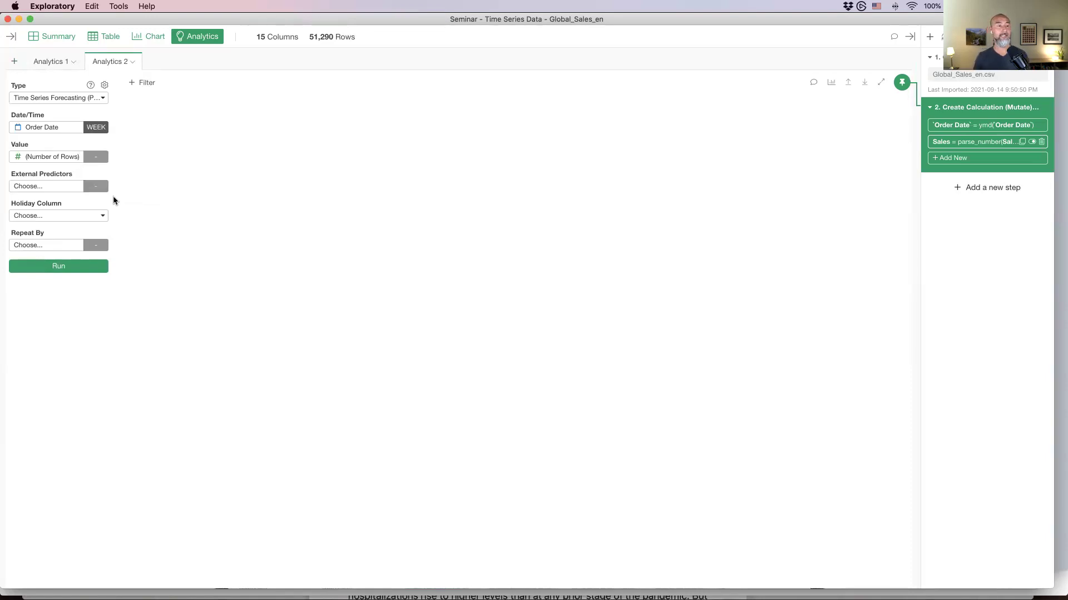
pyautogui.click(52, 160)
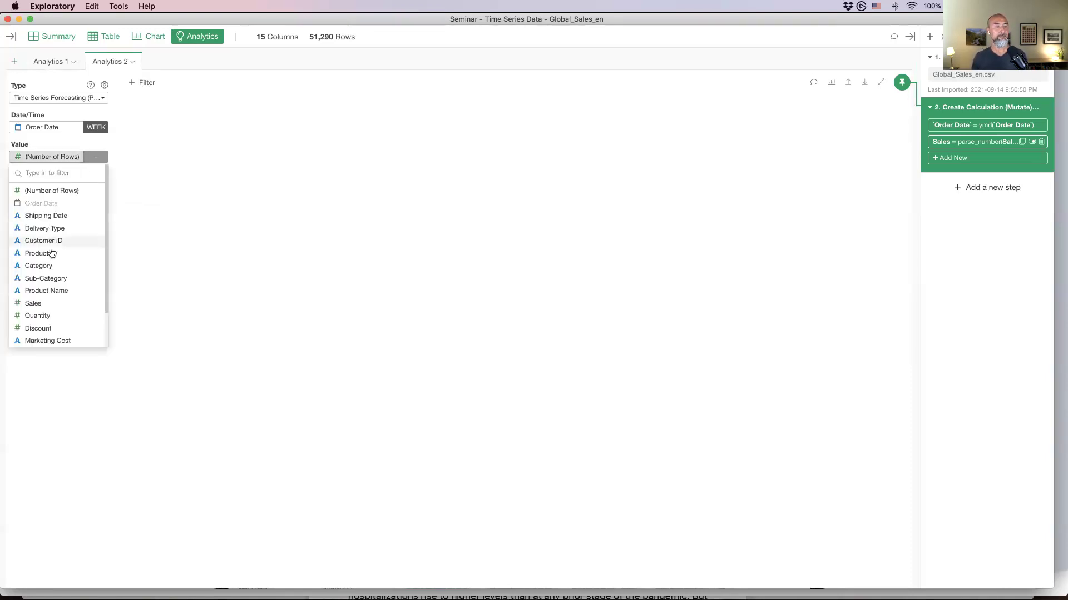
pyautogui.click(53, 304)
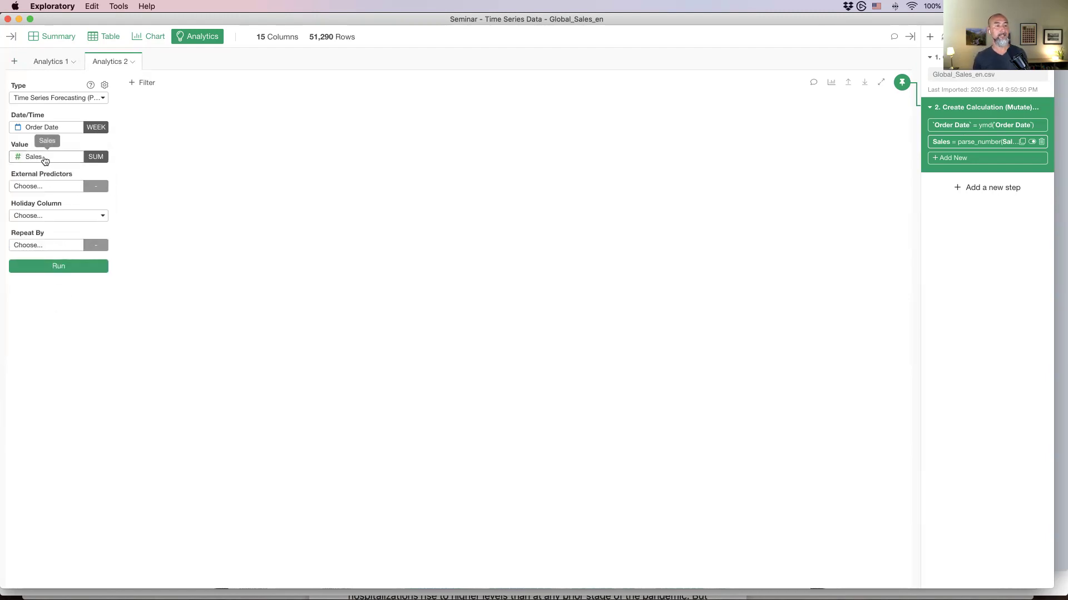
pyautogui.click(59, 268)
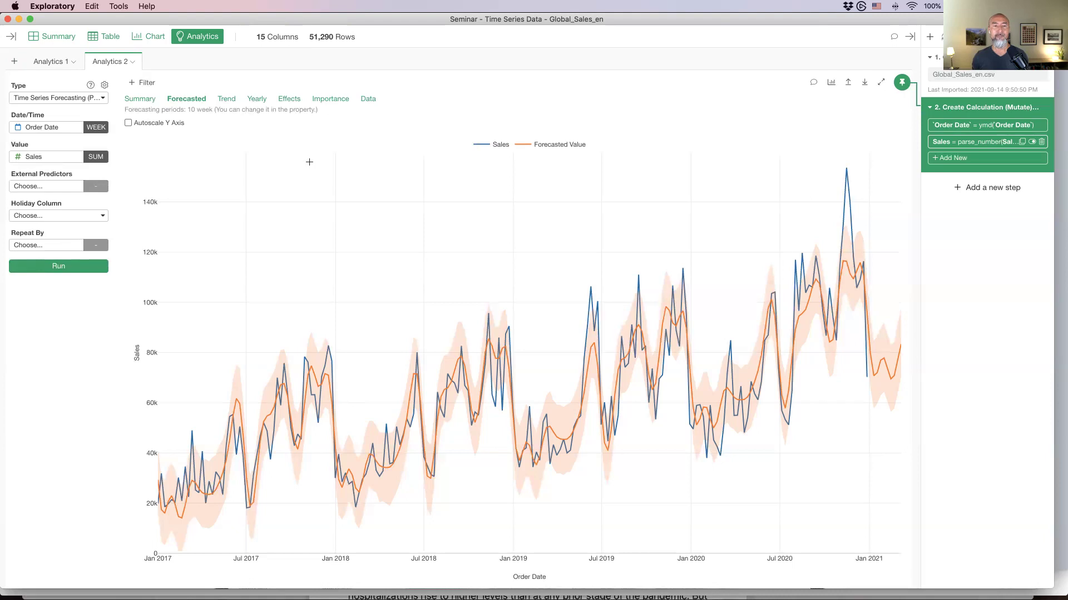
# - Examine the forecast's Trend result, including the trend line and the trend change bars
pyautogui.click(224, 100)
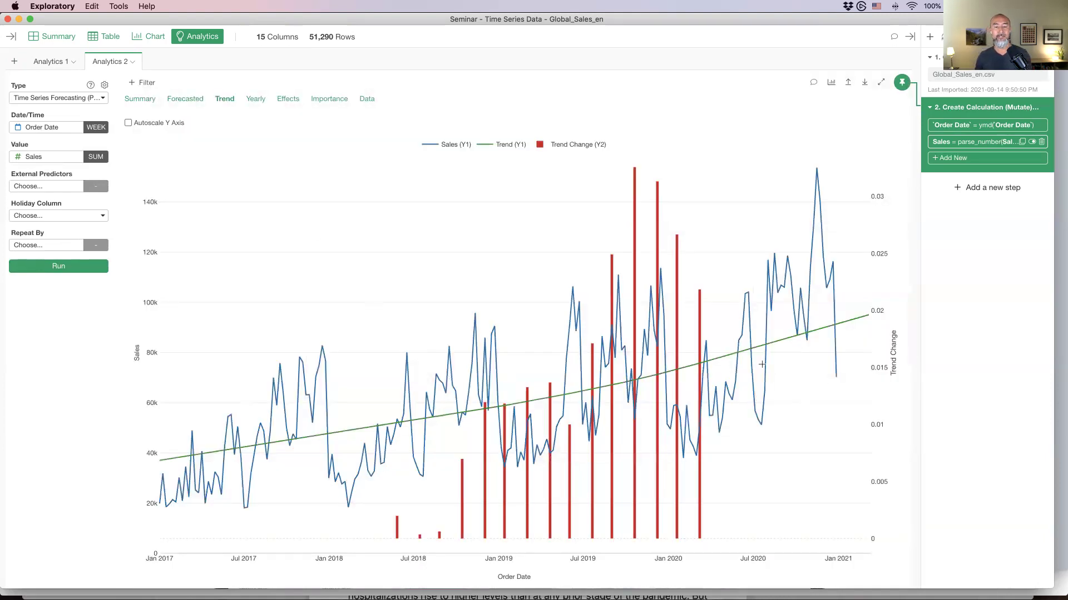
pyautogui.moveTo(854, 318)
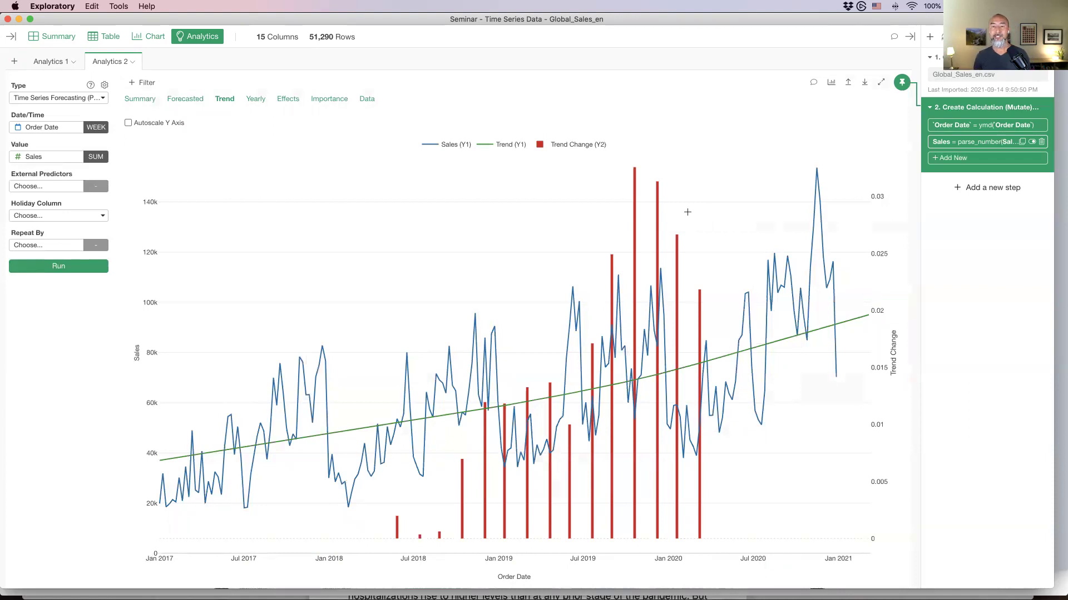
pyautogui.moveTo(657, 187)
pyautogui.moveTo(676, 316)
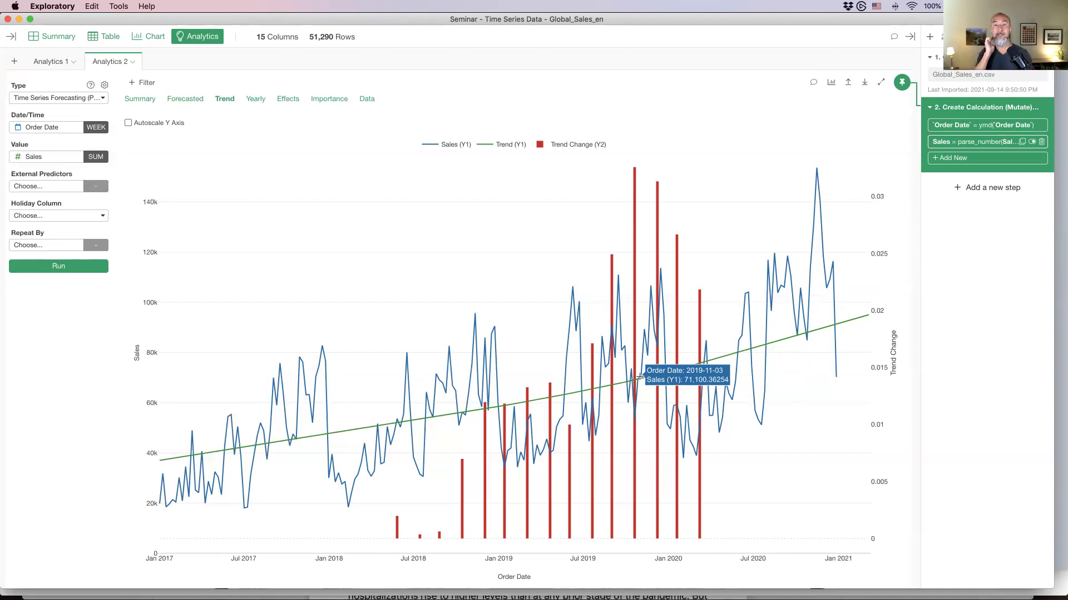
# - Examine the peaks and dips of the forecast's Yearly seasonality curve
pyautogui.click(256, 99)
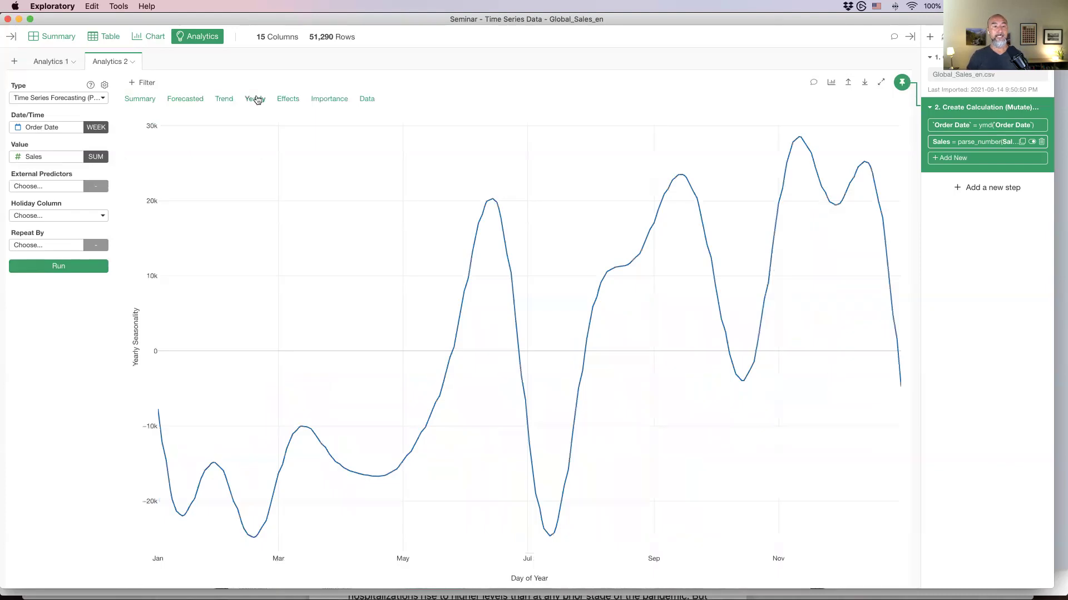
pyautogui.moveTo(486, 203)
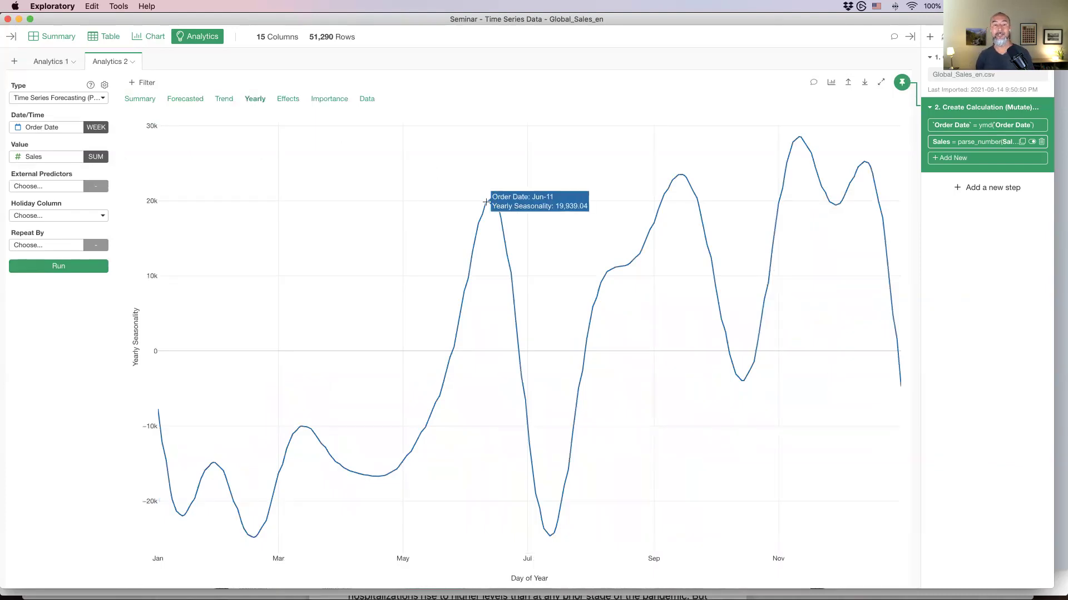
pyautogui.moveTo(458, 323)
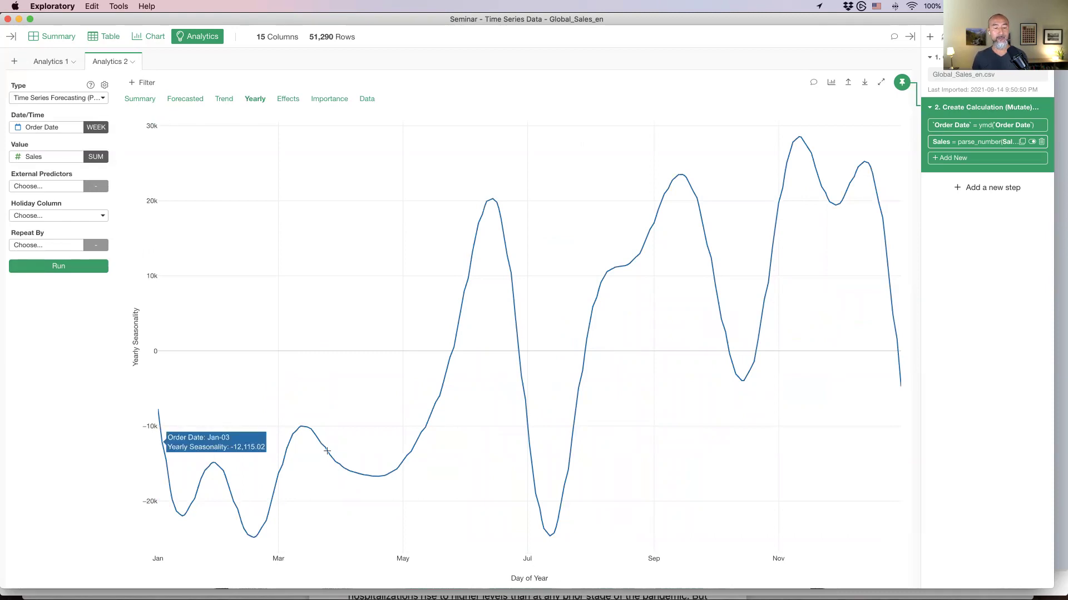
pyautogui.moveTo(283, 441)
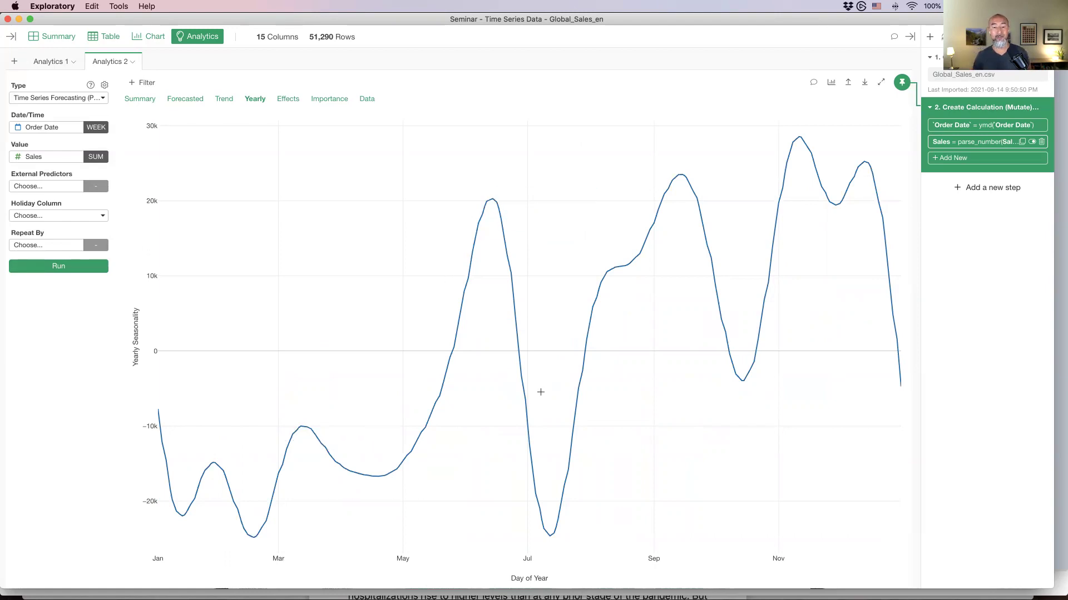
pyautogui.moveTo(551, 528)
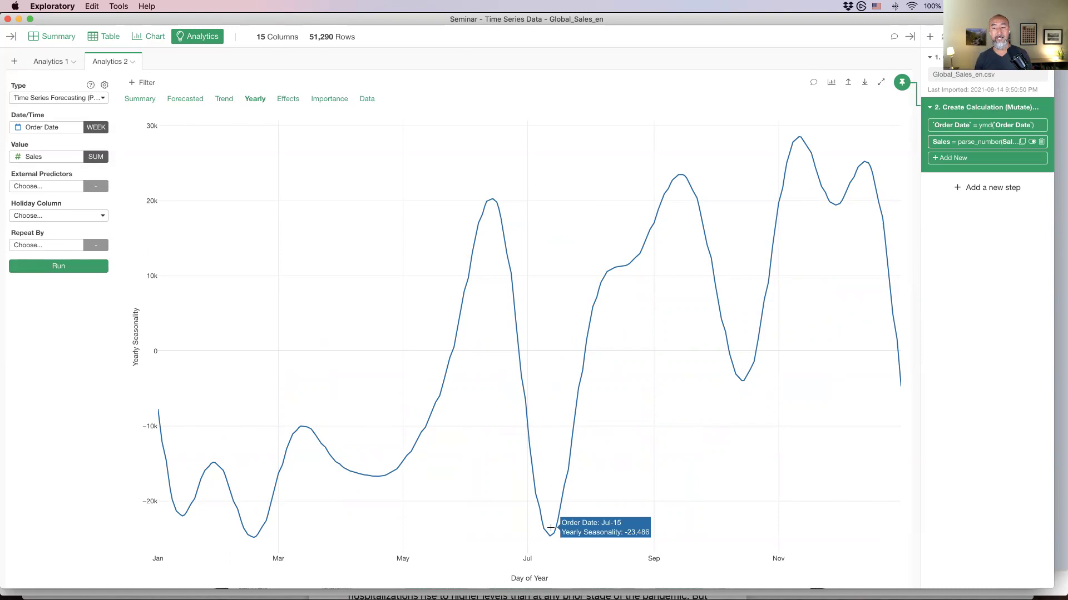
# - Examine the September to December peaks and dips of the Yearly seasonality curve, and view the forecast's Effects result
pyautogui.moveTo(703, 194)
pyautogui.moveTo(736, 366)
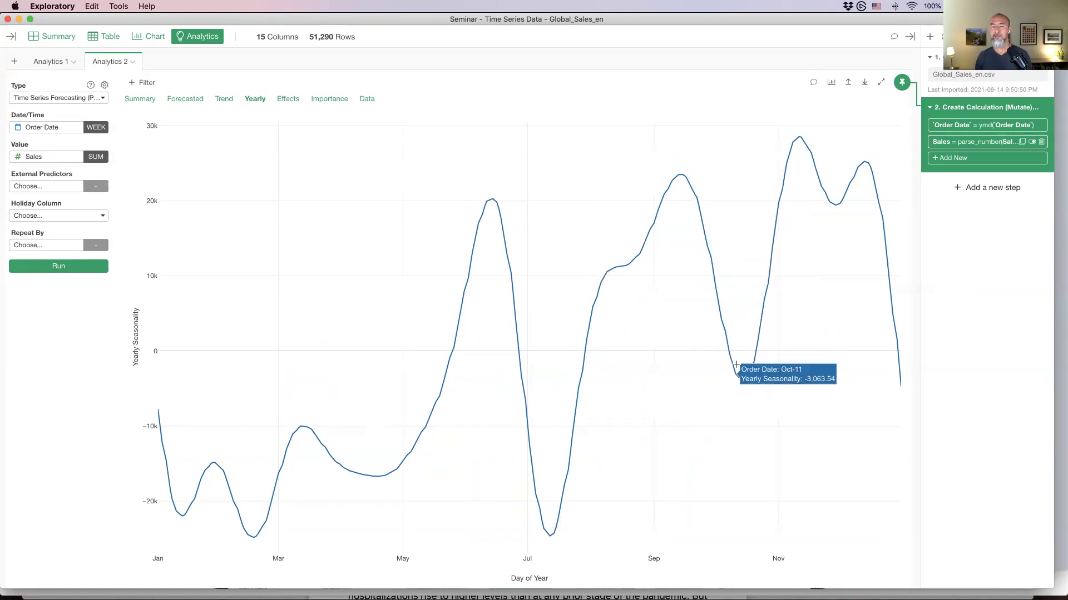
pyautogui.moveTo(799, 149)
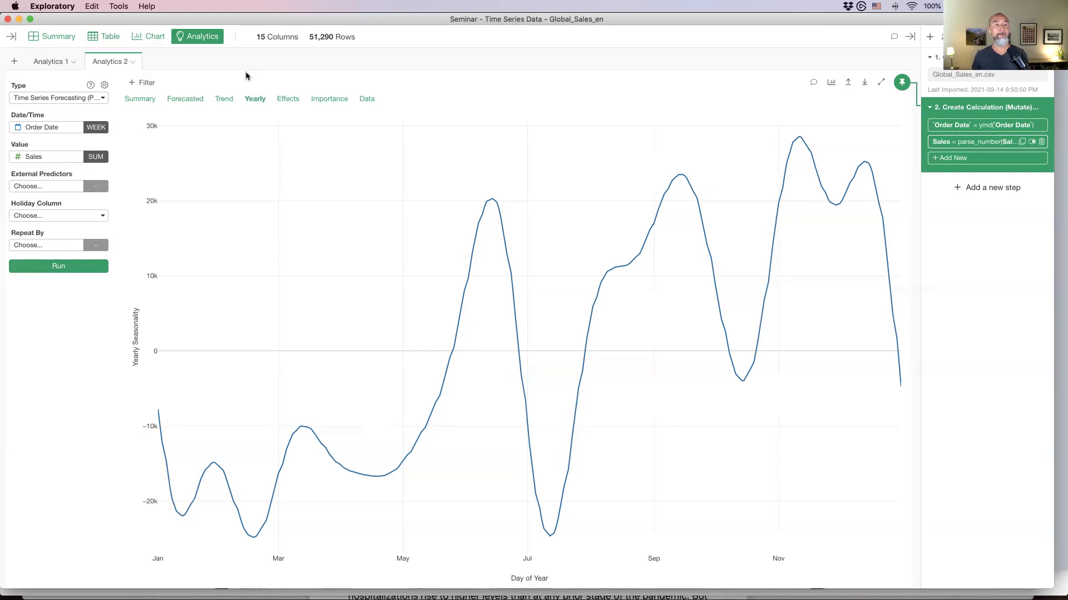
pyautogui.click(282, 104)
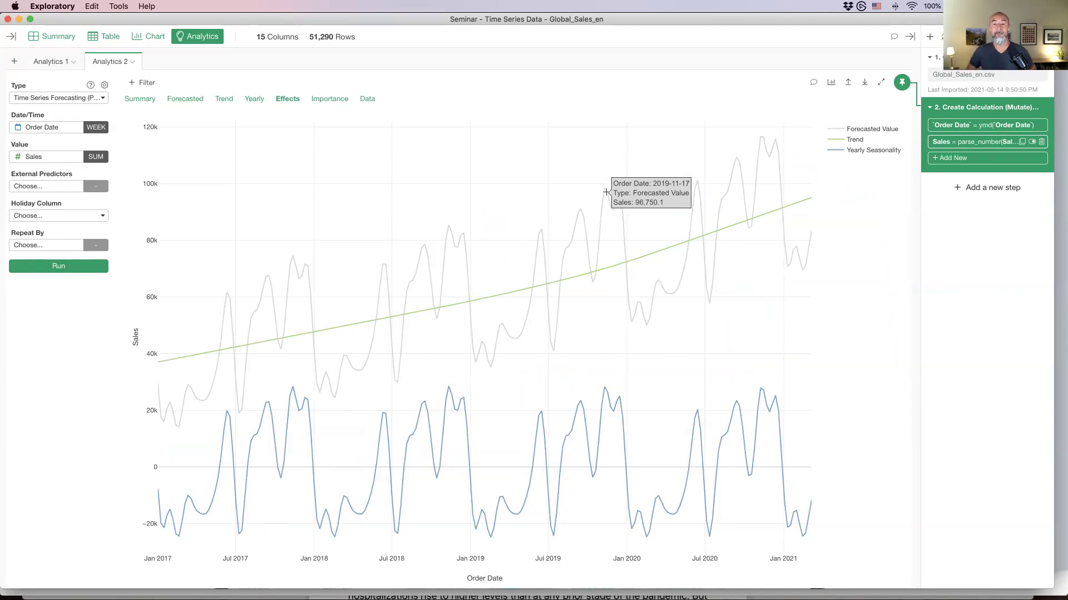
# - Set the Forecasting Time Period to 52, apply it, and inspect the 2021 values in the Forecasted result
pyautogui.click(176, 99)
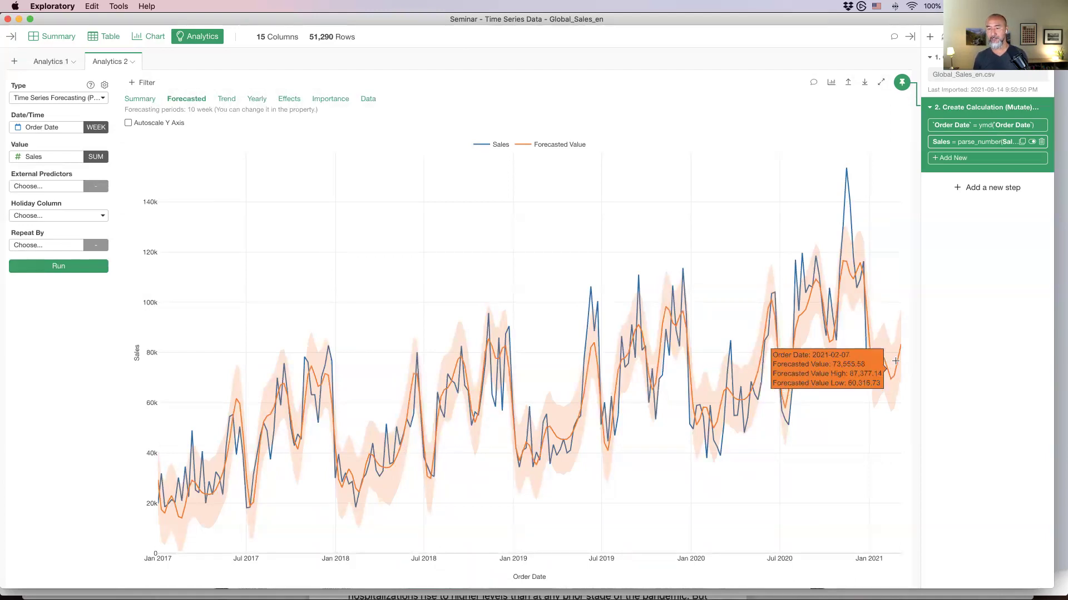
pyautogui.click(105, 86)
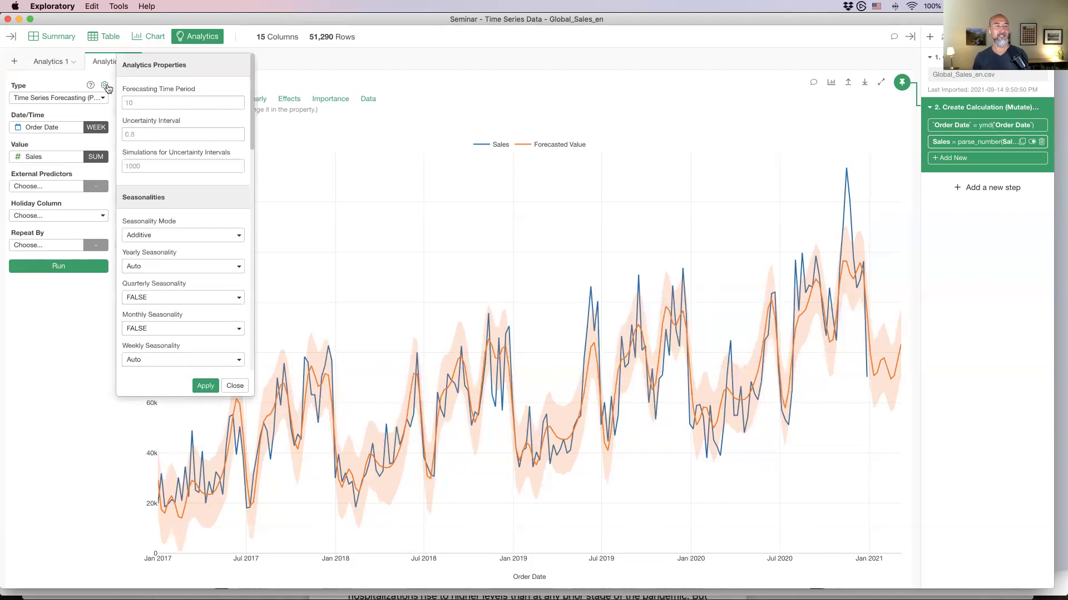
pyautogui.click(172, 98)
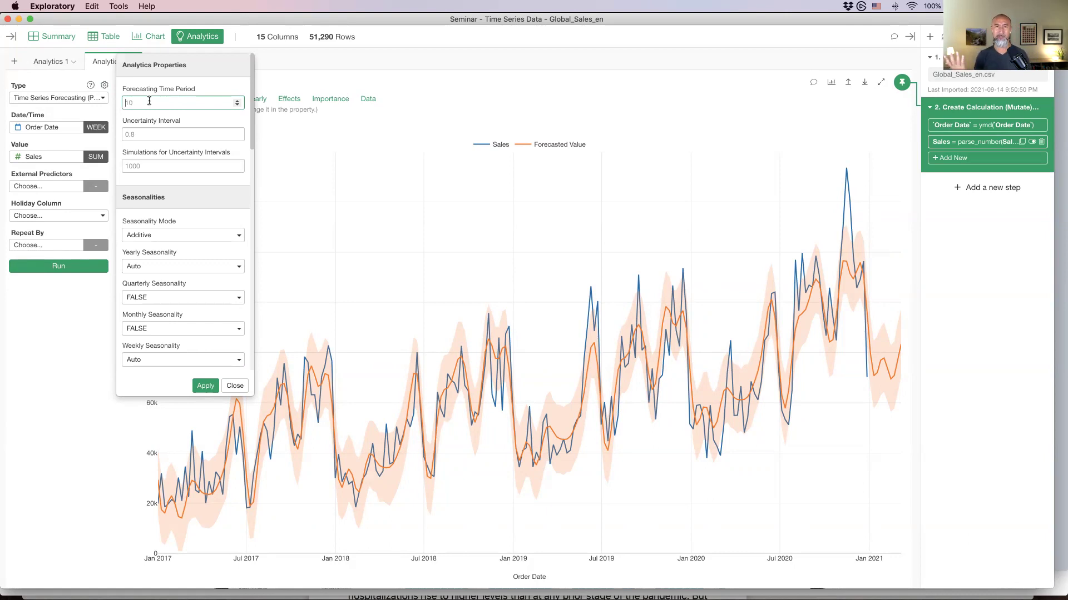
pyautogui.write('52')
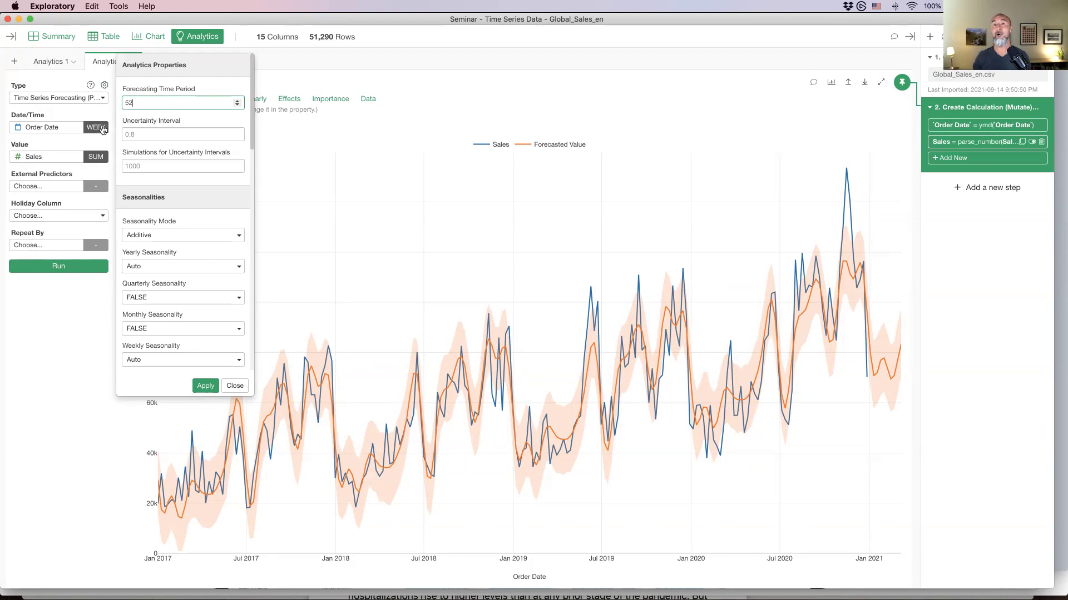
pyautogui.click(204, 388)
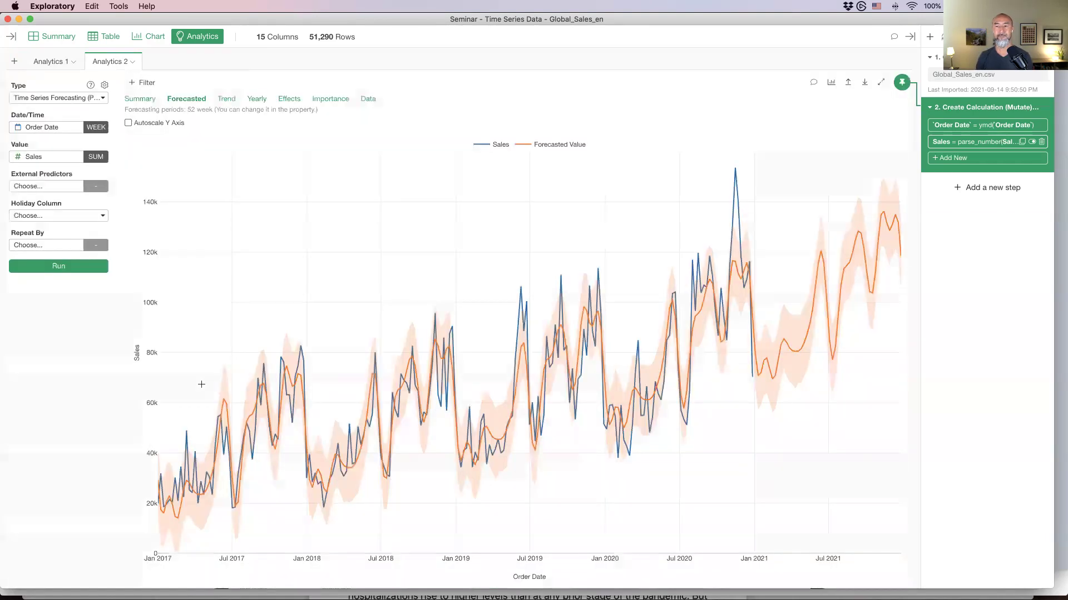
pyautogui.moveTo(759, 368)
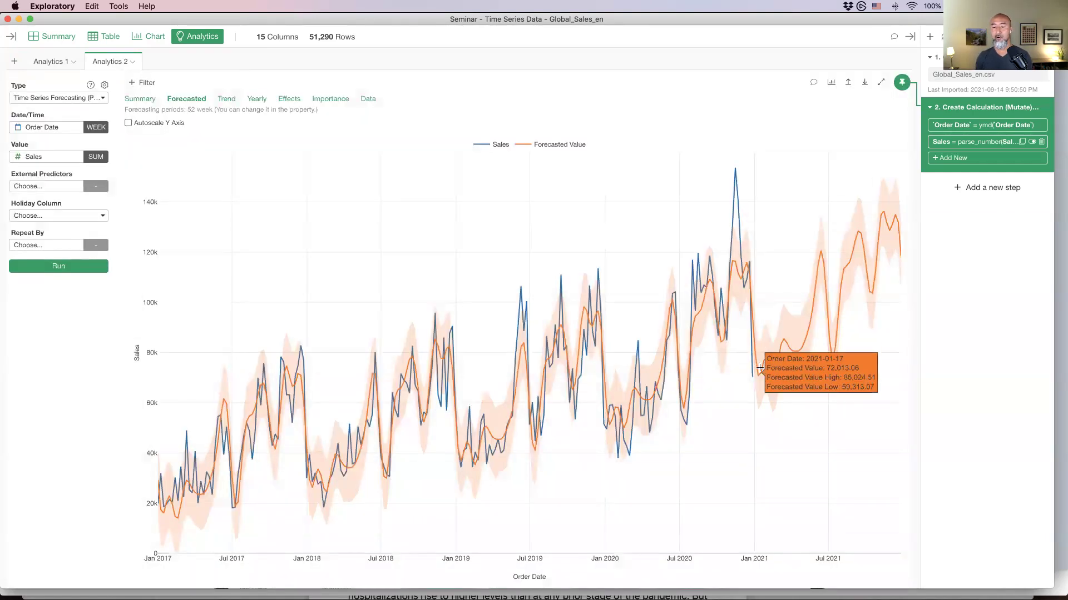
pyautogui.moveTo(895, 250)
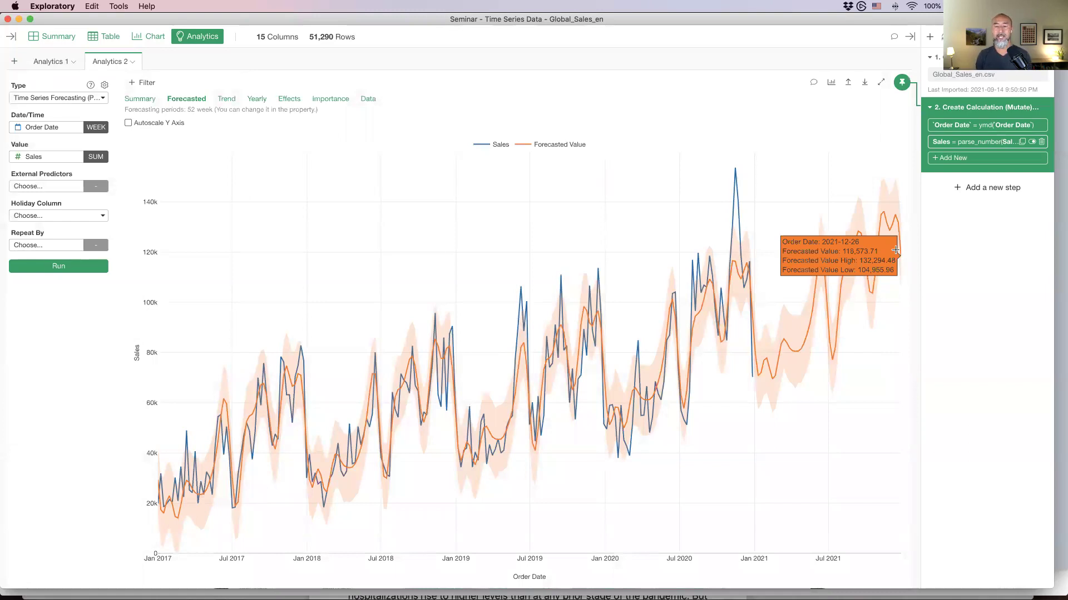
pyautogui.moveTo(811, 350)
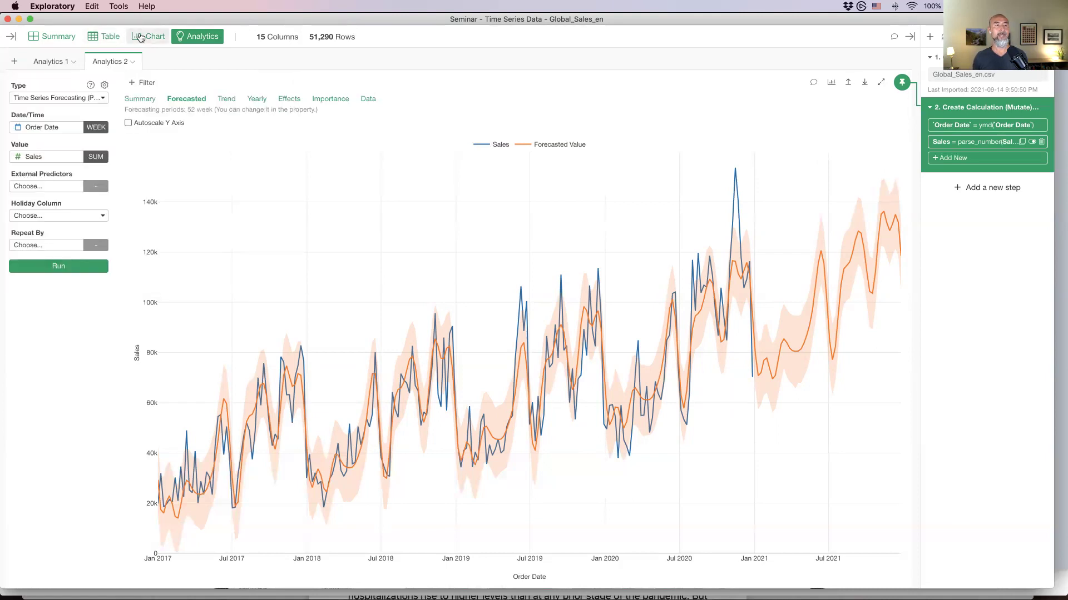
# - Show the column summary and highlight the Sales Comp, Marketing Cost and Discount columns
pyautogui.click(52, 36)
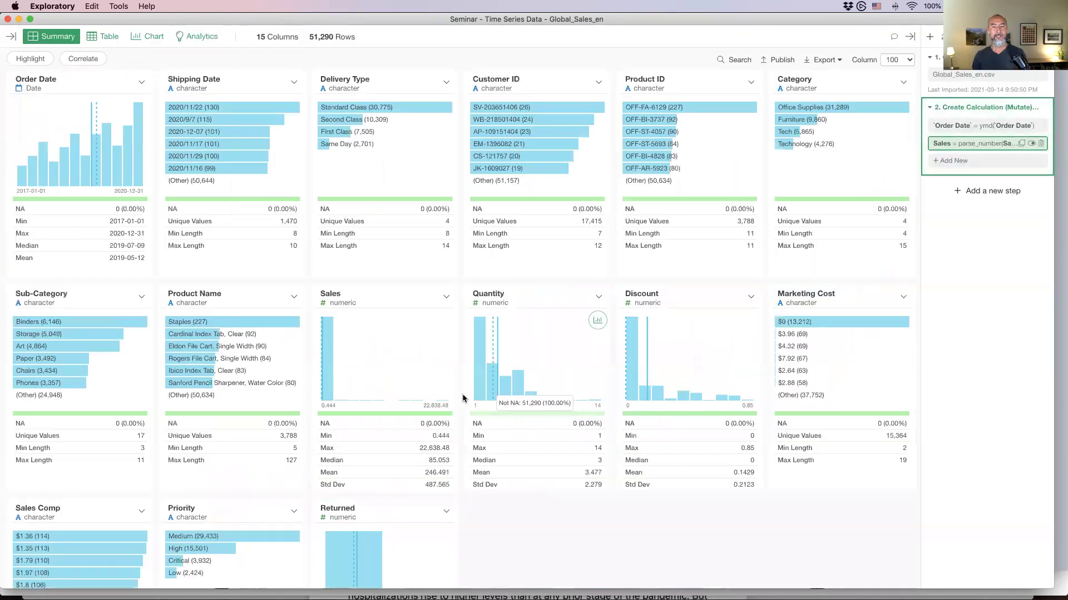
pyautogui.scroll(-4, 444, 386)
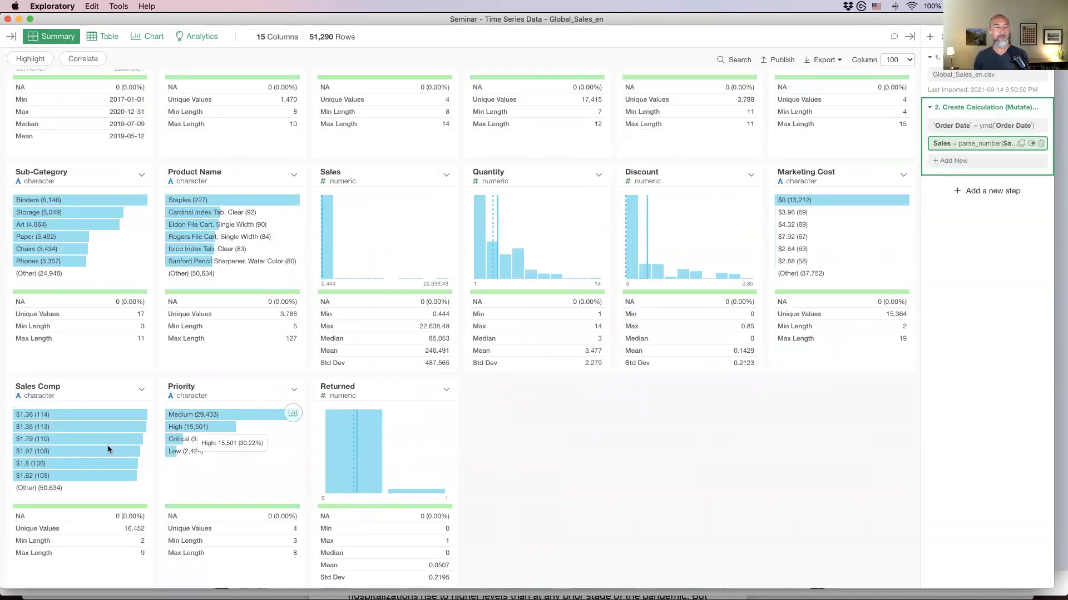
pyautogui.click(80, 392)
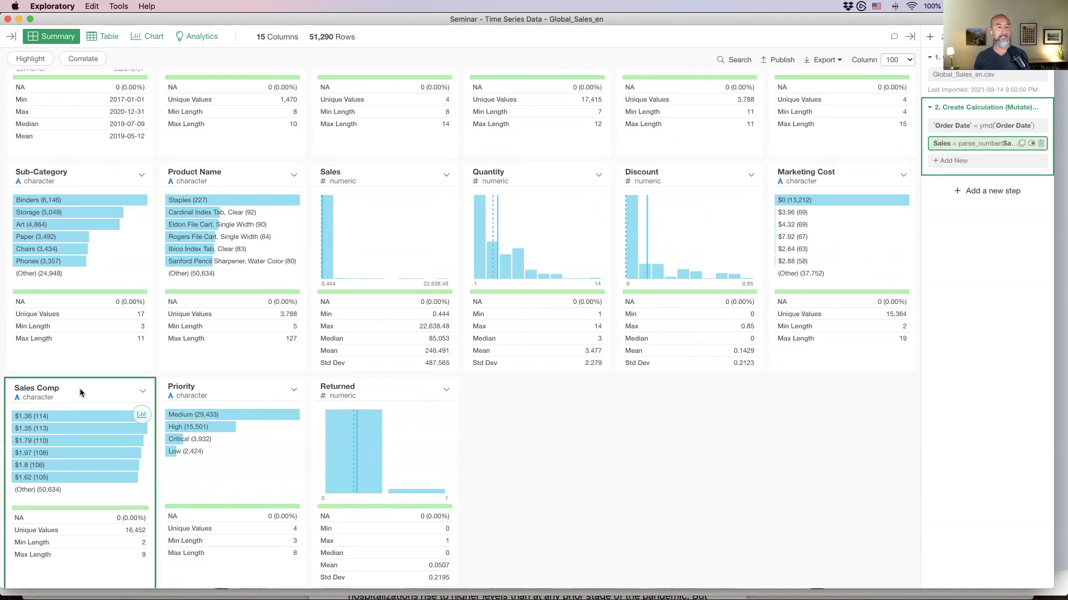
pyautogui.click(813, 180)
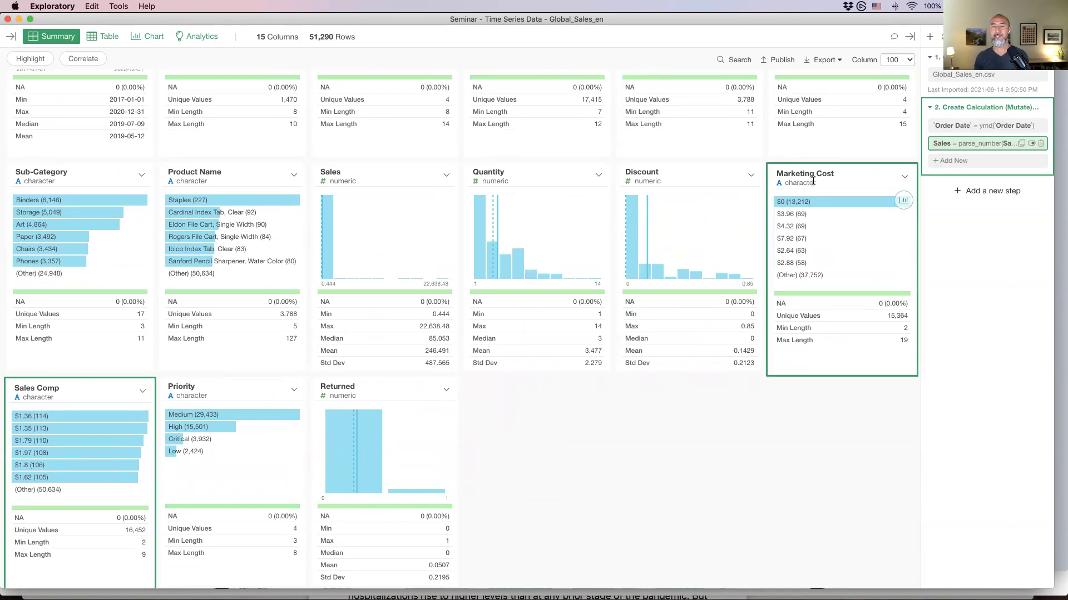
pyautogui.click(661, 190)
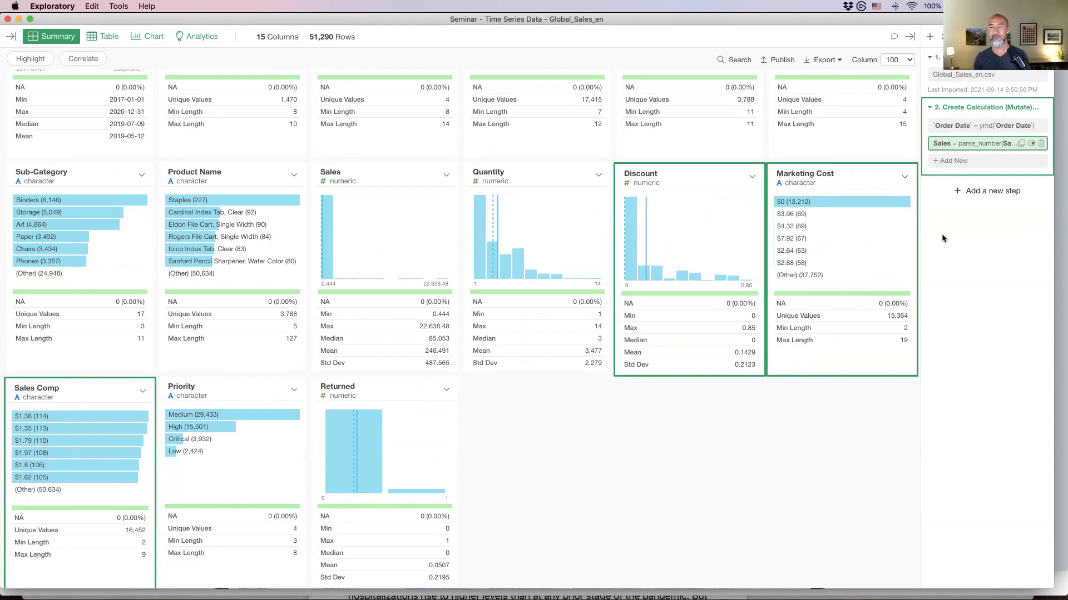
# - Convert the Marketing Cost and Sales Comp columns to Numeric in one calculation, overriding the original columns
pyautogui.click(811, 164)
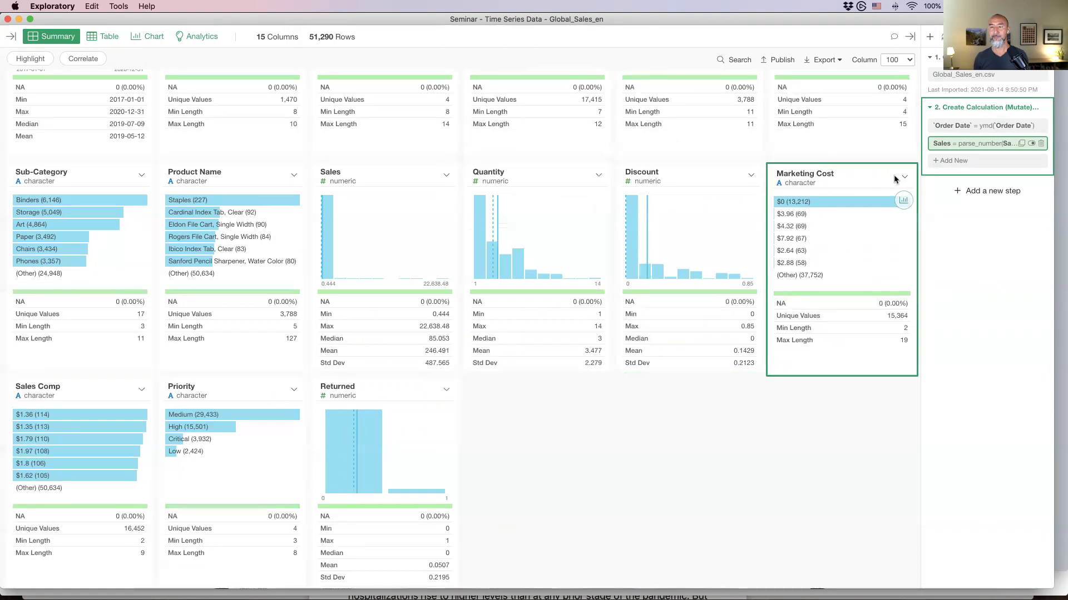
pyautogui.keyDown('shift'); pyautogui.click(78, 392); pyautogui.keyUp('shift')
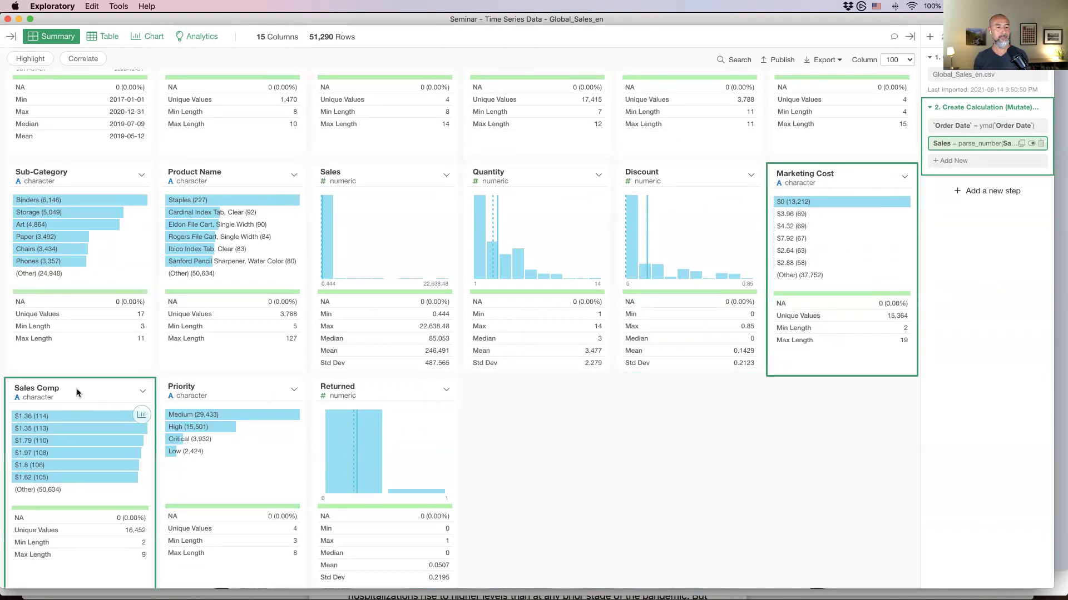
pyautogui.click(904, 177)
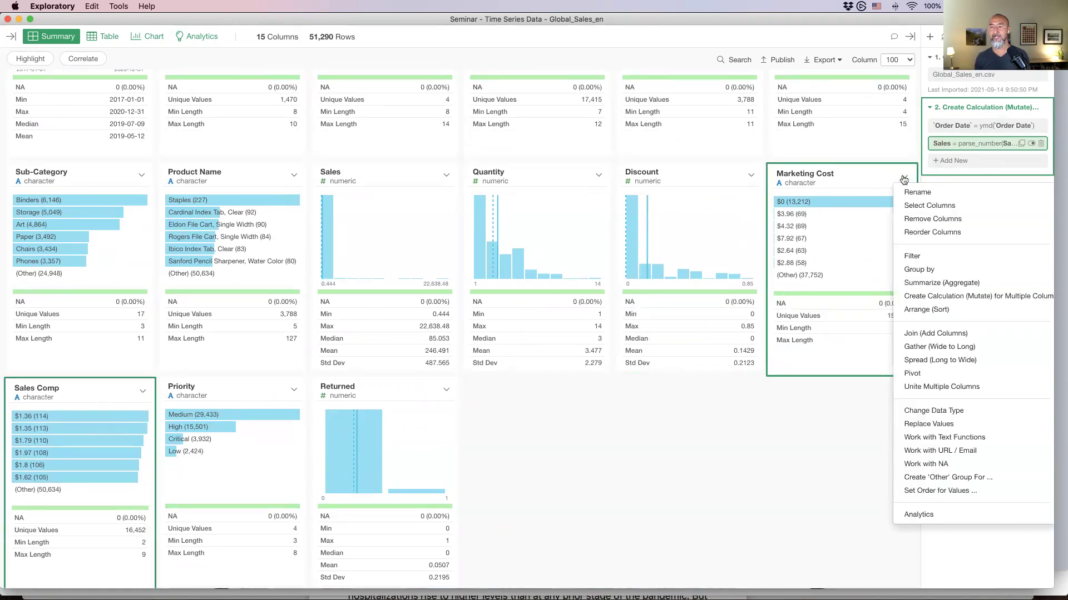
pyautogui.moveTo(918, 410)
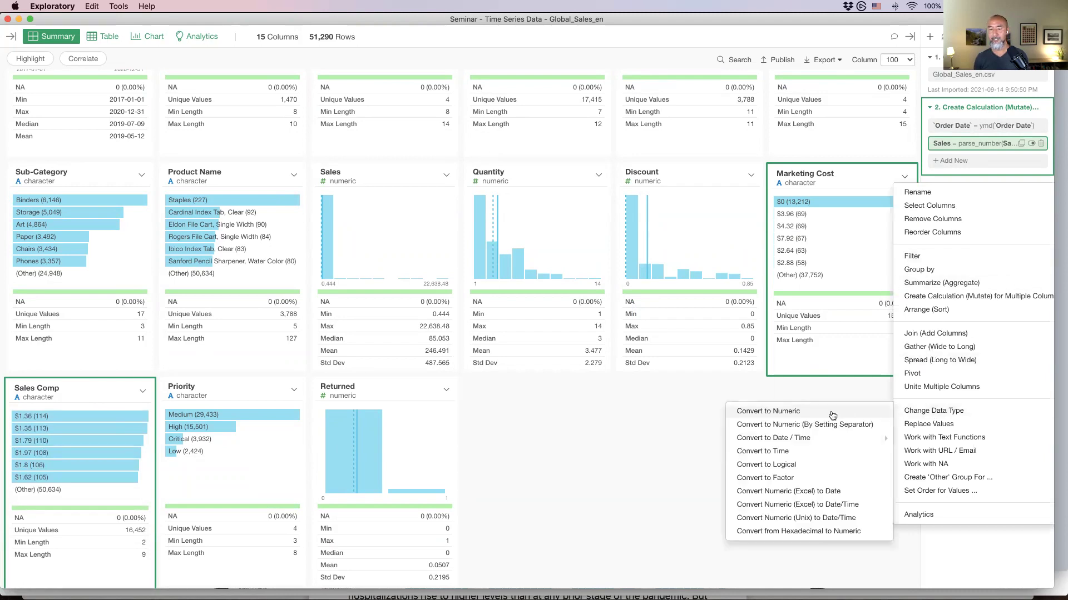
pyautogui.click(788, 411)
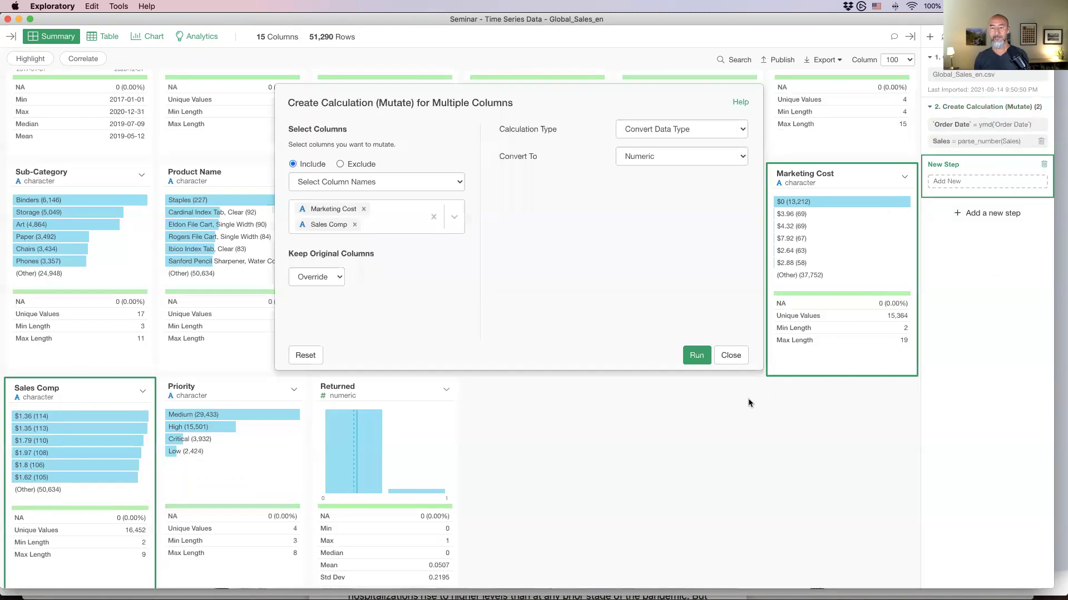
pyautogui.click(698, 360)
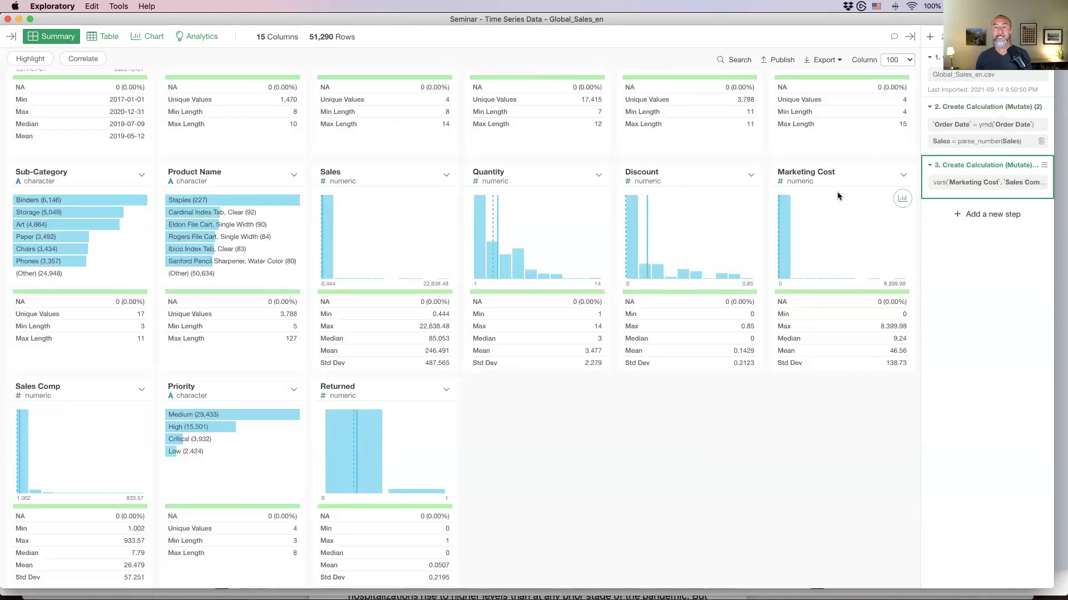
# - Highlight Sales Comp, Marketing Cost and Discount in the column summary to review them as candidate predictors of Sales
pyautogui.keyDown('super'); pyautogui.click(86, 403); pyautogui.keyUp('super')
pyautogui.keyDown('super'); pyautogui.click(678, 186); pyautogui.keyUp('super')
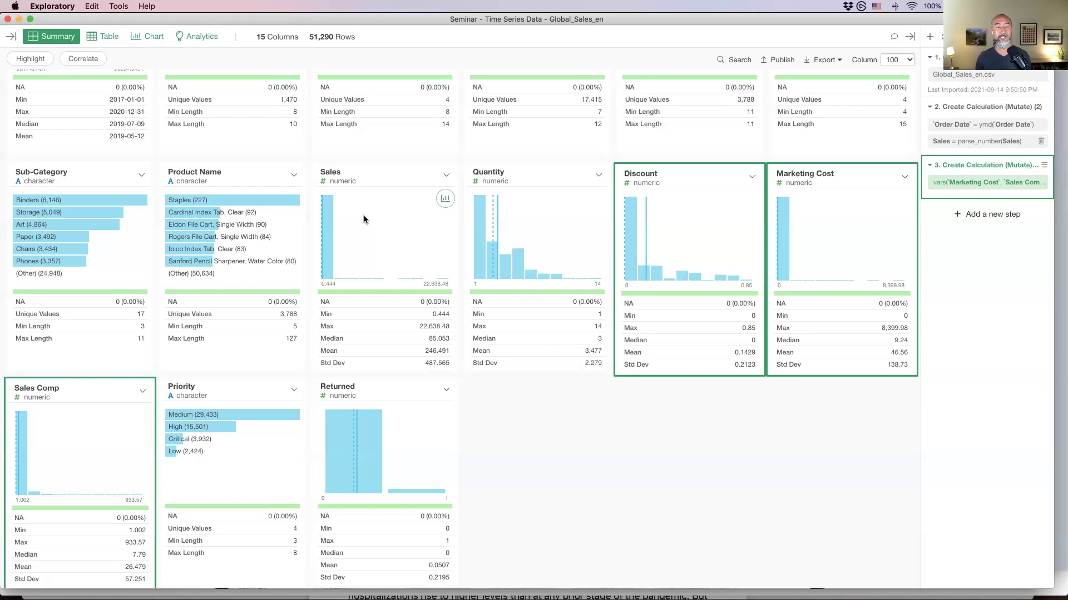
pyautogui.press('super+Tab')
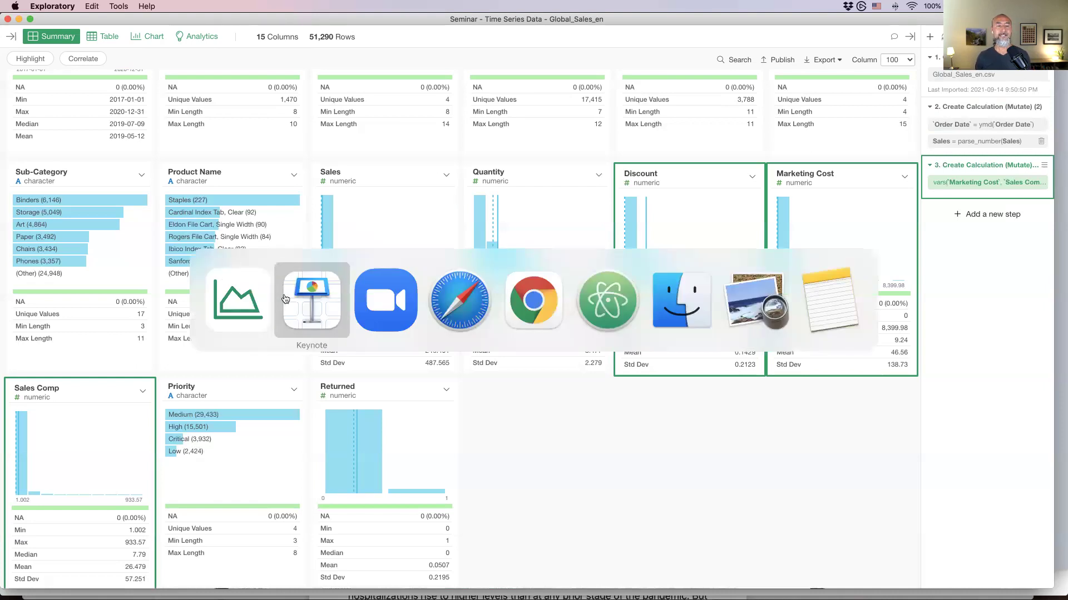
pyautogui.click(238, 300)
# - Move the forecast's pin to the third data step and run it with Marketing Cost and Sales Comp as External Predictors
pyautogui.click(193, 39)
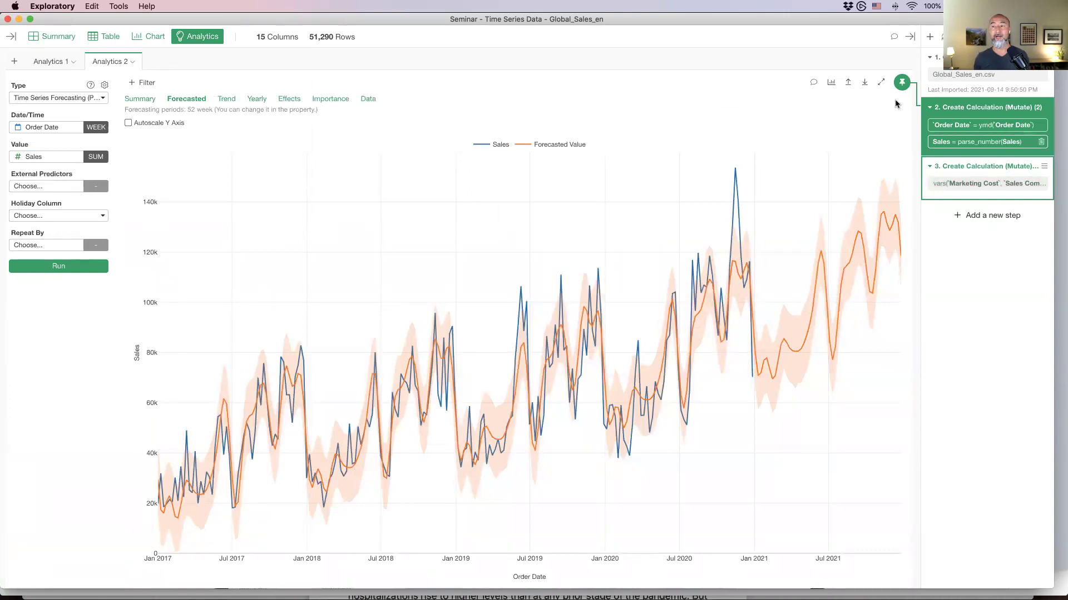
pyautogui.click(963, 189)
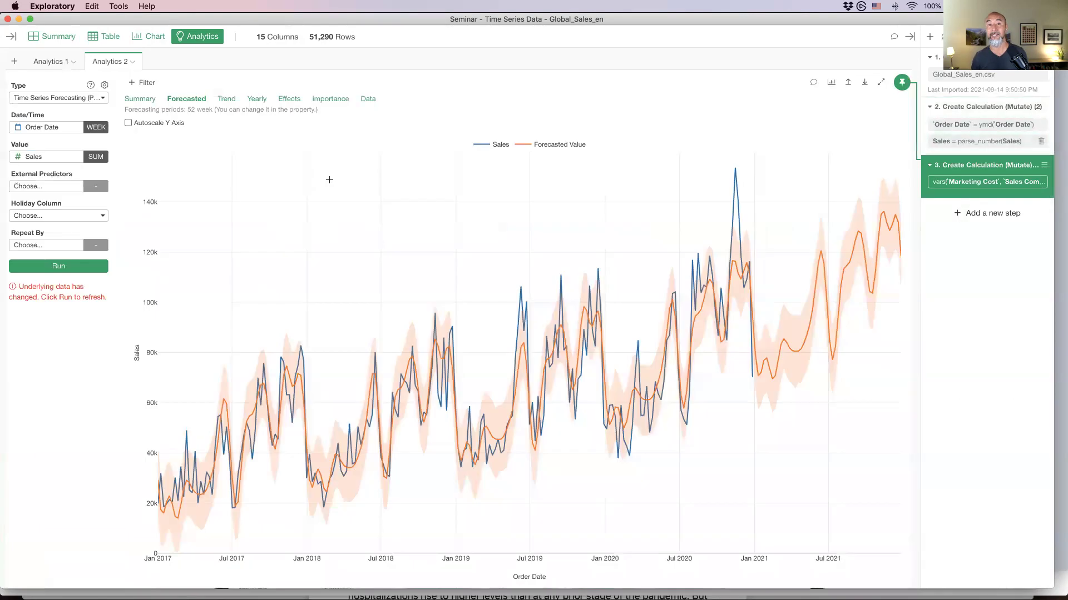
pyautogui.click(39, 184)
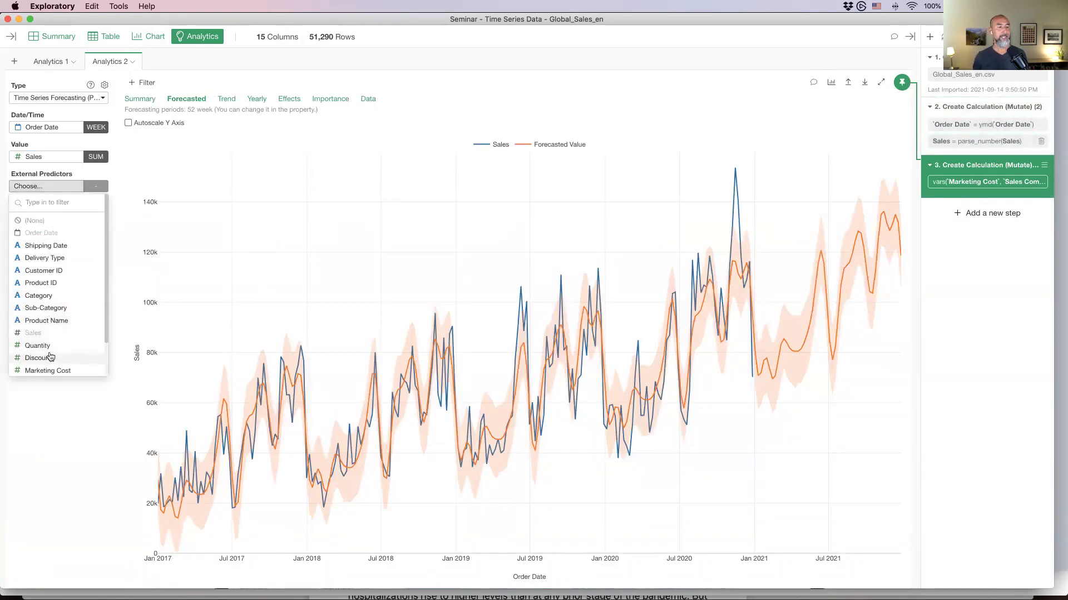
pyautogui.scroll(-2, 47, 355)
pyautogui.click(48, 332)
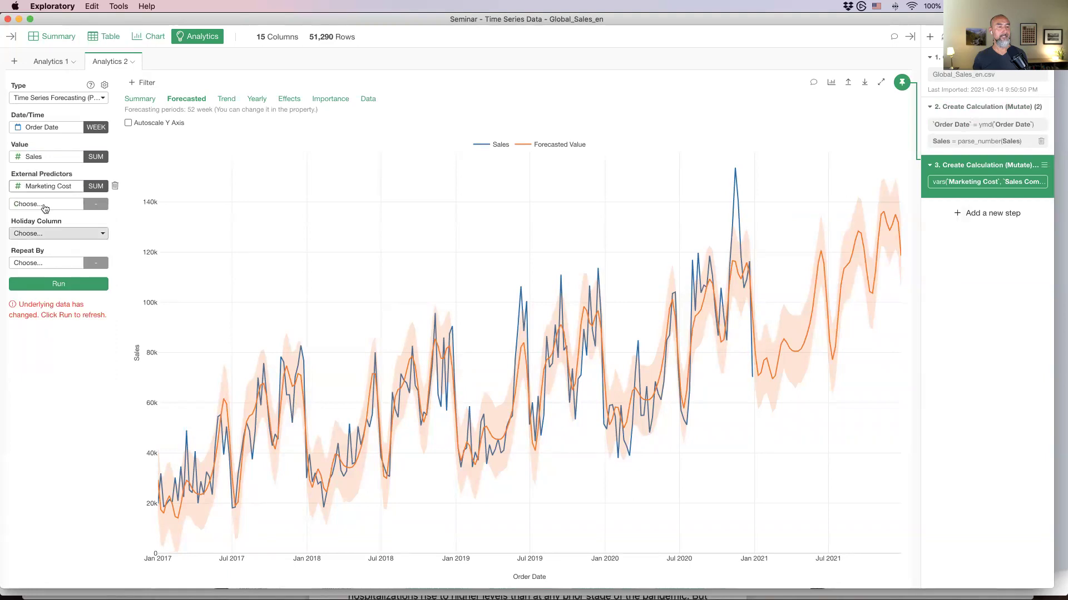
pyautogui.click(43, 204)
pyautogui.scroll(-2, 48, 368)
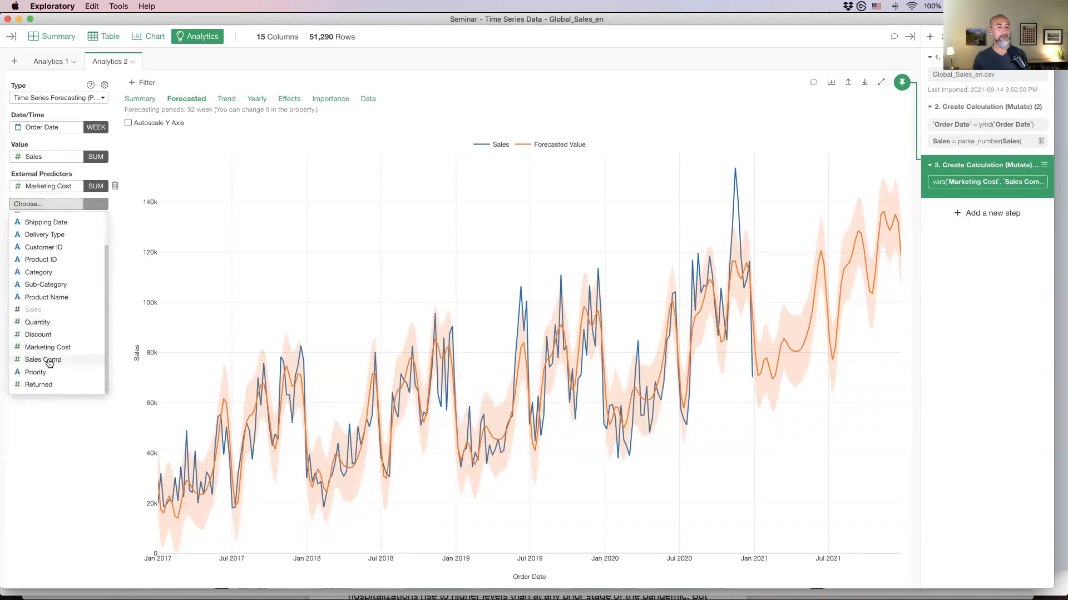
pyautogui.click(49, 360)
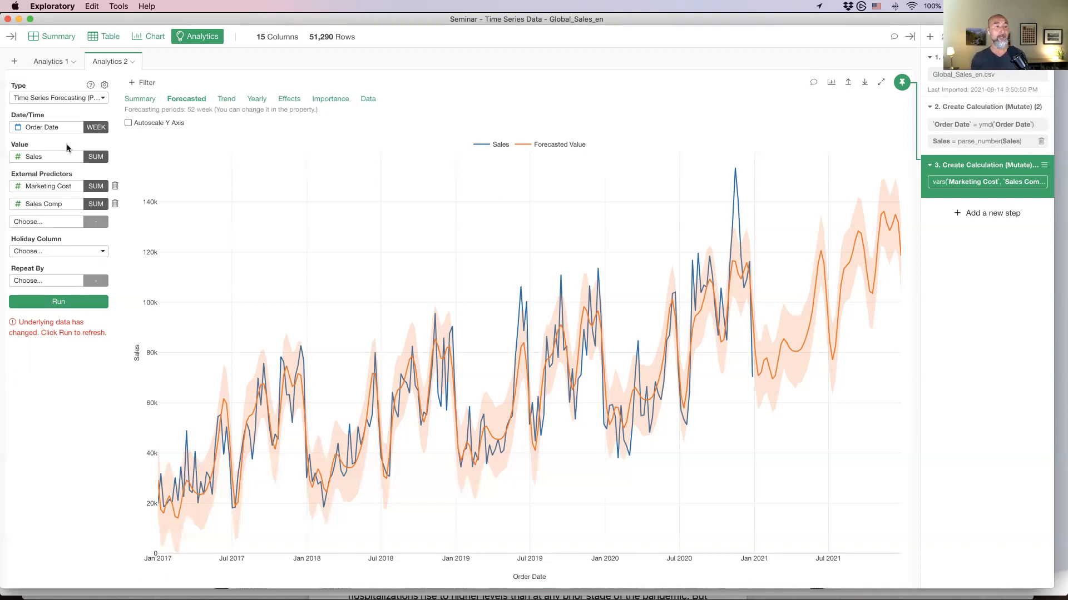
pyautogui.click(54, 311)
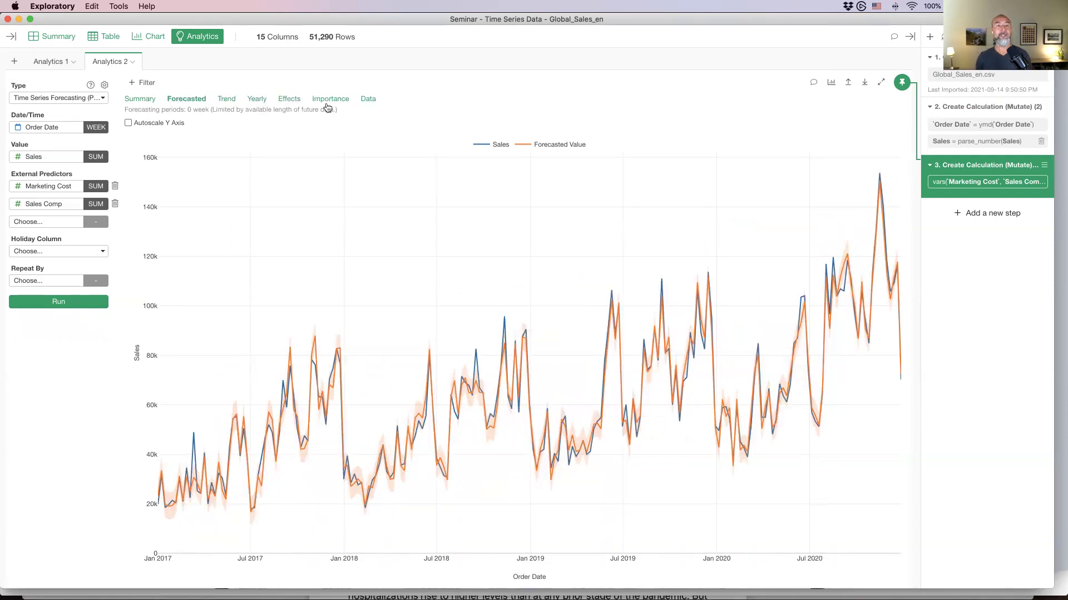
# - Examine the forecast's Effects lines for trend, seasonality and the external predictors, and view the variable Importance result
pyautogui.click(288, 103)
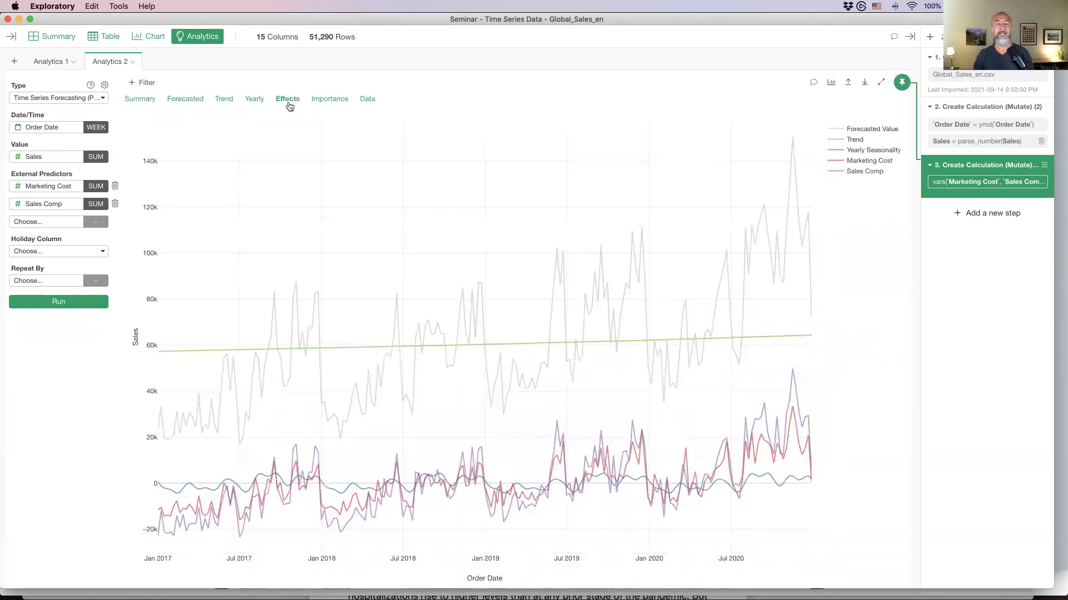
pyautogui.moveTo(315, 347)
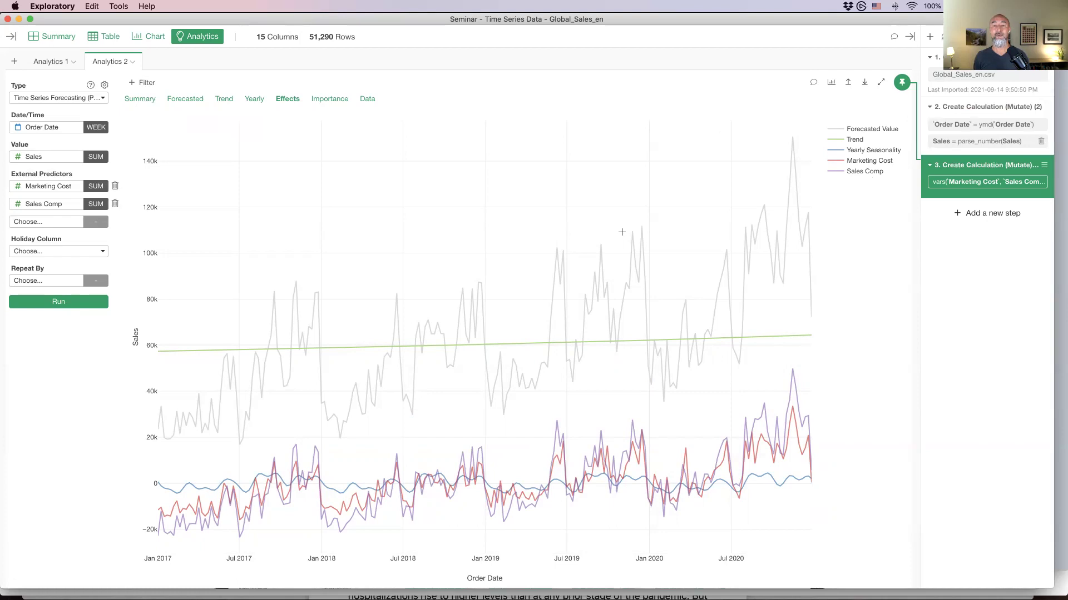
pyautogui.moveTo(639, 233)
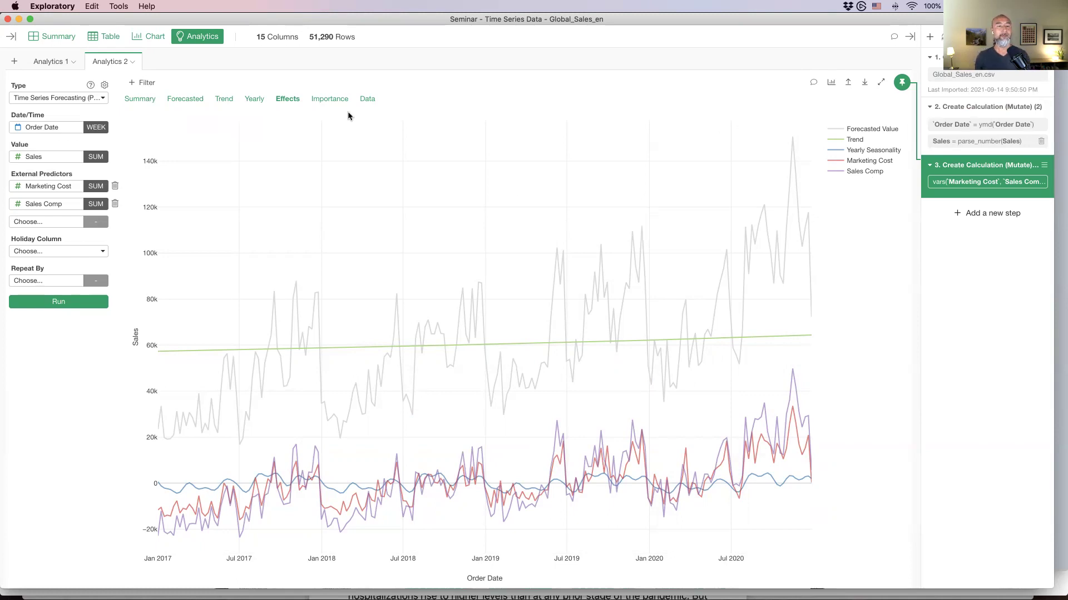
pyautogui.click(327, 99)
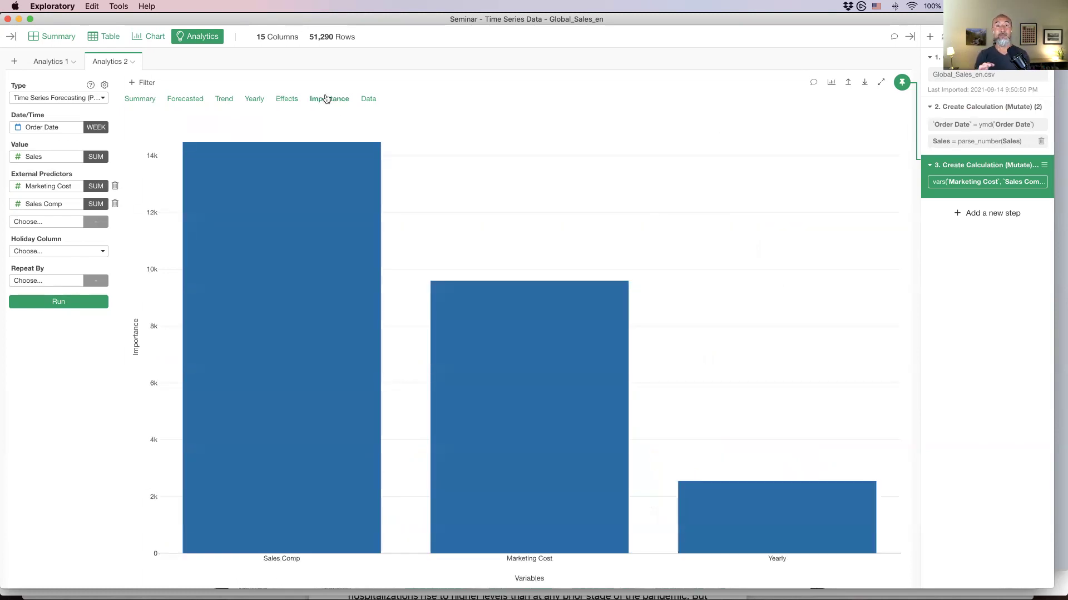
# - Examine the Importance bars for Sales Comp, Marketing Cost and Yearly, and view the forecast's Summary metrics
pyautogui.moveTo(255, 282)
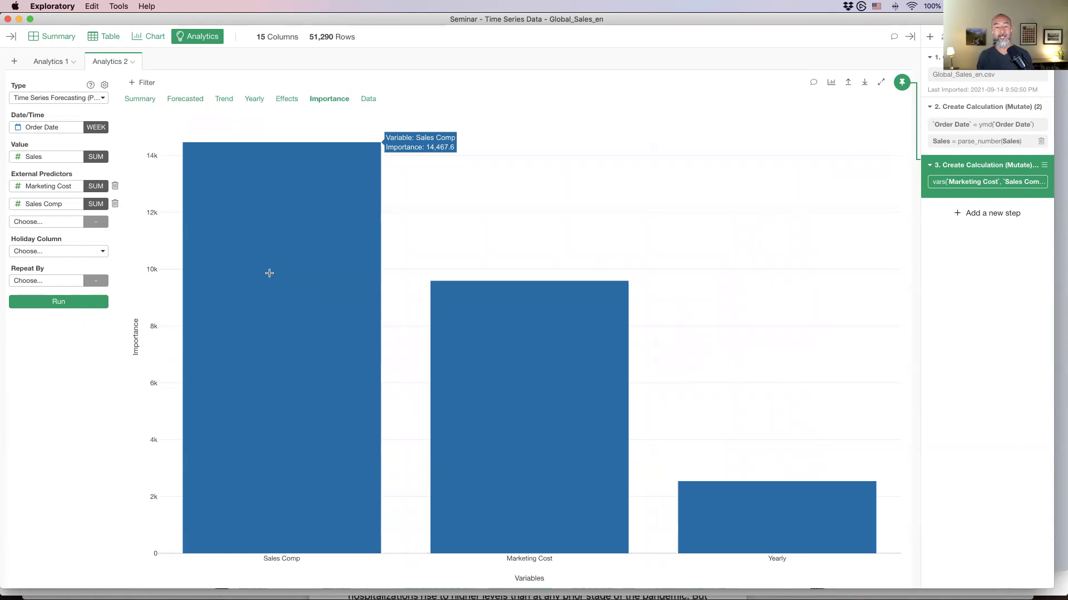
pyautogui.moveTo(514, 429)
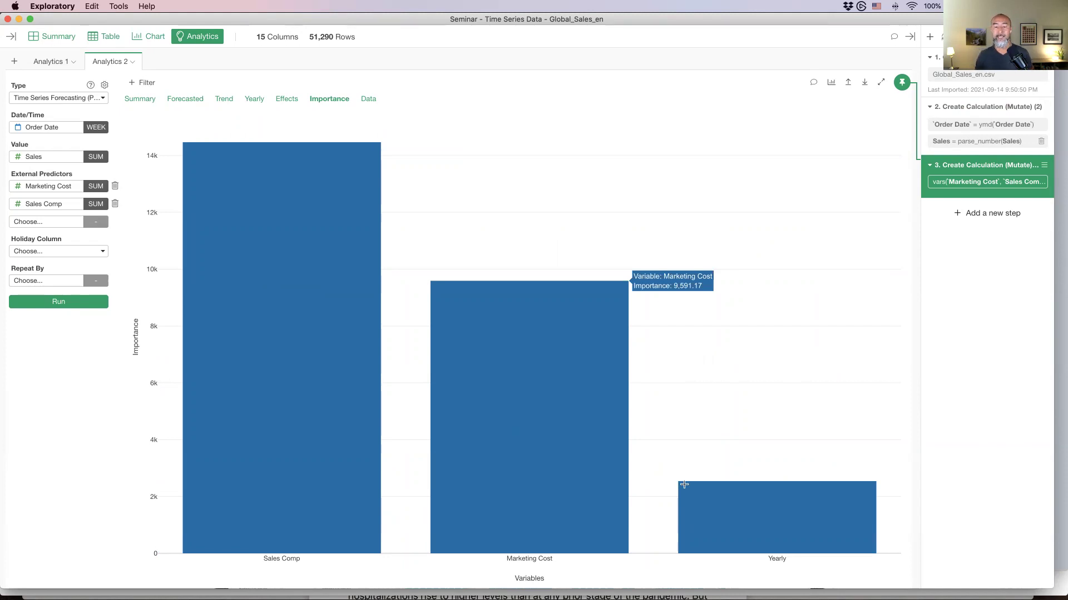
pyautogui.moveTo(744, 502)
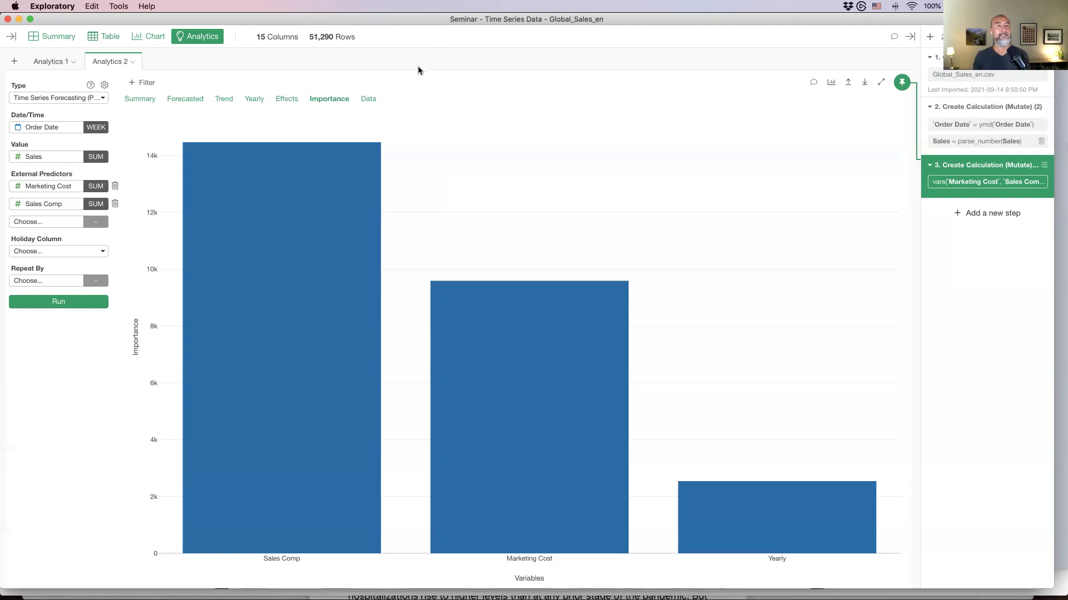
pyautogui.click(150, 100)
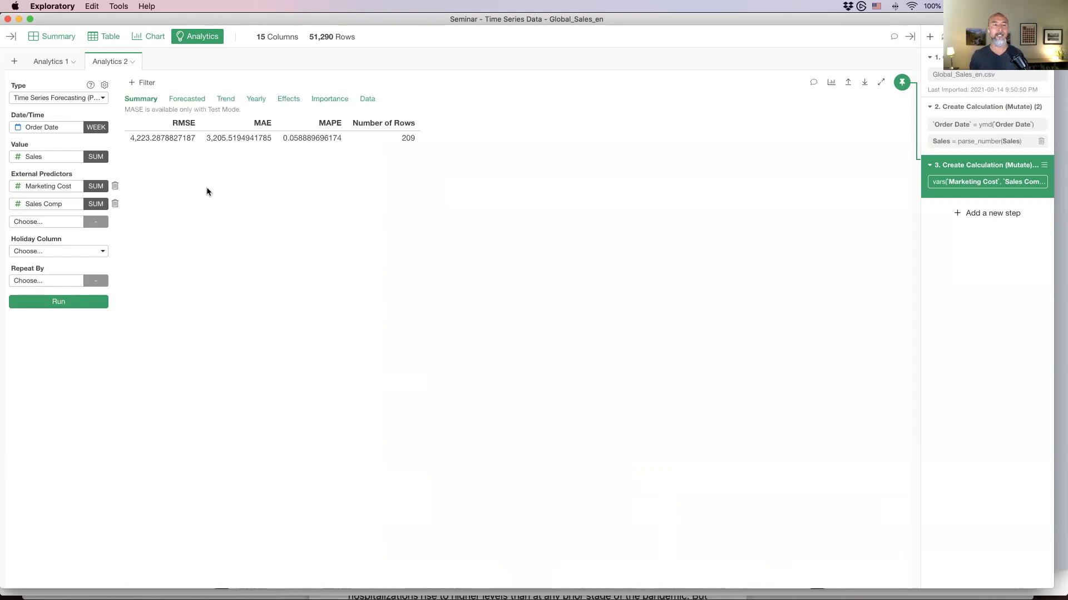
# - Switch to Keynote and play the time-series-analysis-en.key presentation from slide 88
pyautogui.press('super+Tab')
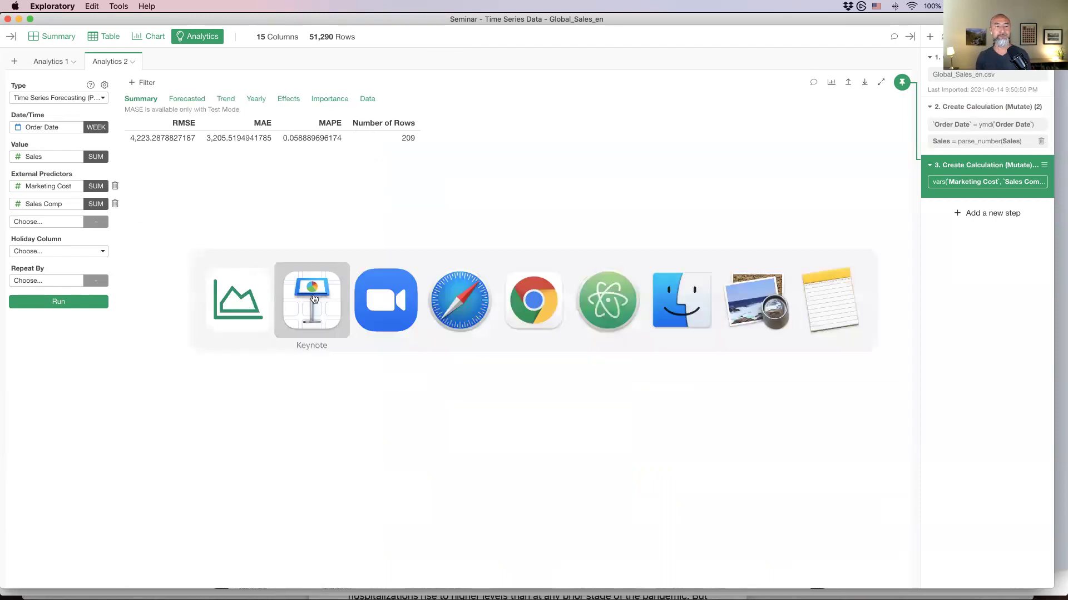
pyautogui.scroll(-10, 54, 426)
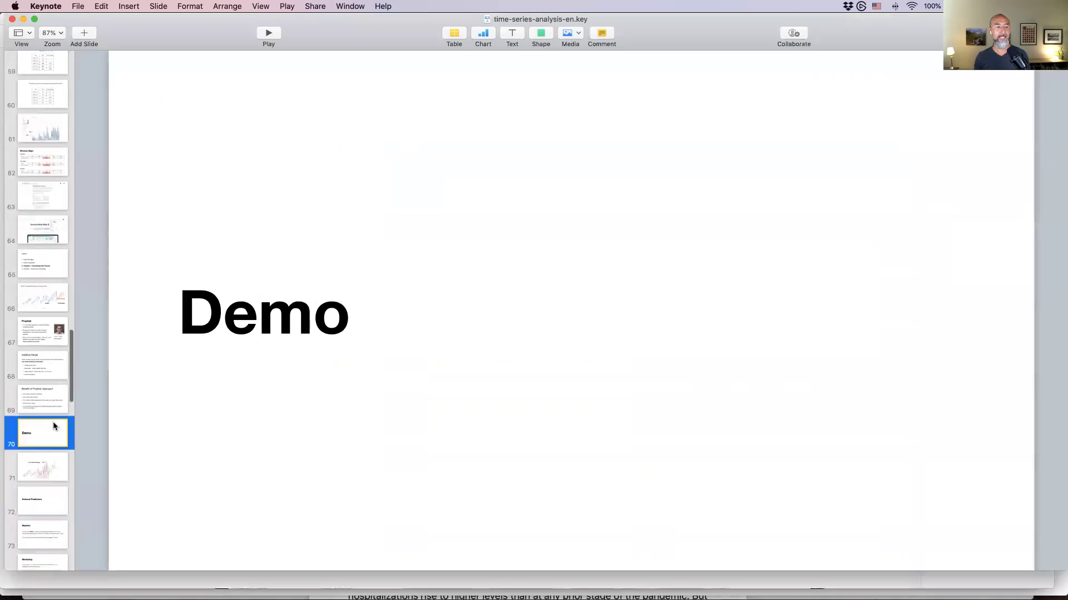
pyautogui.scroll(-7, 54, 426)
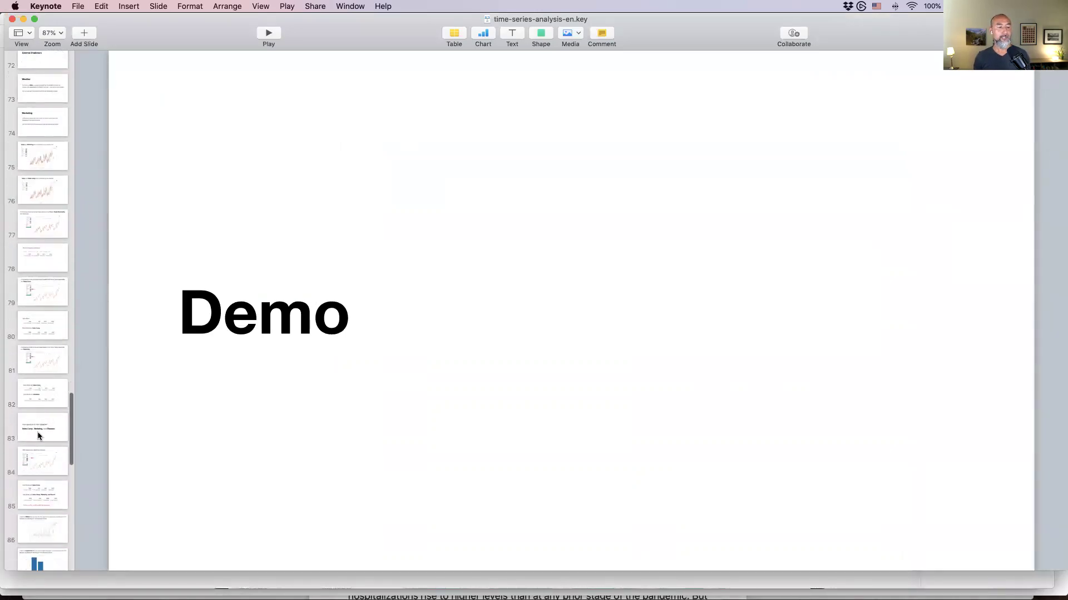
pyautogui.scroll(-5, 39, 442)
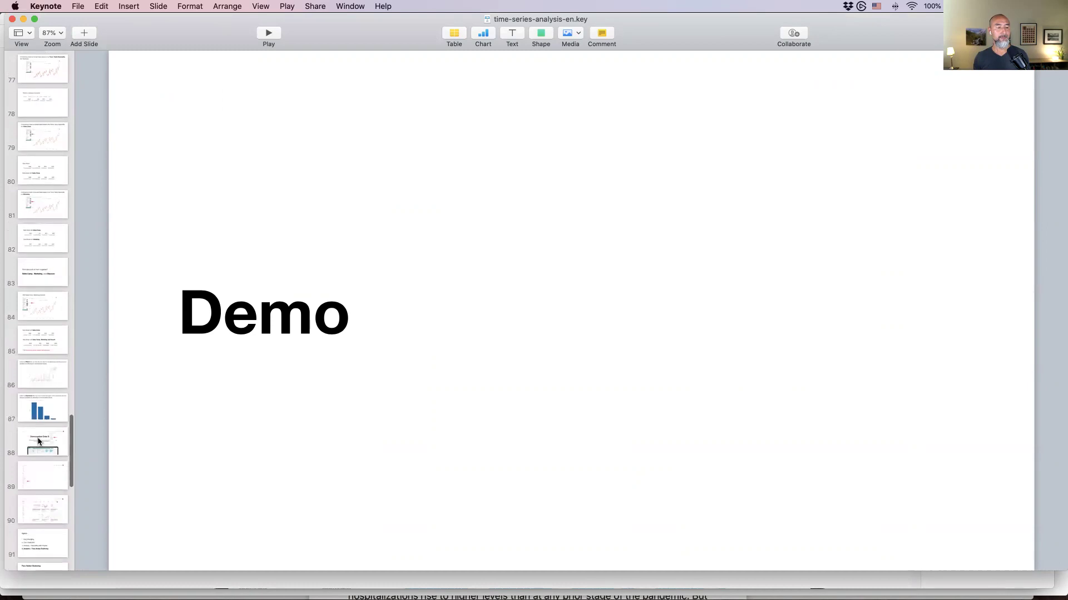
pyautogui.click(39, 443)
pyautogui.click(269, 33)
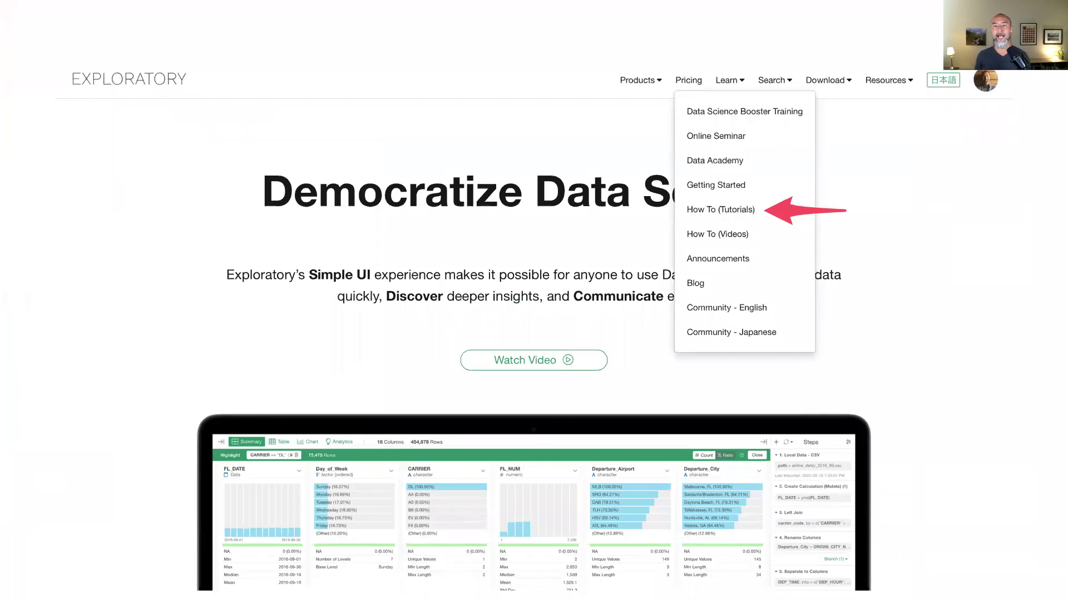
# - Advance the slideshow past the Prophet tutorial and Agenda slides to Time Series Clustering, and end it
pyautogui.press('Right')
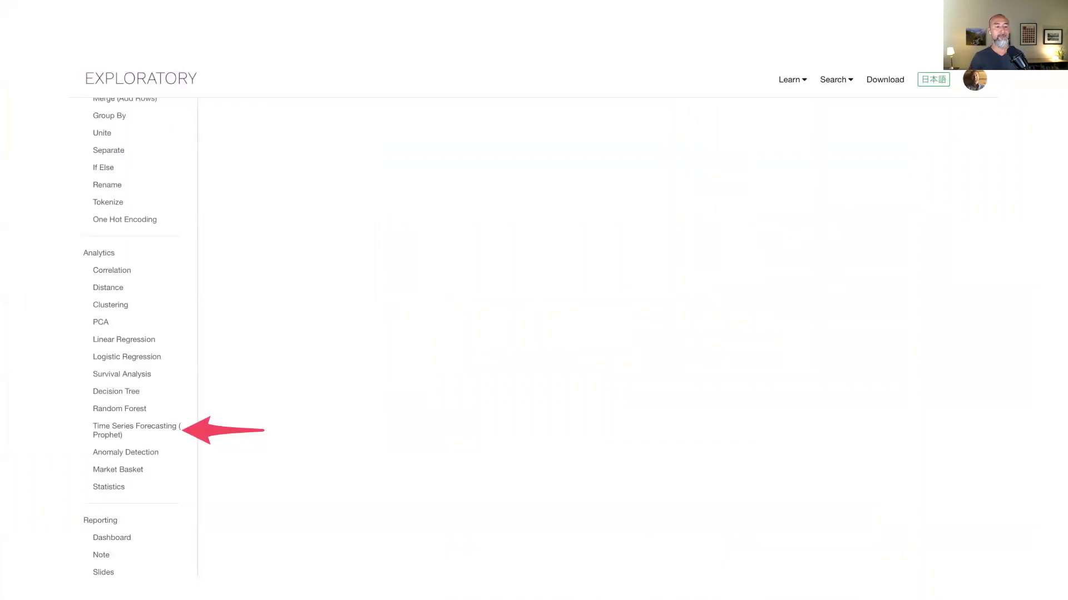
pyautogui.press('Right')
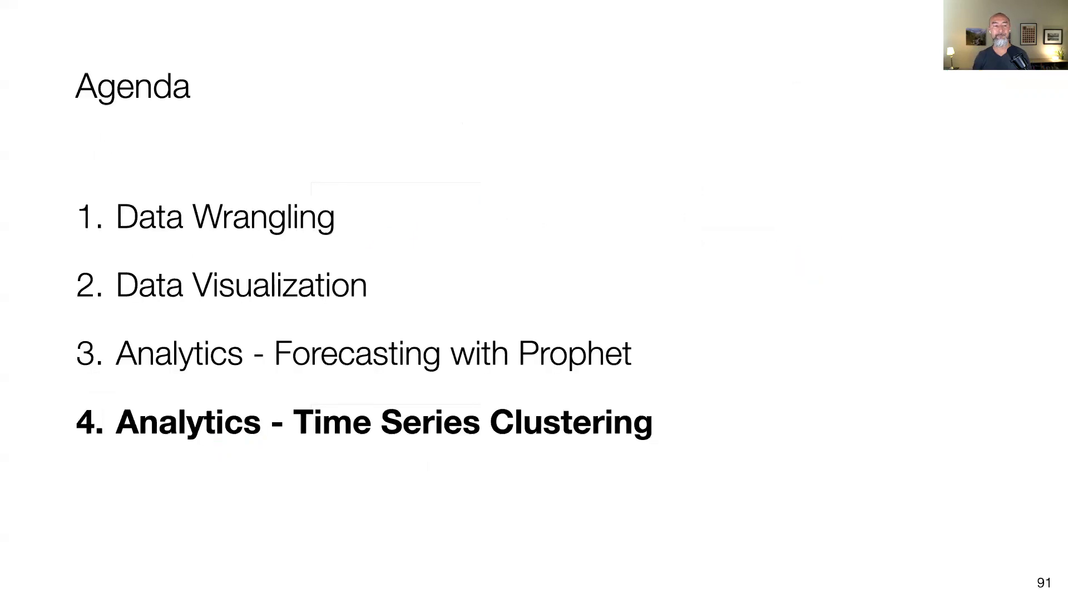
pyautogui.press('Right')
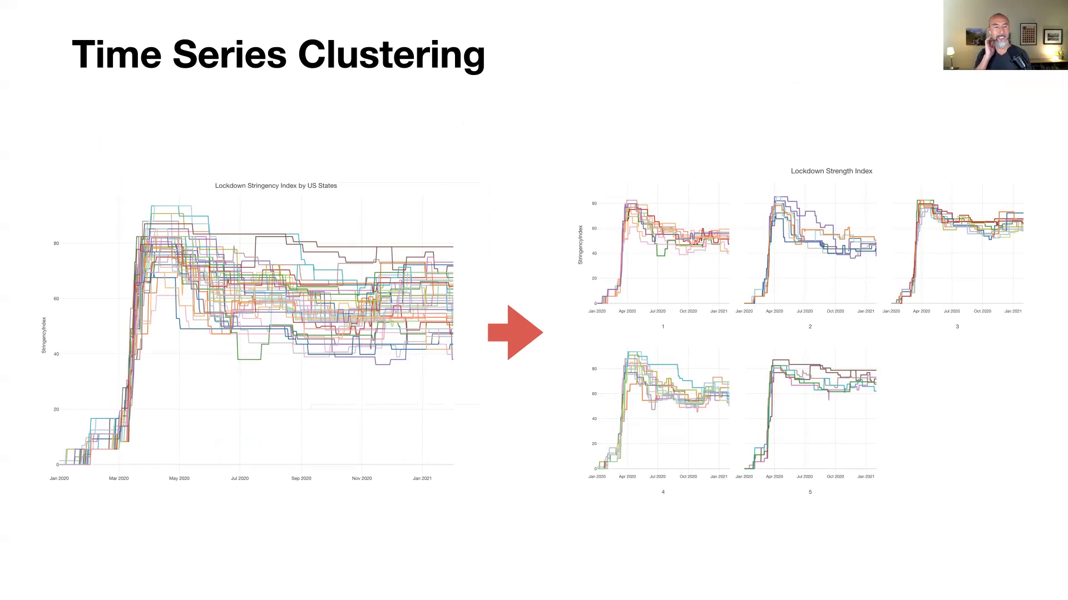
pyautogui.press('Escape')
# - Switch back to Exploratory, open the line chart of the Apple_Mobility_Trends_US data frame and collapse the sidebar
pyautogui.press('super+Tab')
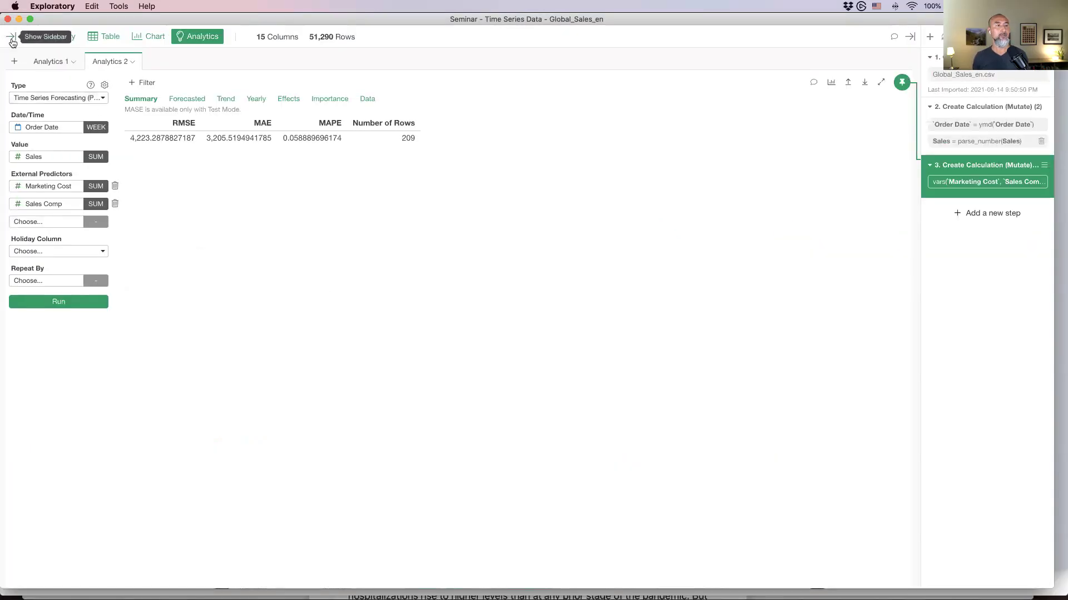
pyautogui.click(12, 38)
pyautogui.click(61, 96)
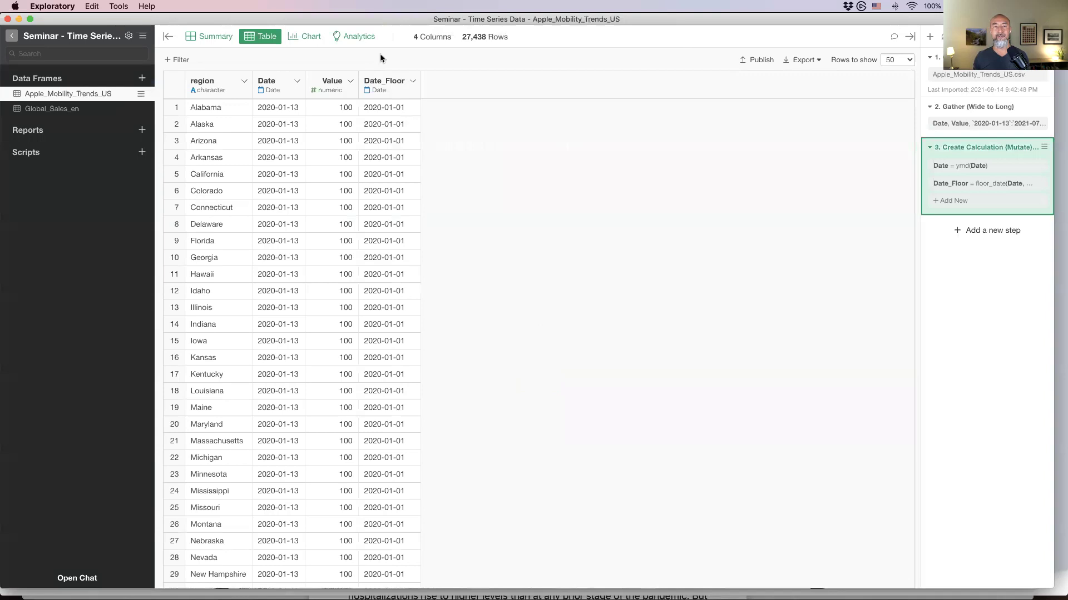
pyautogui.click(304, 37)
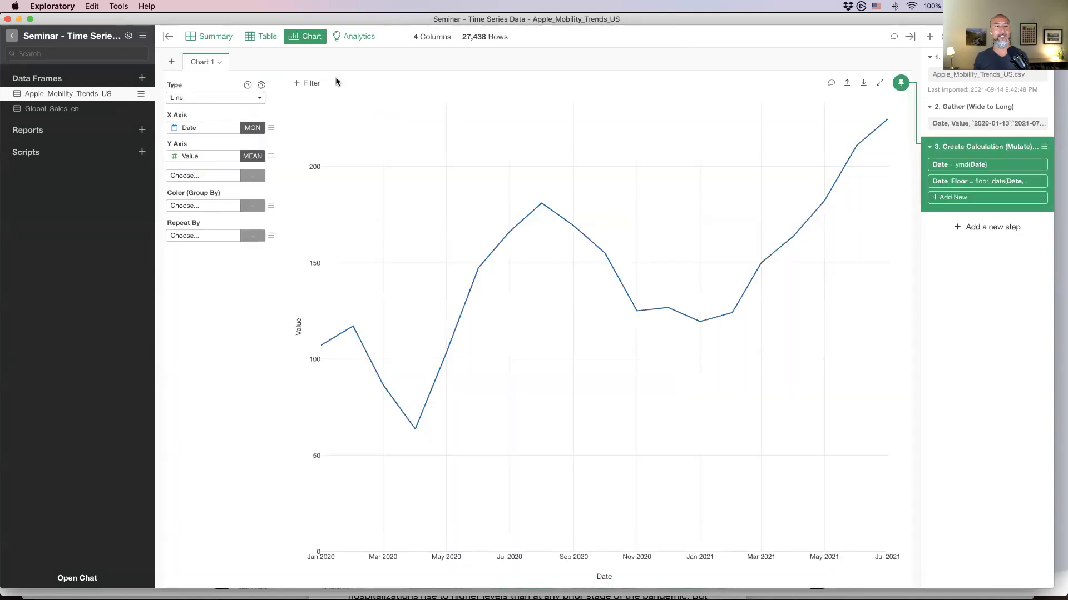
pyautogui.click(167, 36)
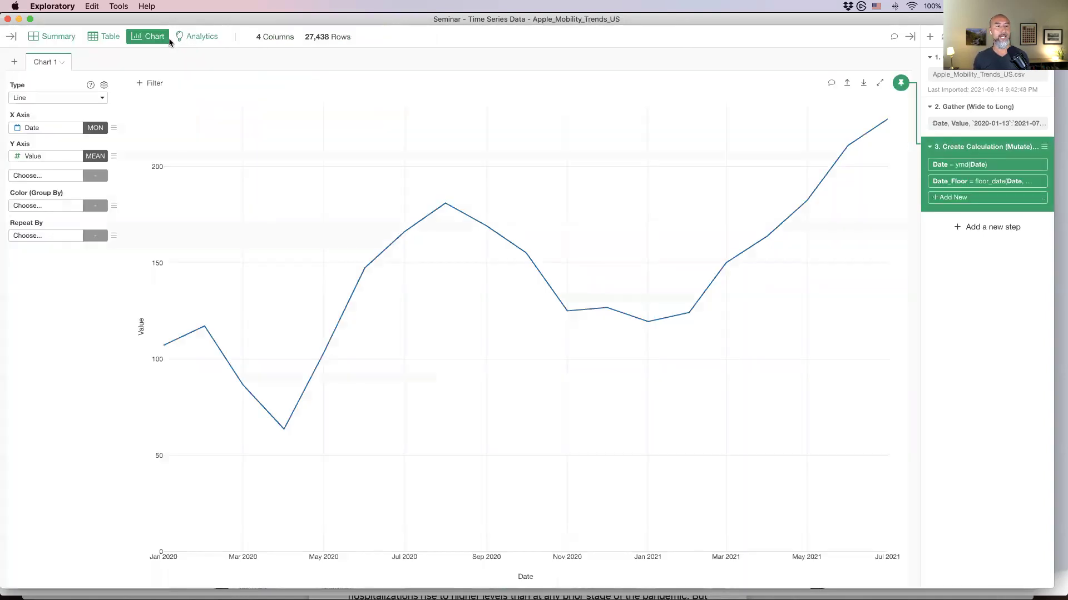
# - Set the line chart's Date axis to Week and color the lines by region, adding all 51 values
pyautogui.click(95, 128)
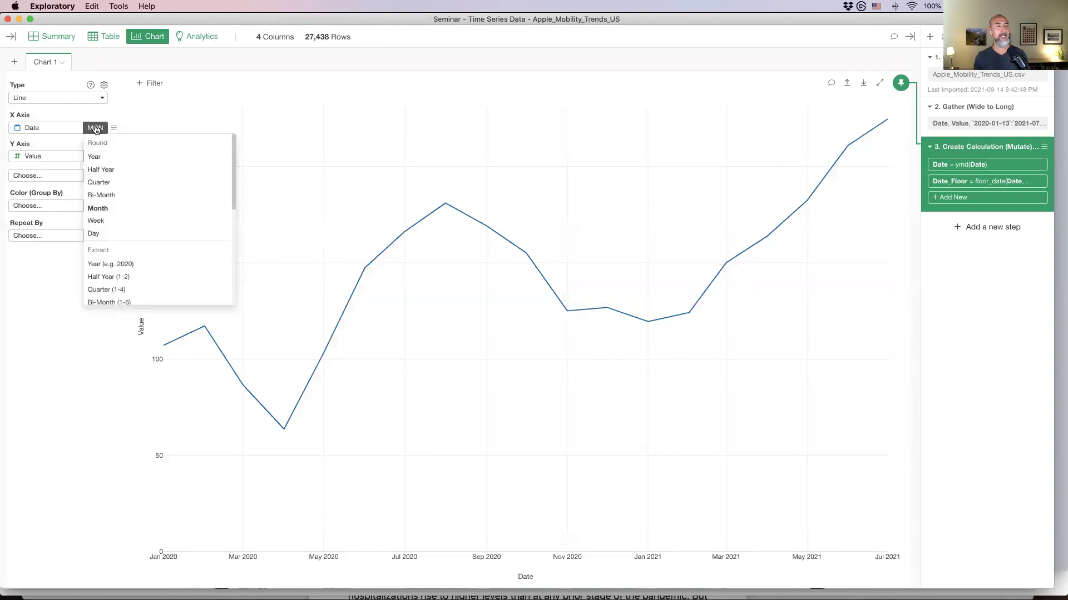
pyautogui.click(113, 220)
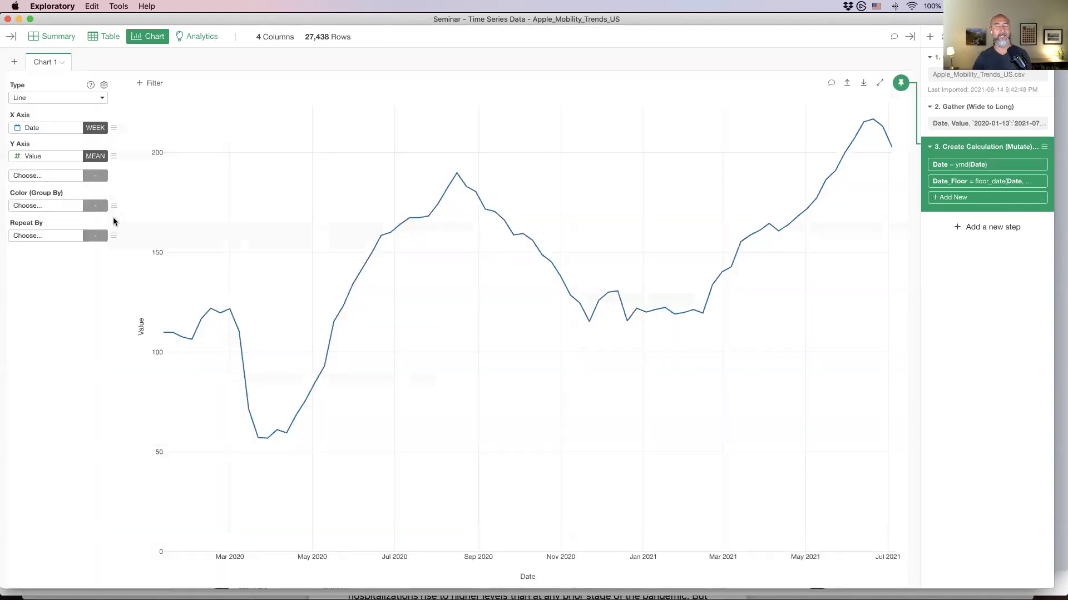
pyautogui.click(39, 206)
pyautogui.click(45, 254)
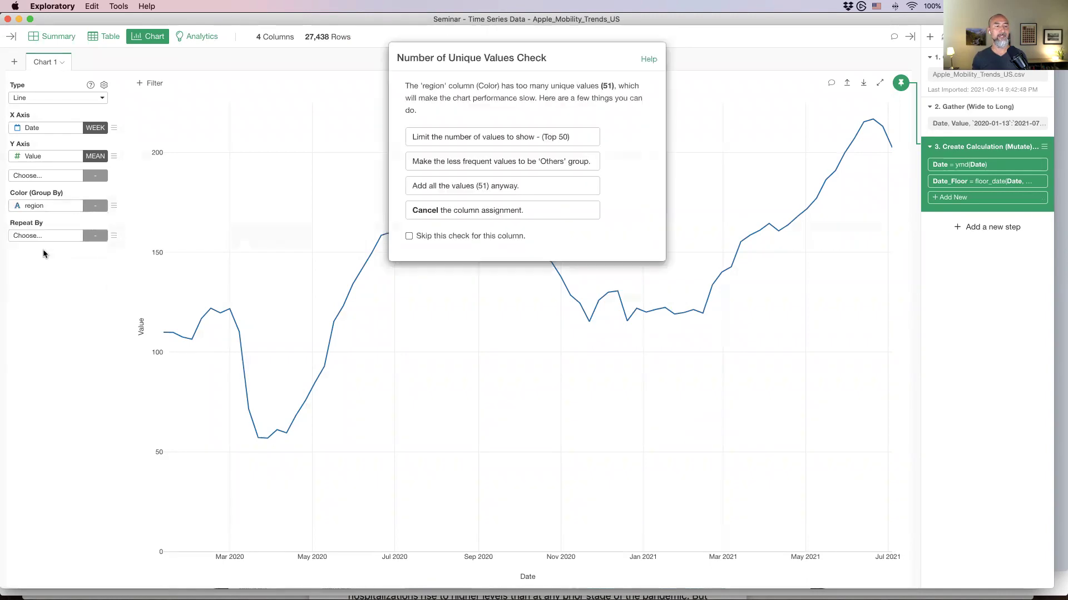
pyautogui.click(514, 189)
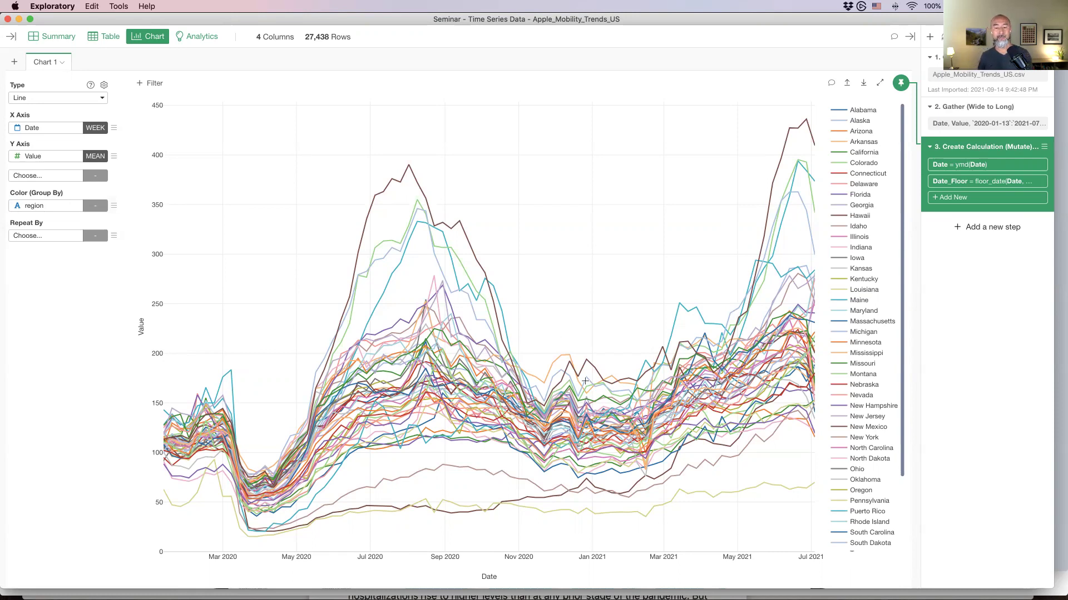
pyautogui.moveTo(634, 518)
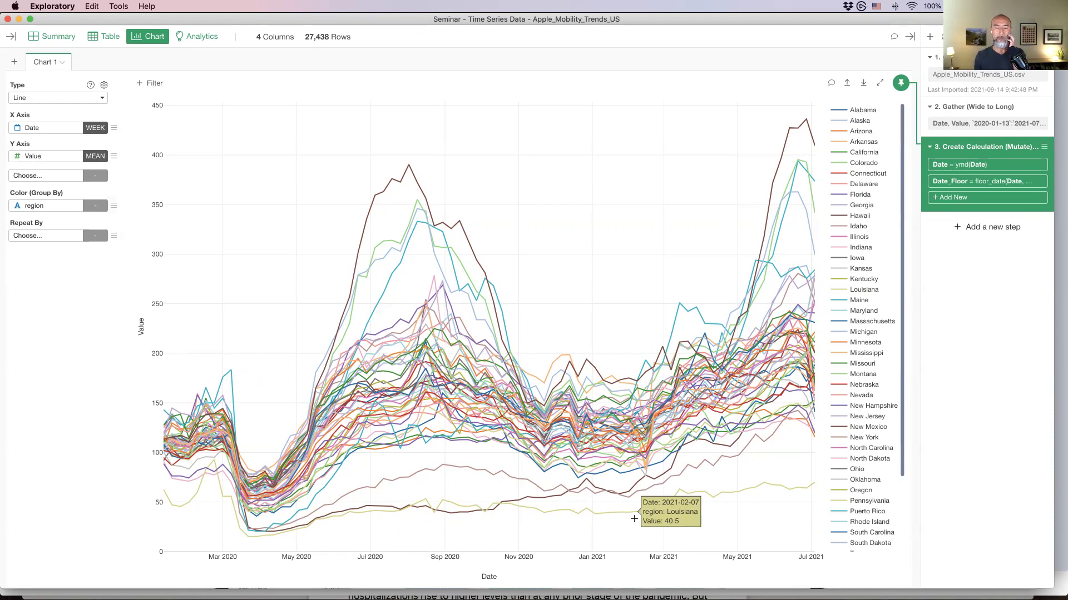
# - Set up a Time Series Clustering analysis for the mobility data and move its pin to the third data step
pyautogui.click(211, 43)
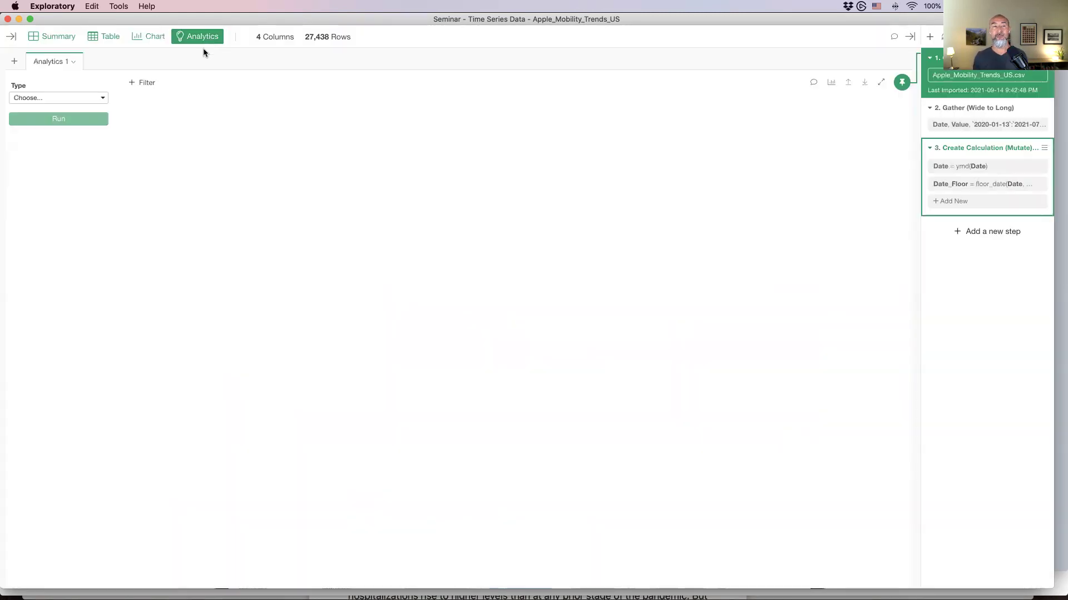
pyautogui.click(54, 97)
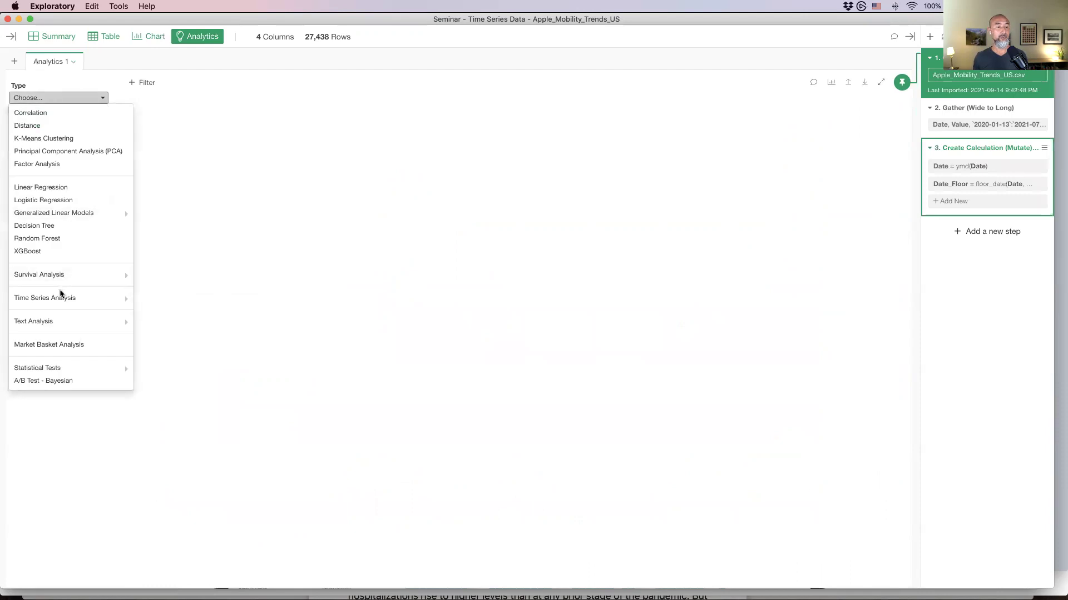
pyautogui.moveTo(61, 301)
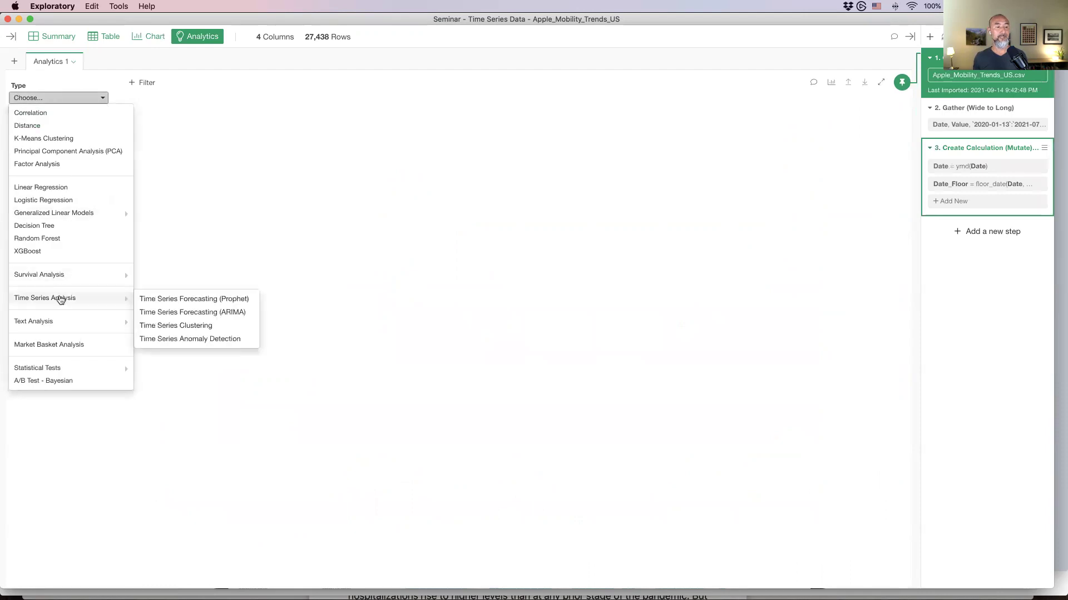
pyautogui.click(177, 330)
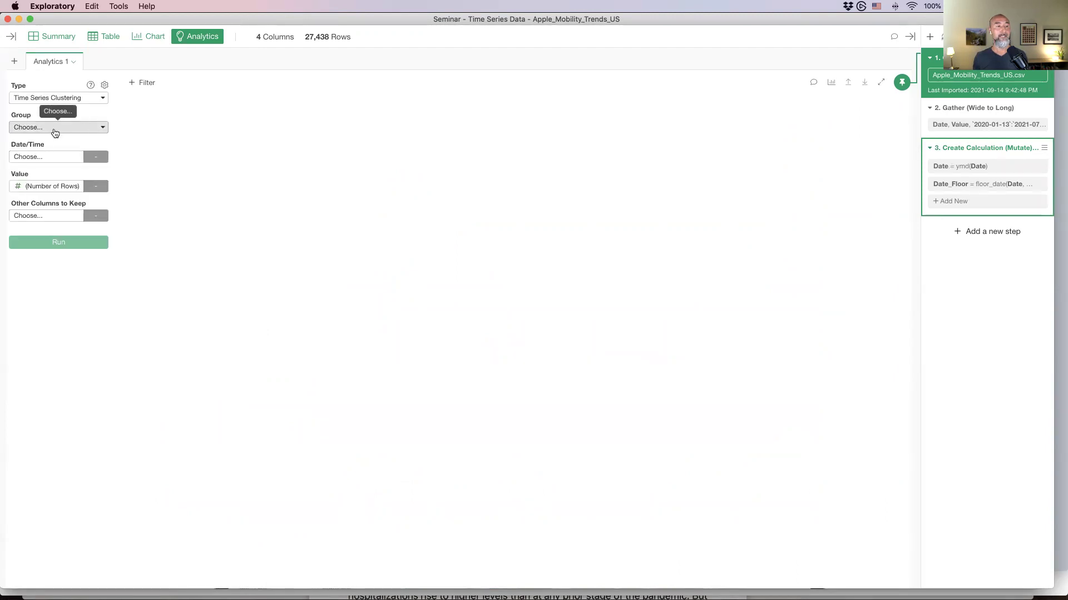
pyautogui.click(37, 129)
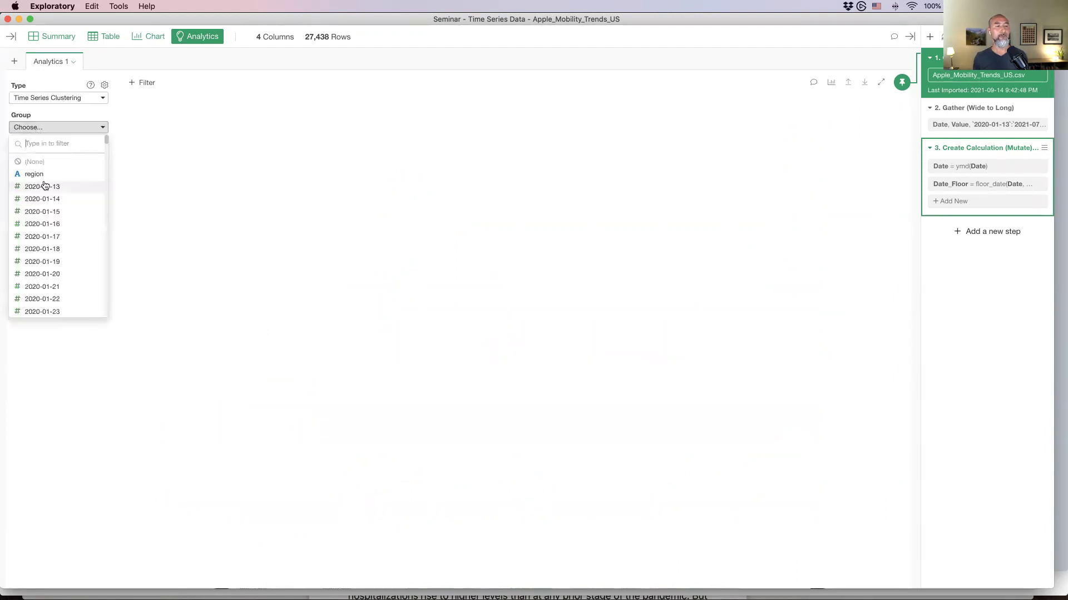
pyautogui.click(365, 149)
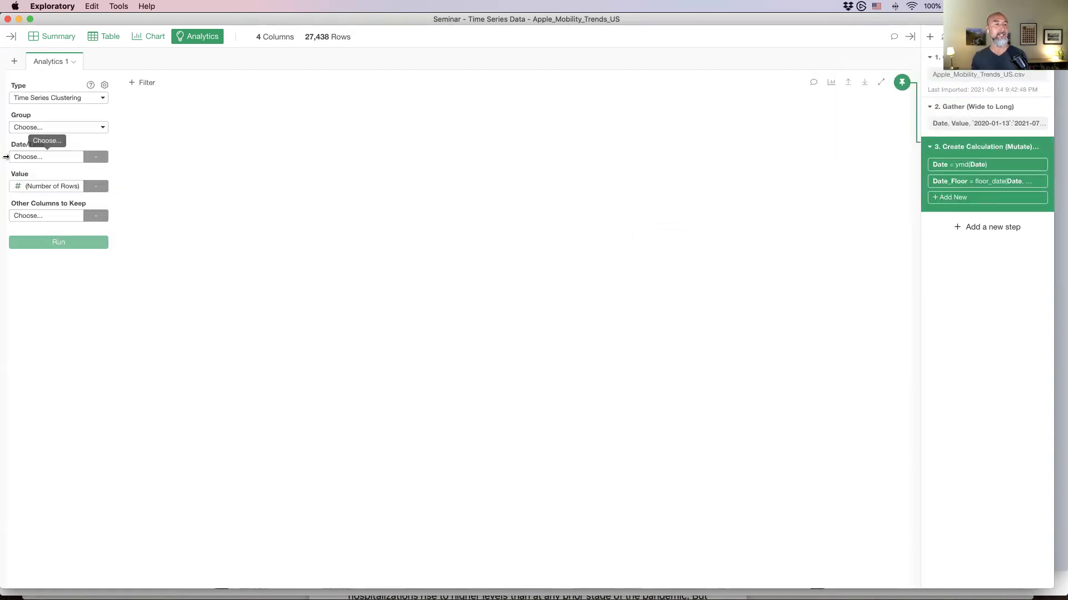
# - Group the clustering by region and assign Date as its Date/Time column at the Week level
pyautogui.click(44, 127)
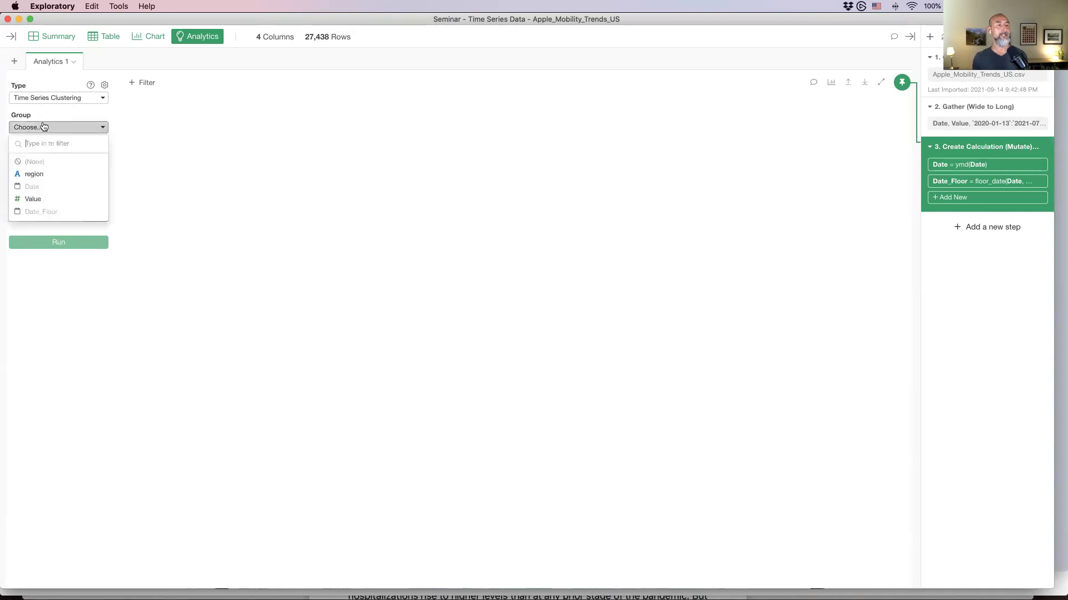
pyautogui.click(50, 176)
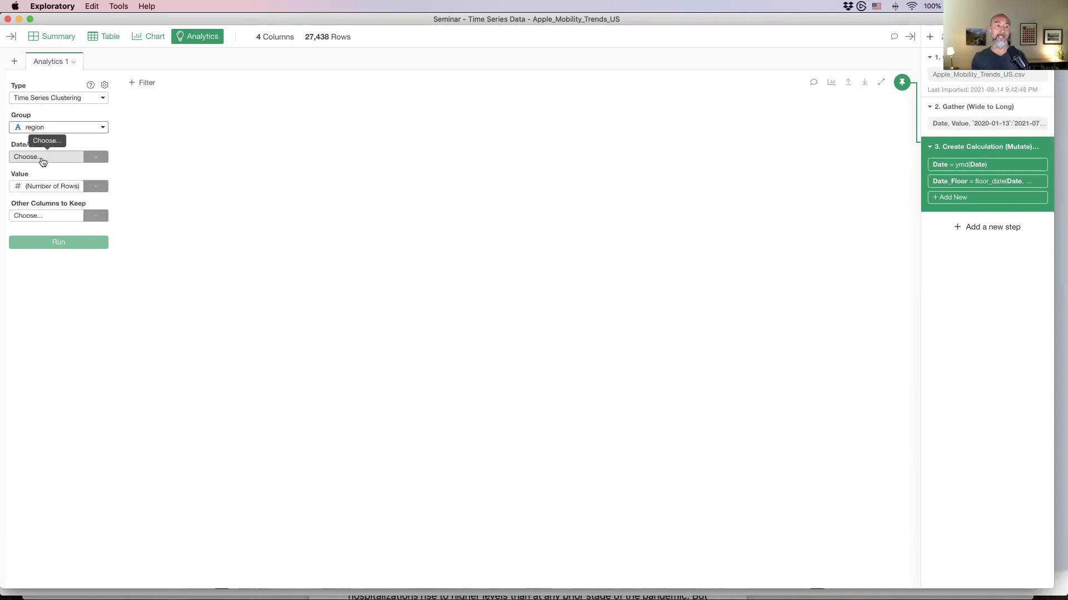
pyautogui.click(42, 158)
pyautogui.click(54, 217)
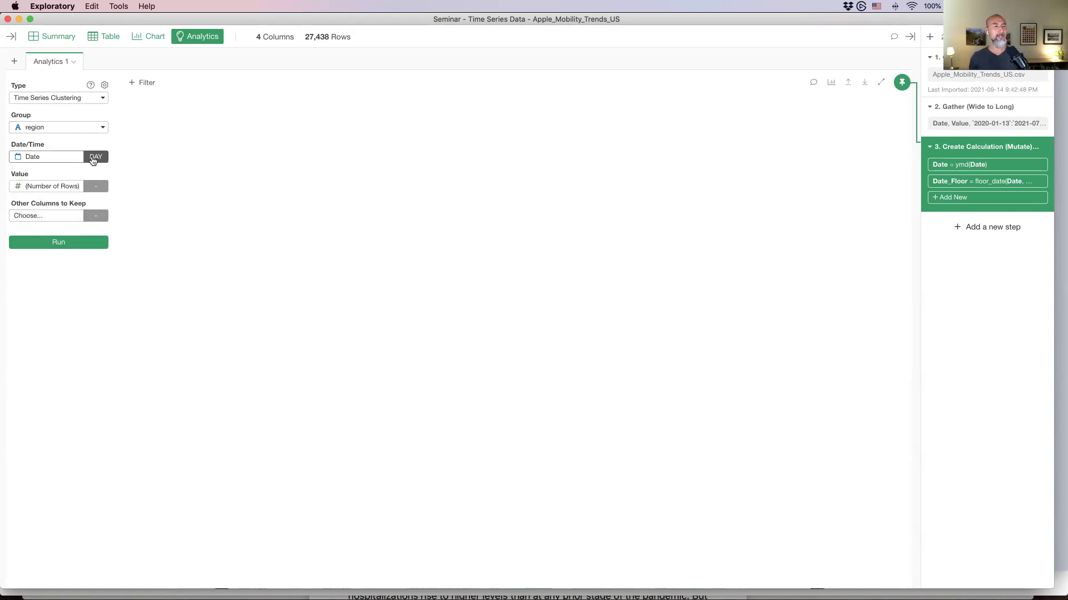
pyautogui.click(93, 159)
pyautogui.click(129, 227)
# - Assign the Value column aggregated by Mean (Average) as the clustering value and run the analysis
pyautogui.click(34, 190)
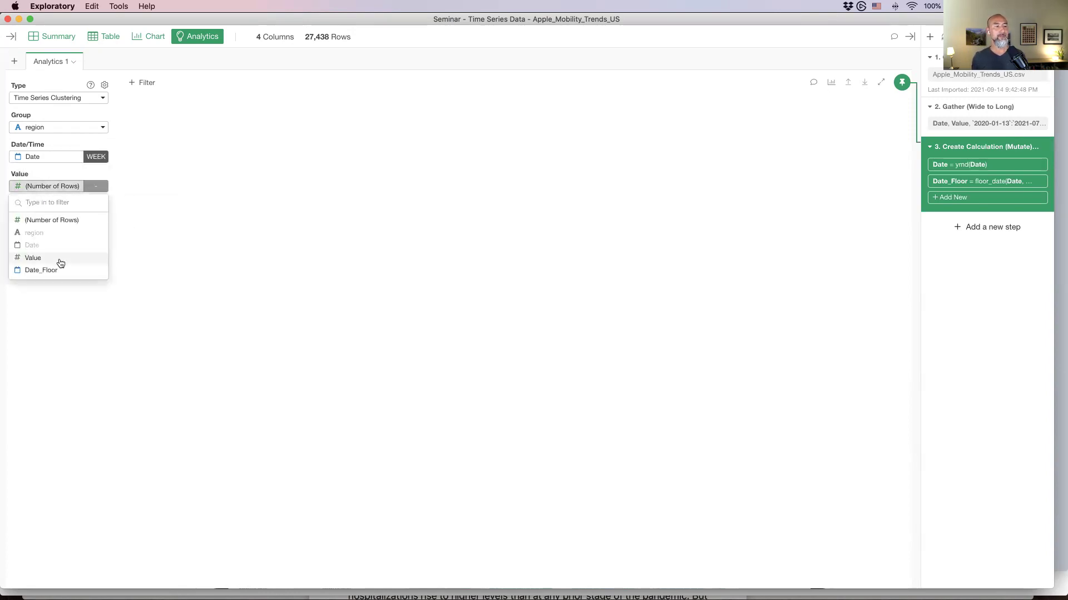
pyautogui.click(58, 257)
pyautogui.click(95, 187)
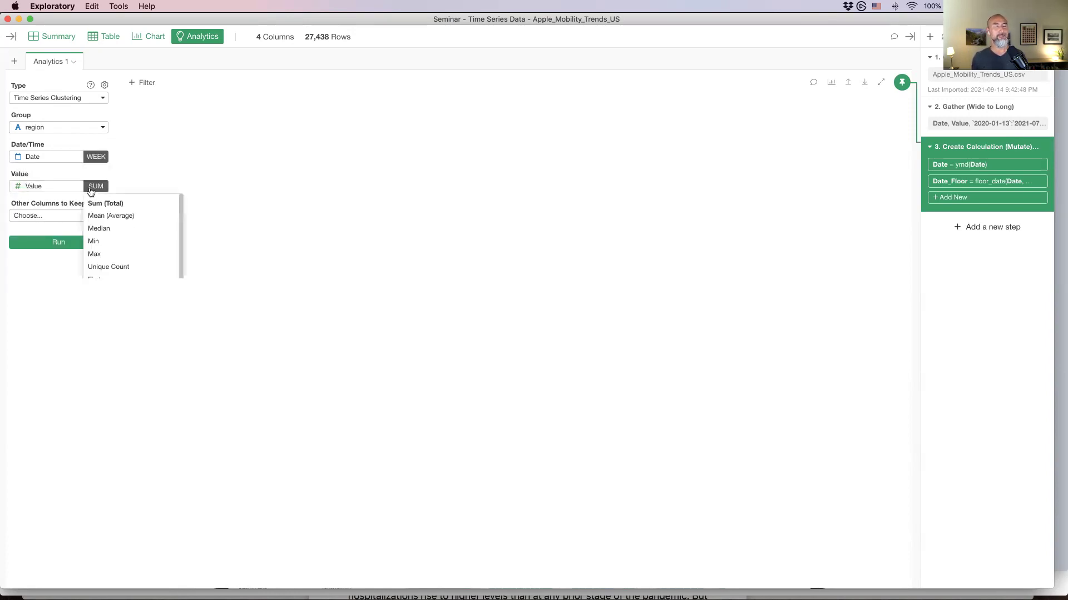
pyautogui.click(138, 221)
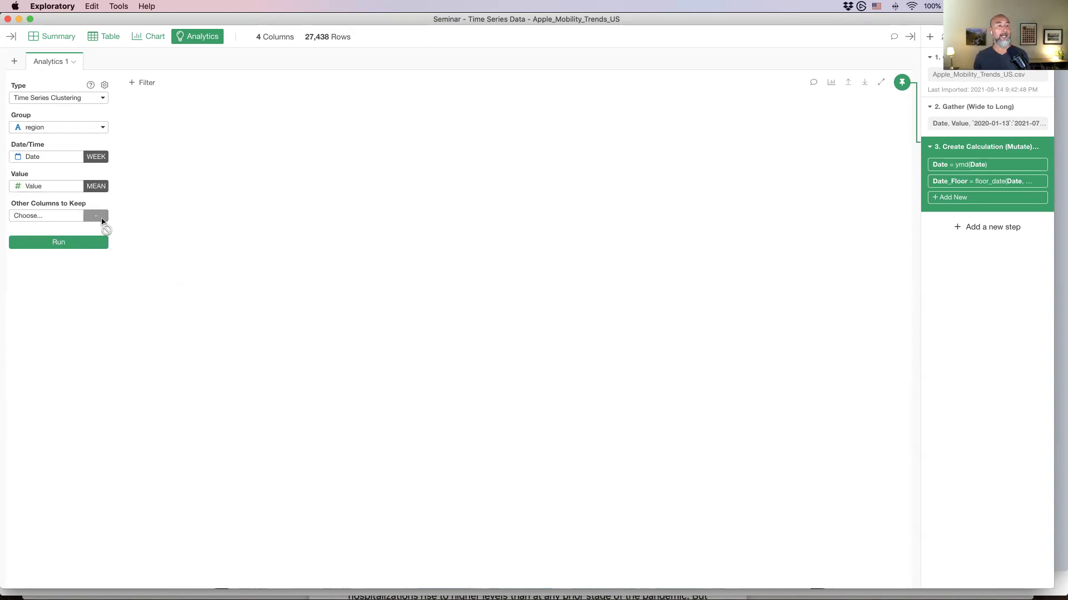
pyautogui.click(66, 243)
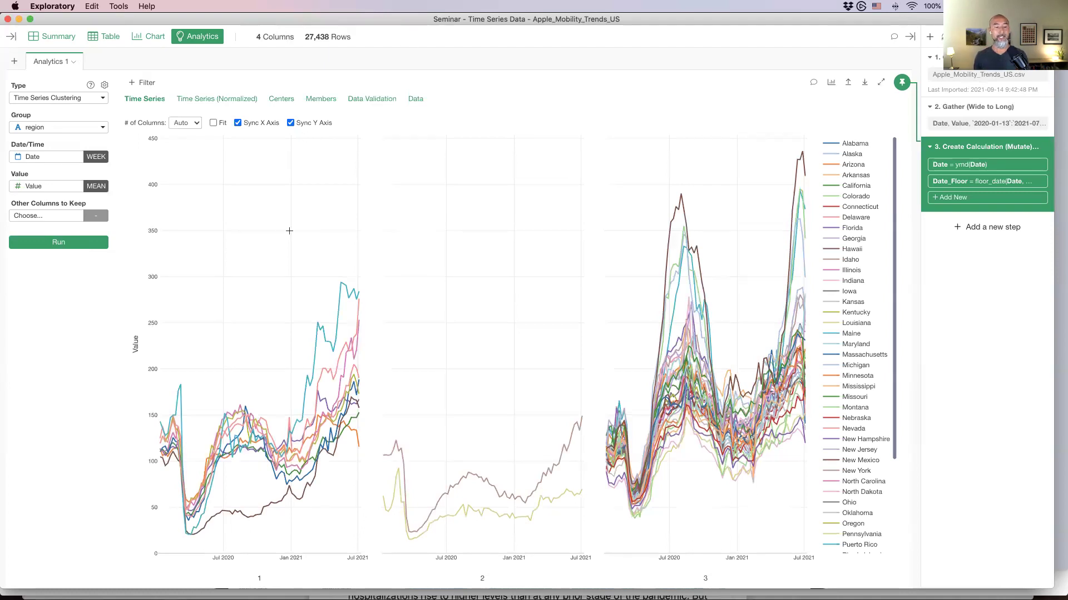
# - Set the number of clusters to 5 in the Time Series Clustering settings and apply it
pyautogui.click(104, 85)
pyautogui.click(148, 102)
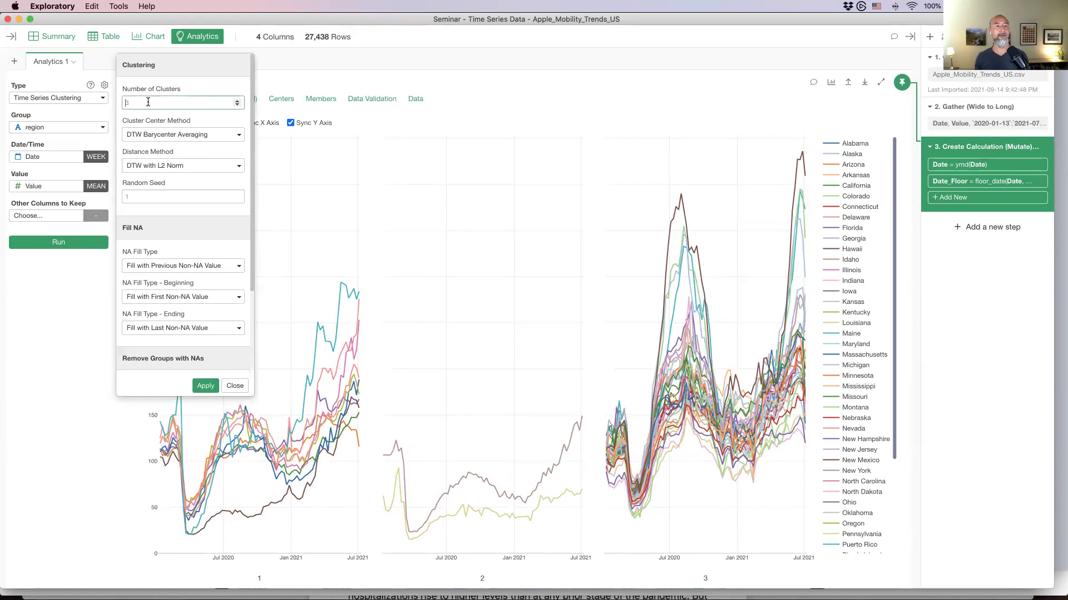
pyautogui.click(207, 383)
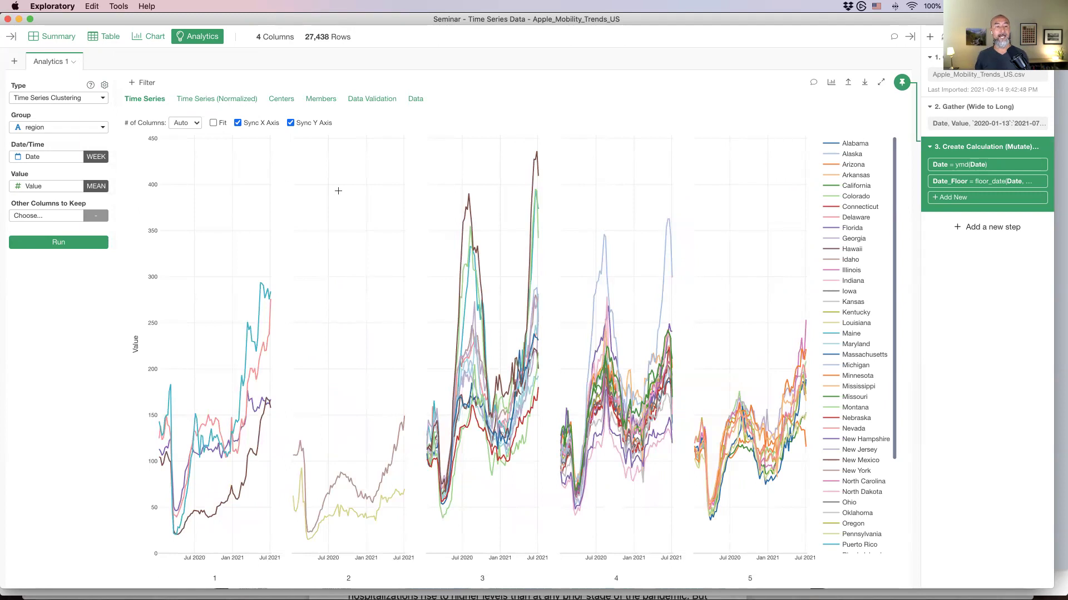
# - Arrange the cluster charts in 3 columns for both the Time Series and the Time Series (Normalized) results
pyautogui.click(187, 123)
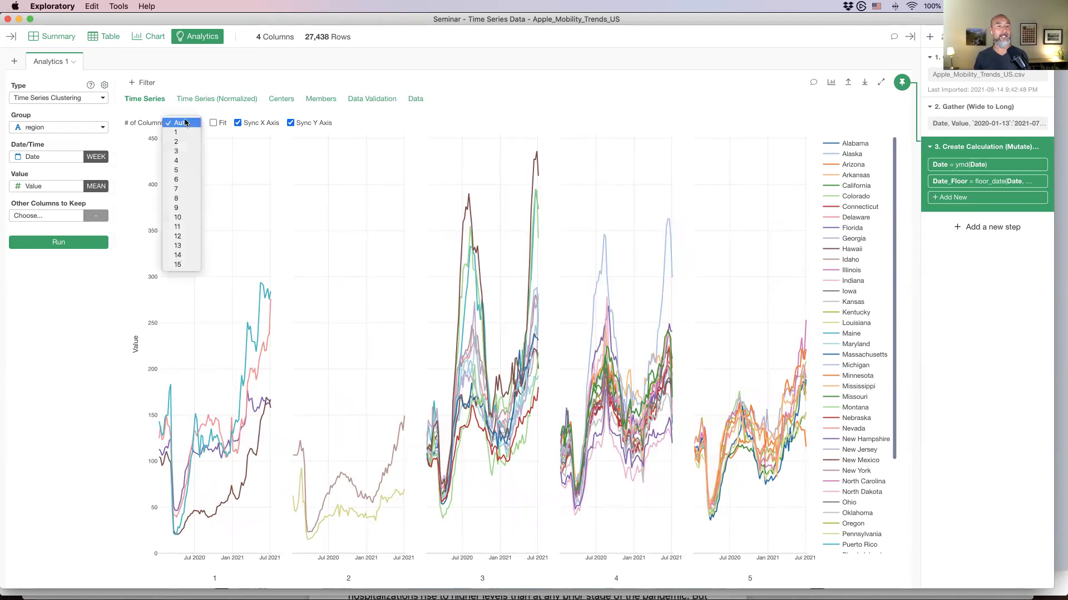
pyautogui.press('Escape')
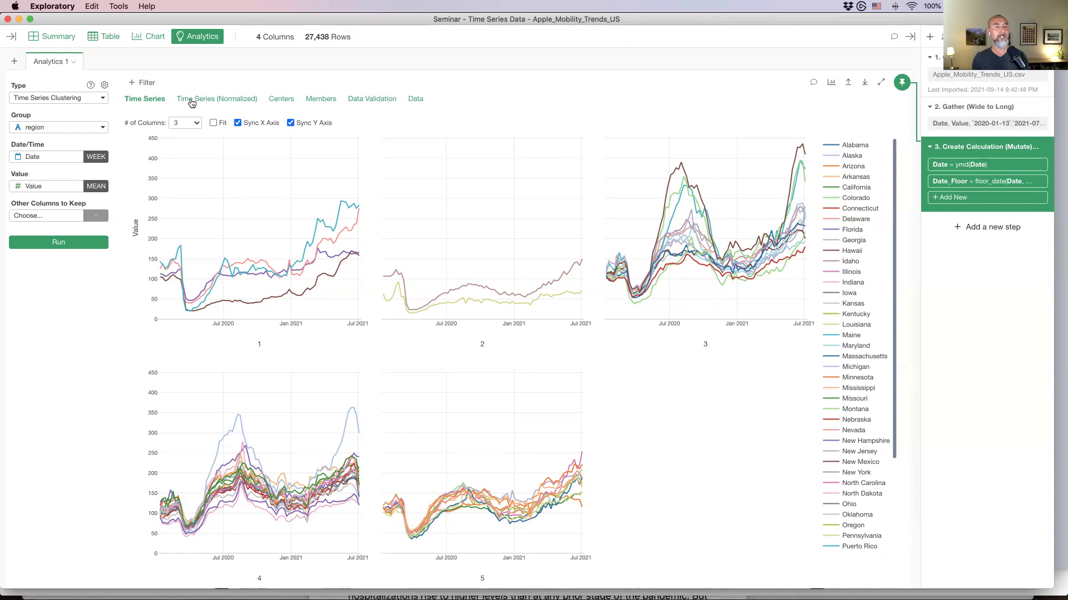
pyautogui.click(214, 100)
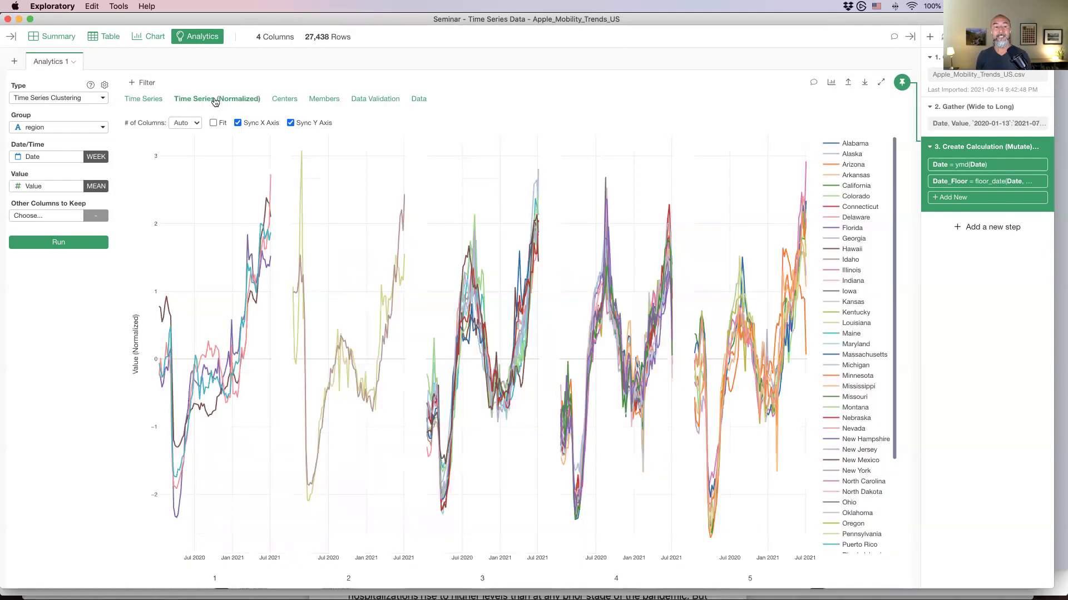
pyautogui.click(177, 123)
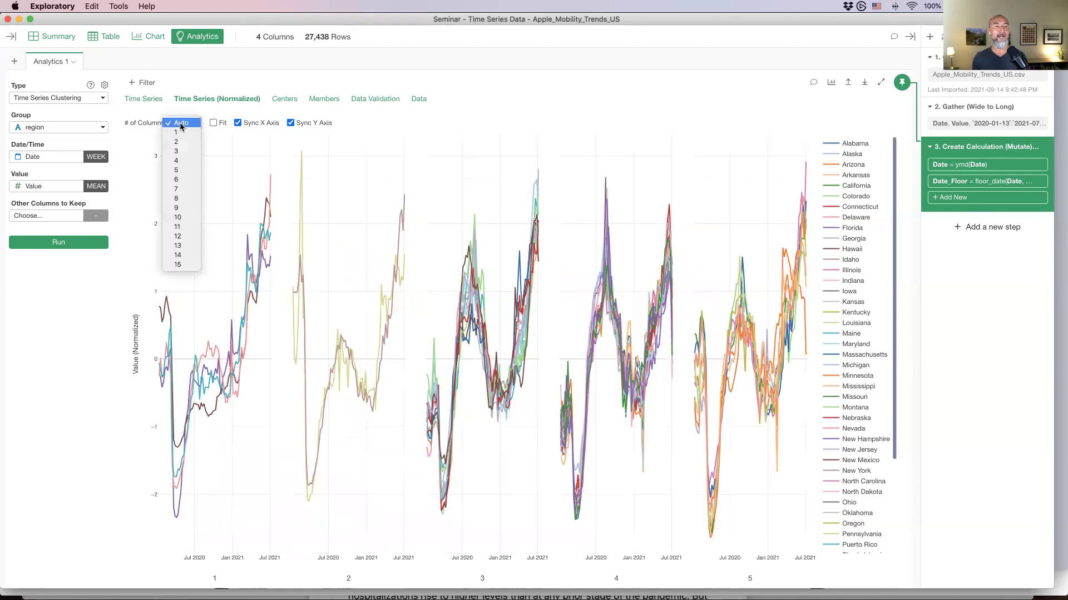
pyautogui.click(188, 152)
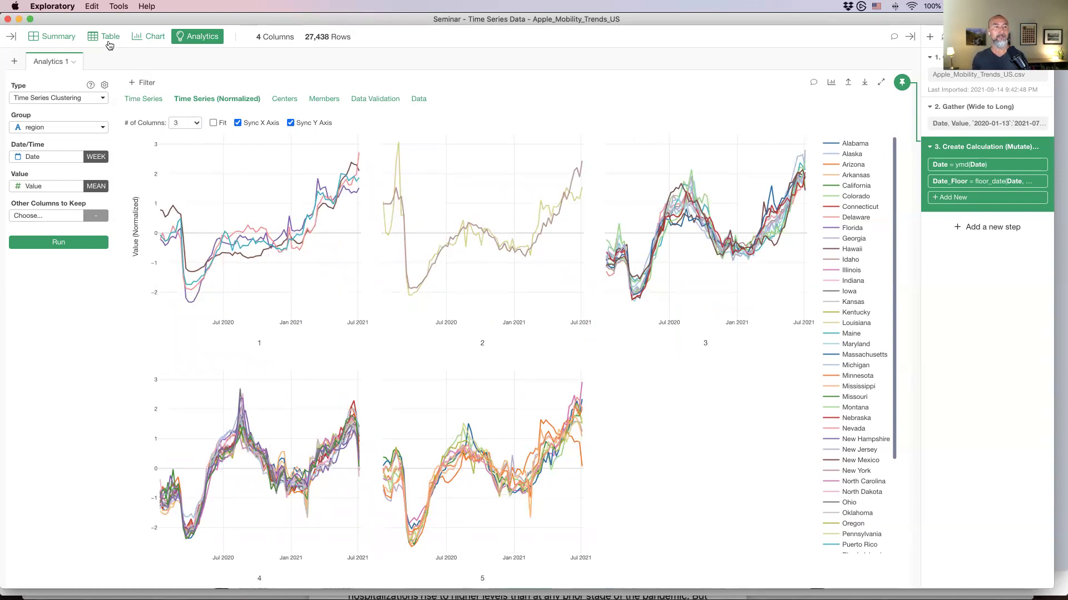
# - Compare the original weekly line chart of all regions with the clustering's non-normalized Time Series results
pyautogui.click(154, 38)
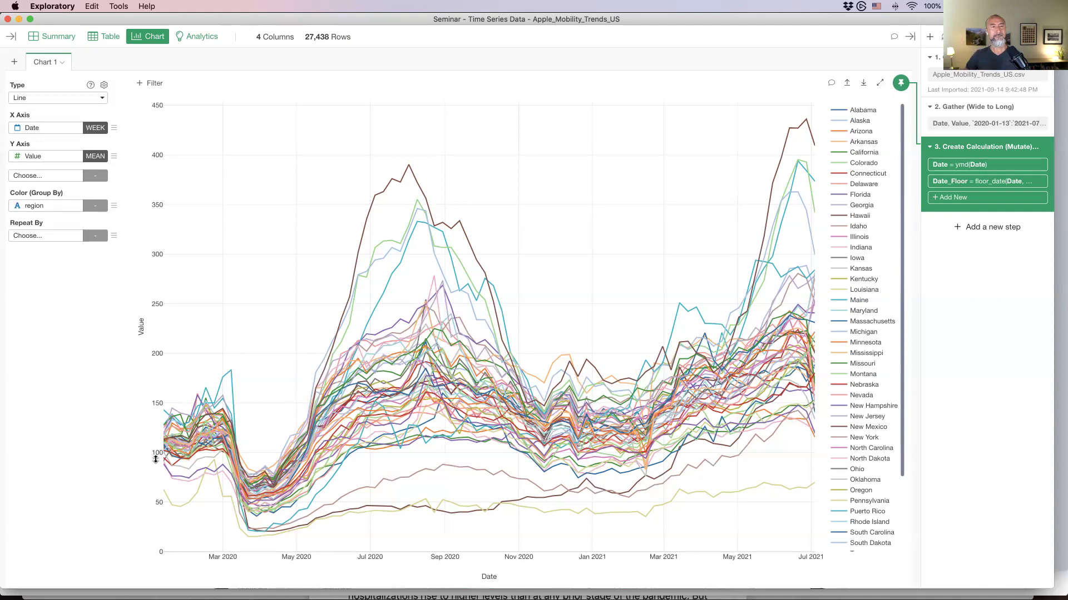
pyautogui.click(191, 43)
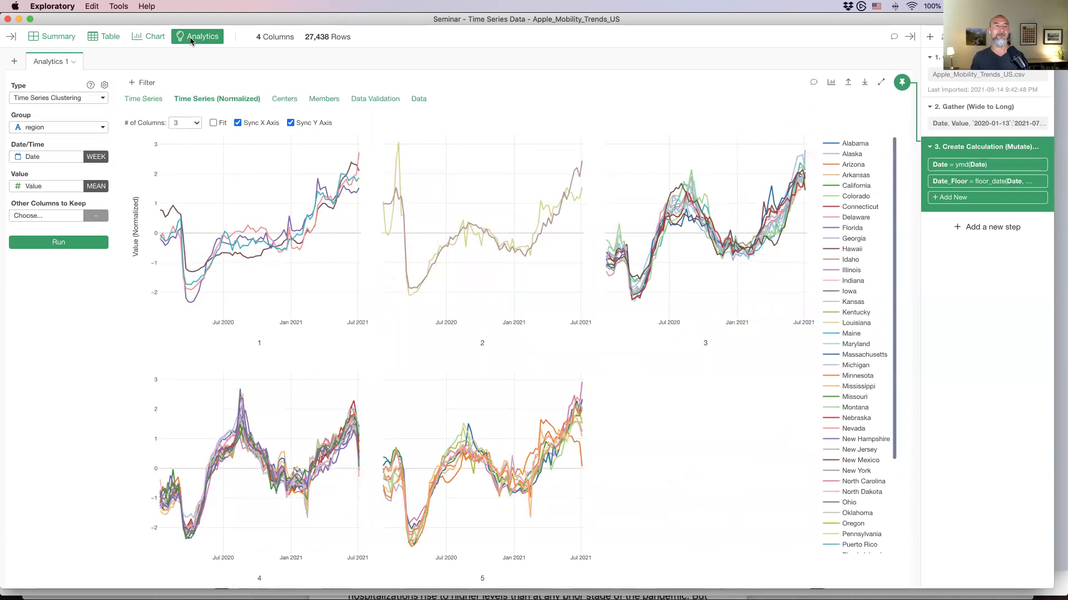
pyautogui.click(140, 102)
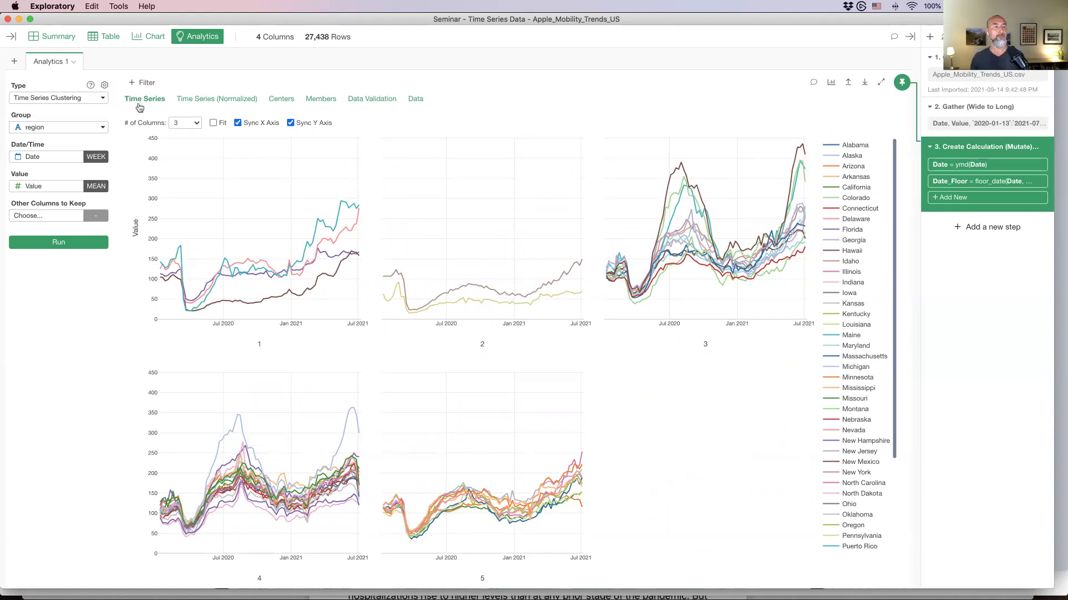
# - Set Normalize Value to FALSE in the clustering settings and apply it
pyautogui.click(102, 87)
pyautogui.scroll(-5, 160, 244)
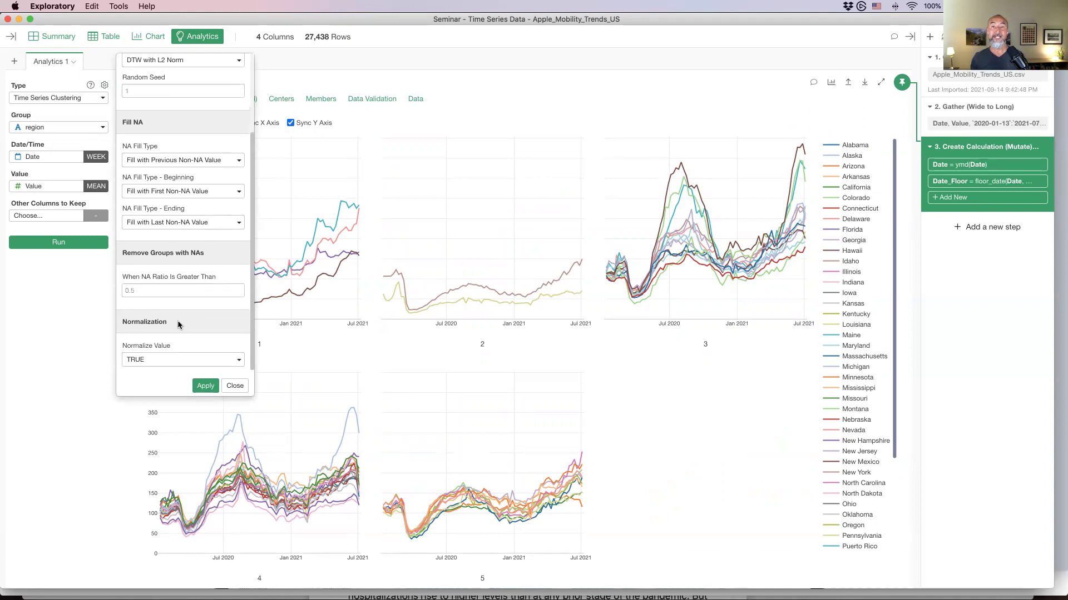
pyautogui.click(163, 360)
pyautogui.click(158, 342)
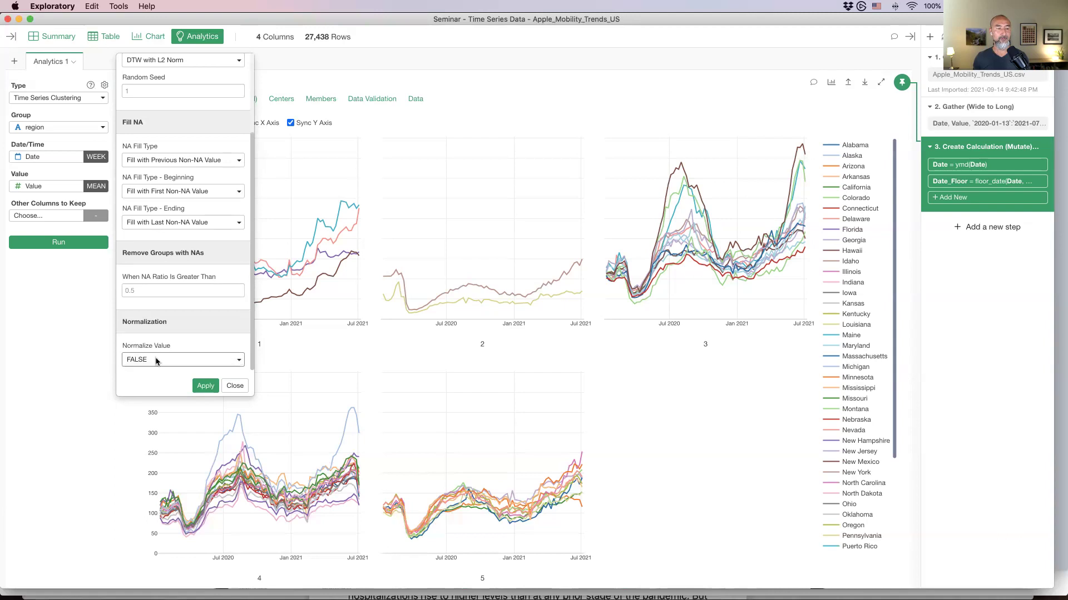
pyautogui.click(203, 386)
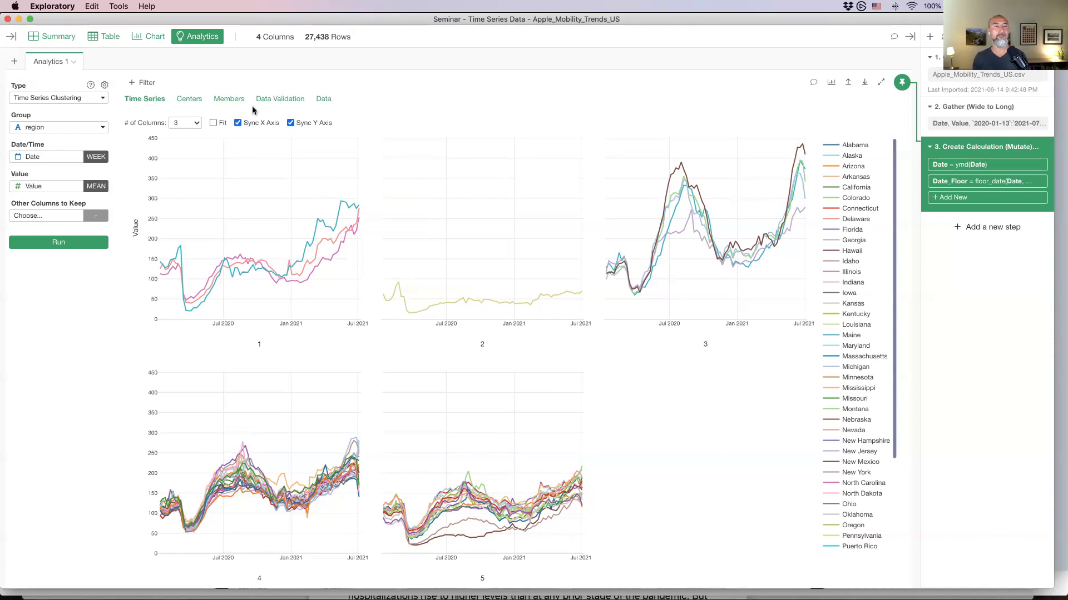
# - Examine the clustering's Members table to see which regions belong to each cluster
pyautogui.click(228, 106)
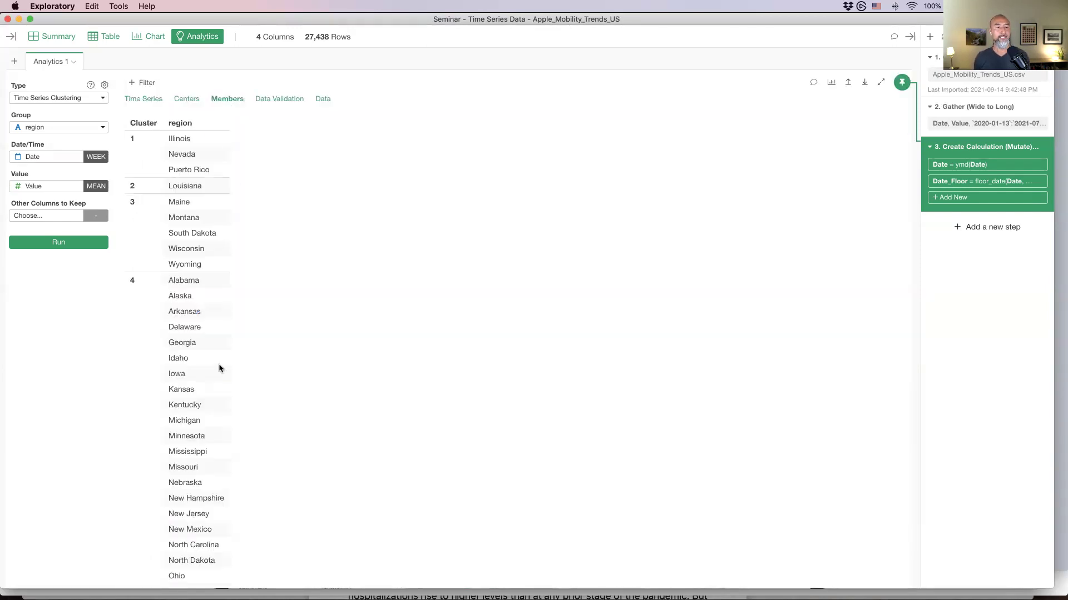
pyautogui.scroll(-2, 194, 445)
pyautogui.scroll(-5, 196, 239)
pyautogui.scroll(-5, 200, 267)
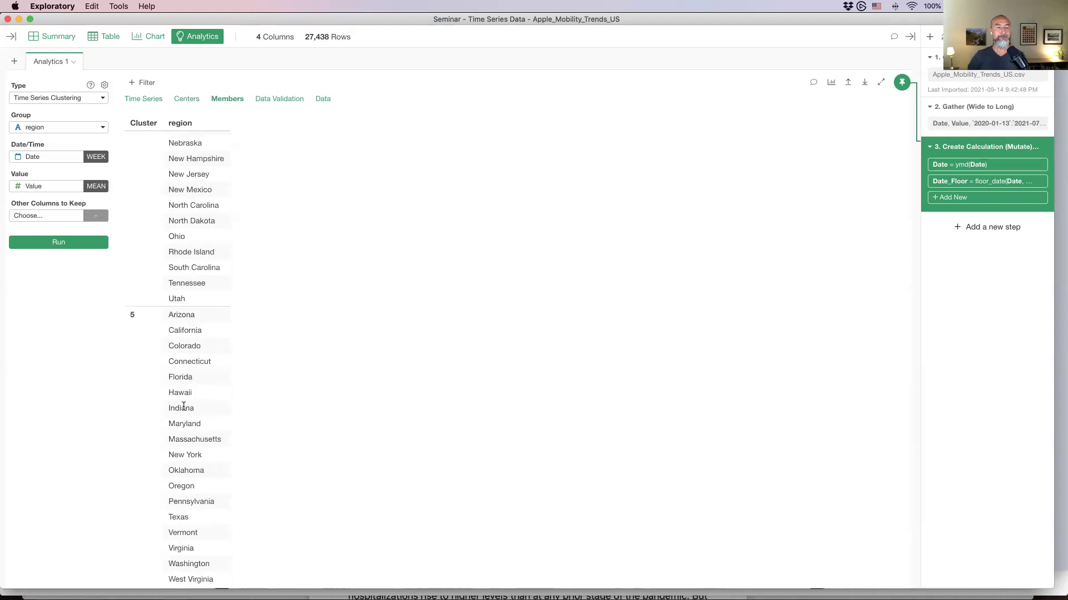
pyautogui.scroll(12, 184, 406)
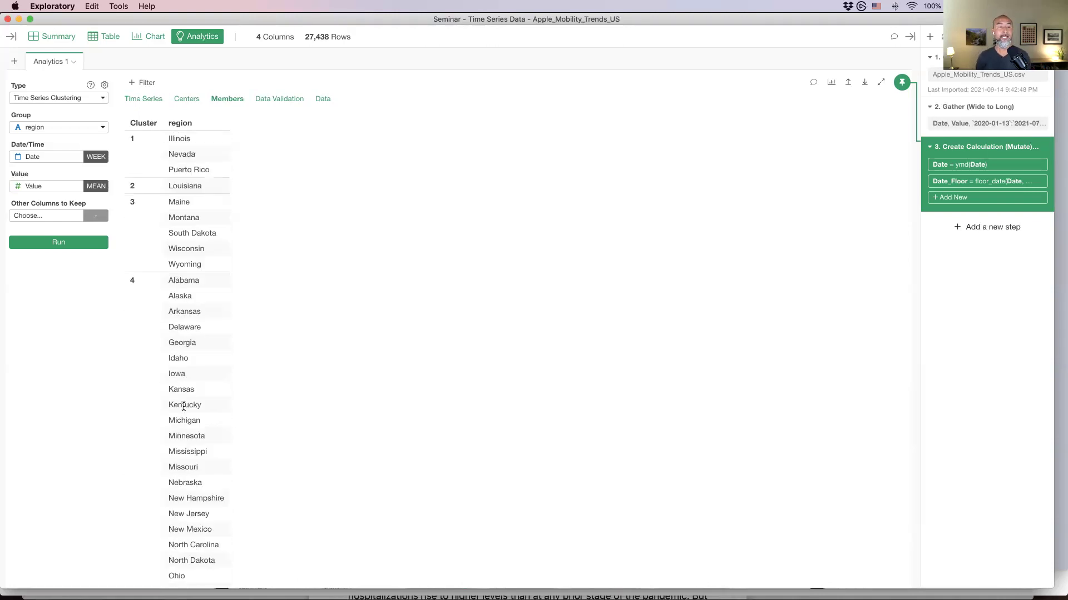
# - Inspect the export options for the Members table and the Time Series charts, including saving the data as a new data frame
pyautogui.click(864, 83)
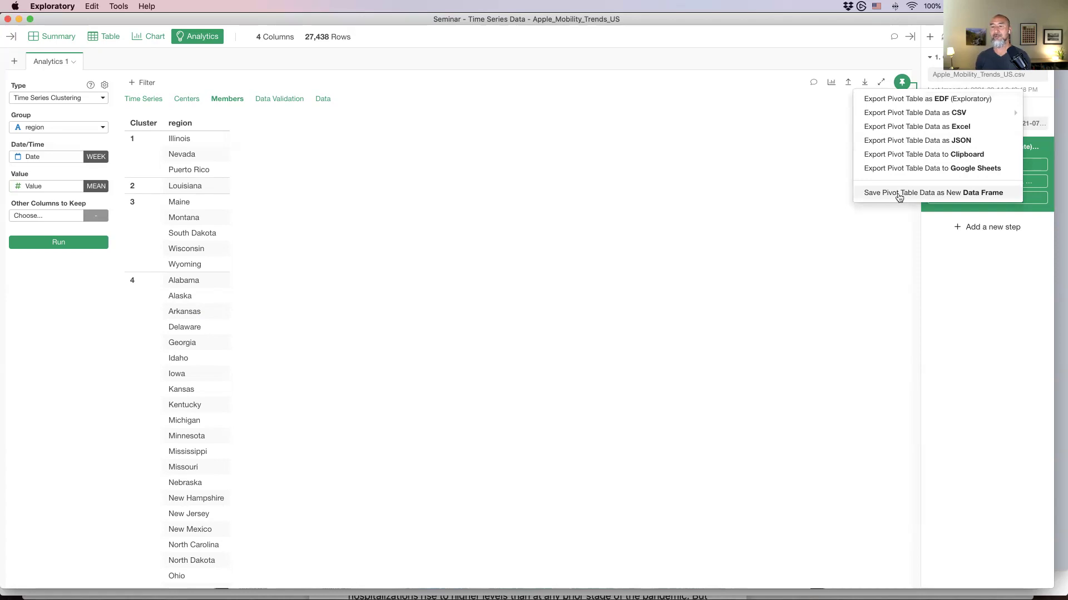
pyautogui.click(593, 200)
pyautogui.click(143, 102)
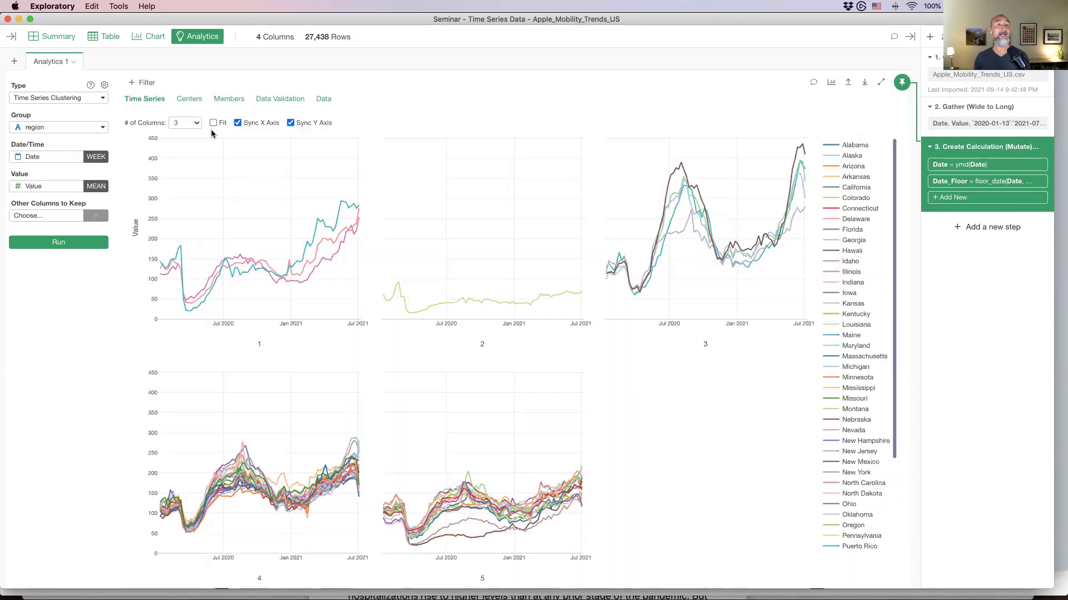
pyautogui.click(865, 83)
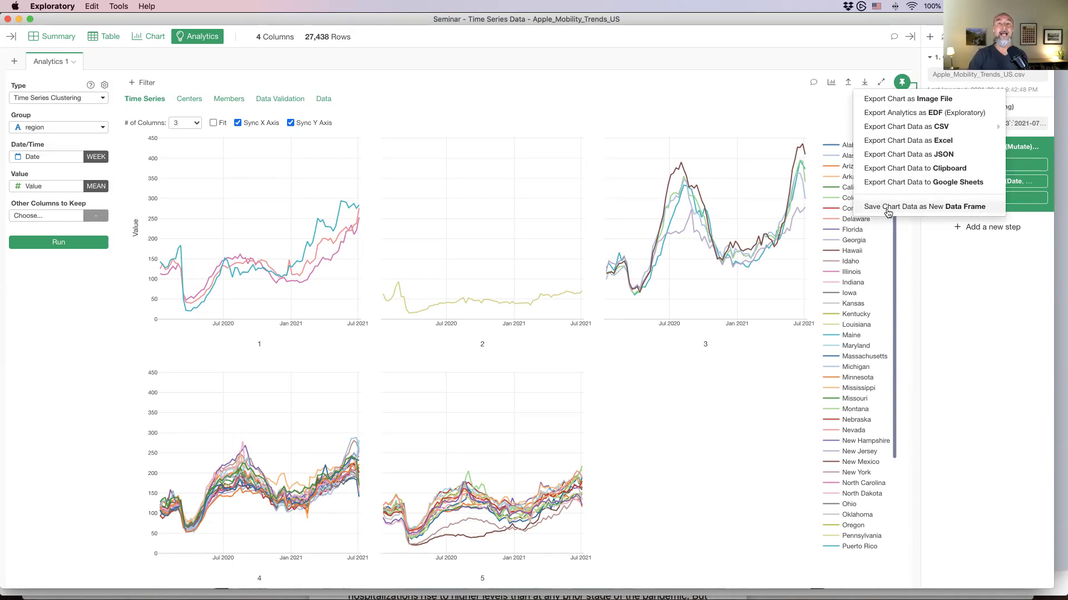
# - Switch to Keynote and present the slides from creating a new data frame (99) to the US states cluster map (100)
pyautogui.press('super+Tab')
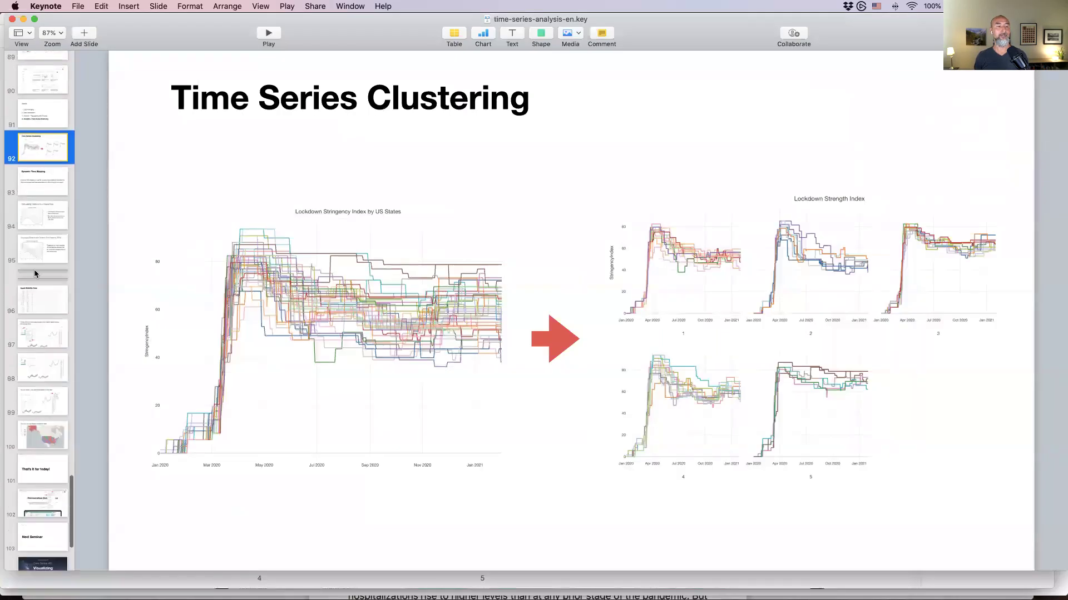
pyautogui.click(42, 435)
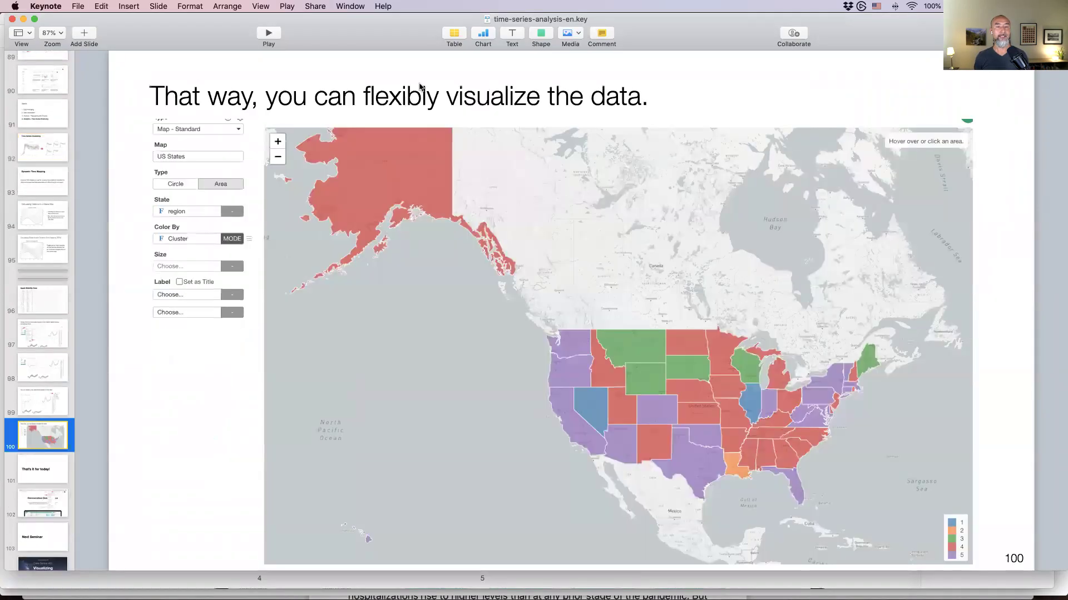
pyautogui.click(52, 400)
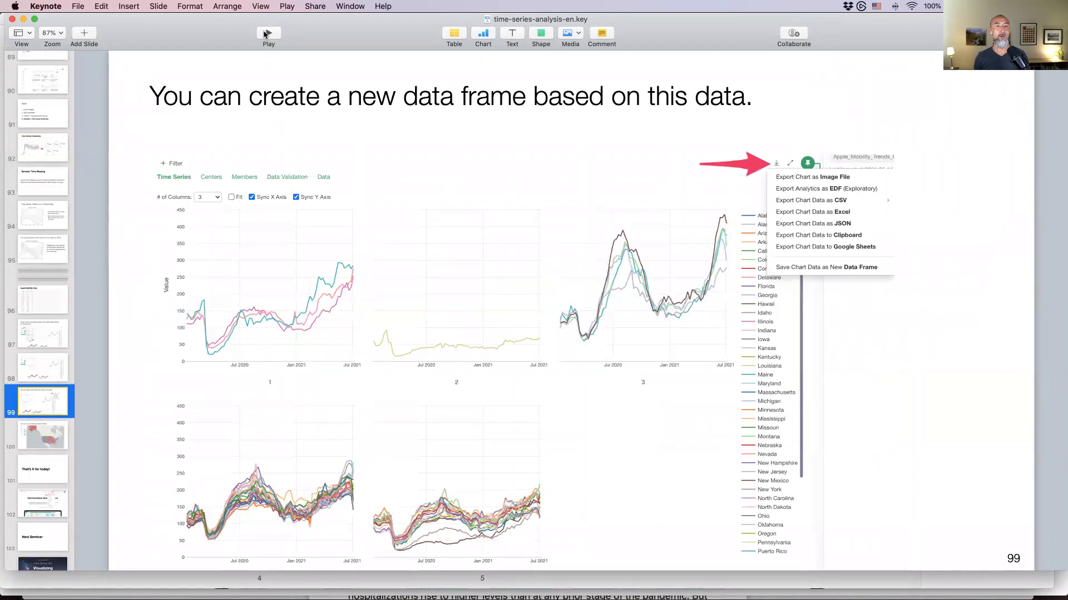
pyautogui.click(269, 33)
pyautogui.press('Right')
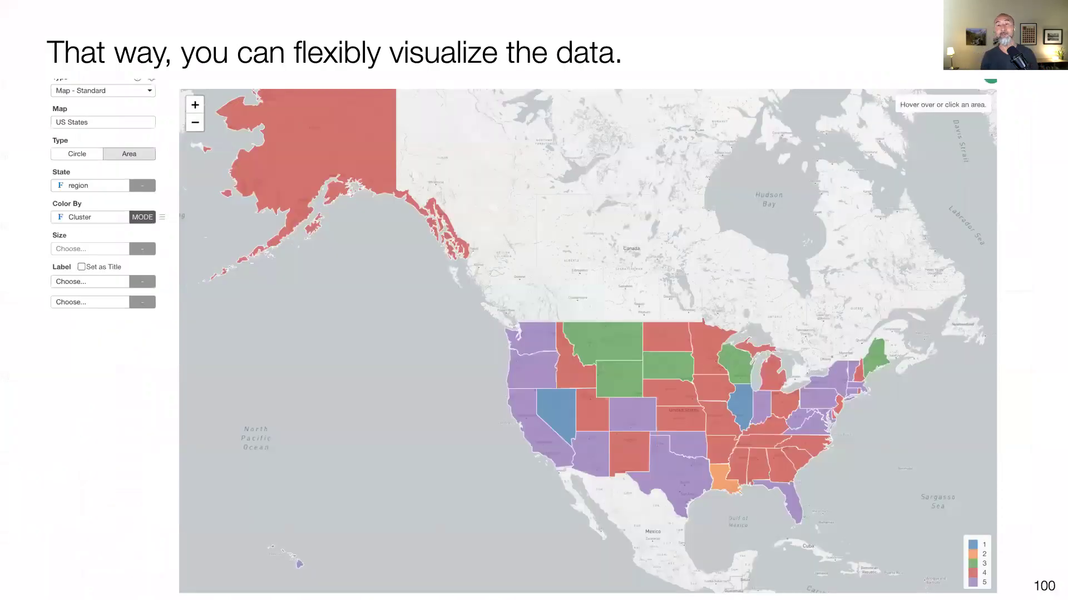